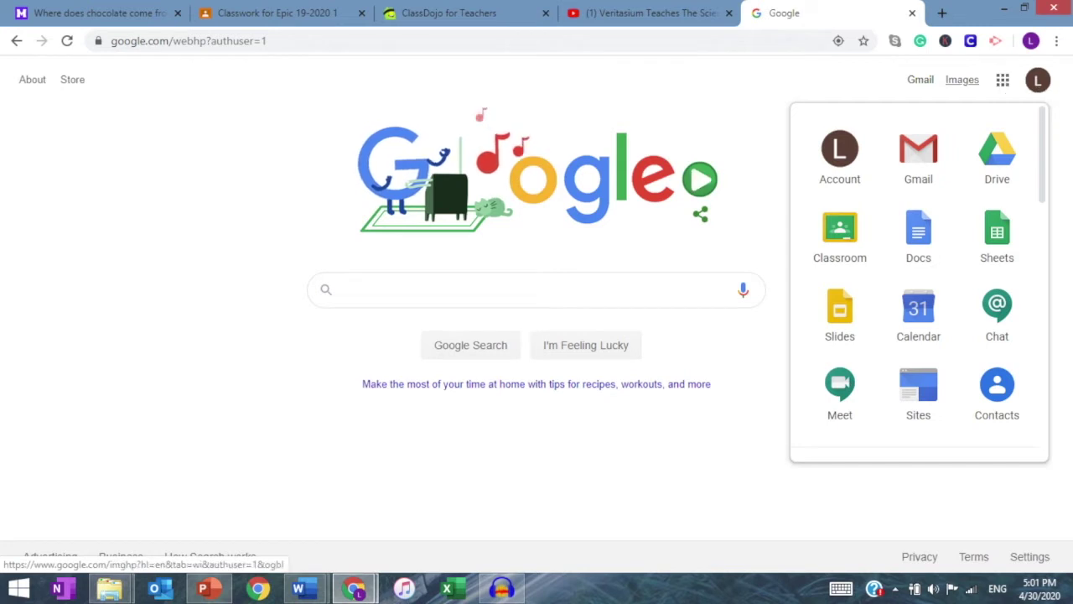
Step: Launch Google Classroom from the Google apps launcher to show the class list
click(839, 235)
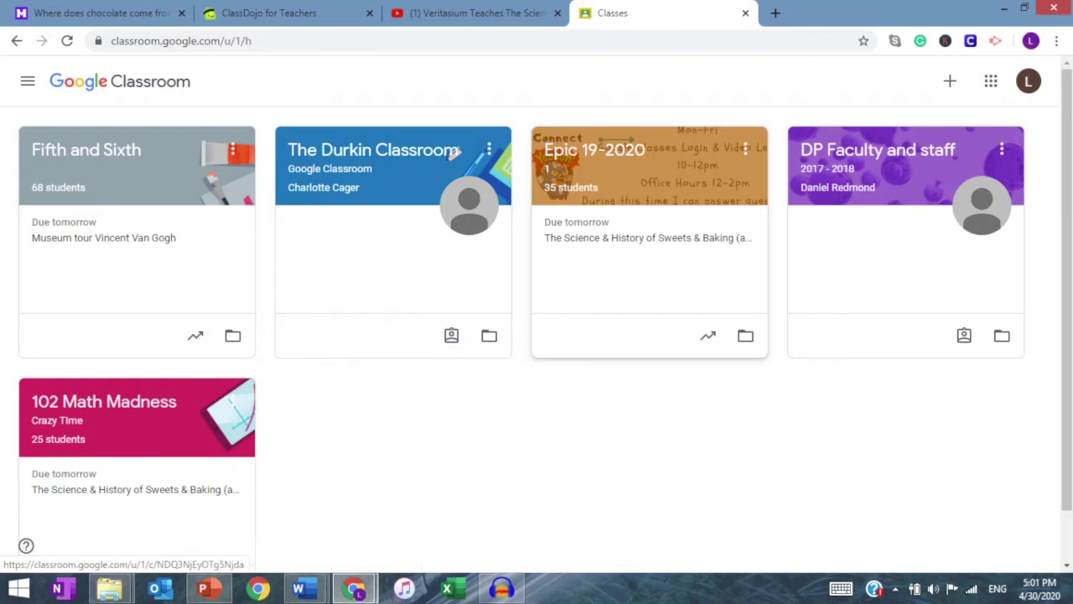
Step: Open the Epic 19-2020 class, browse its Stream posts, then go to Classwork
click(594, 150)
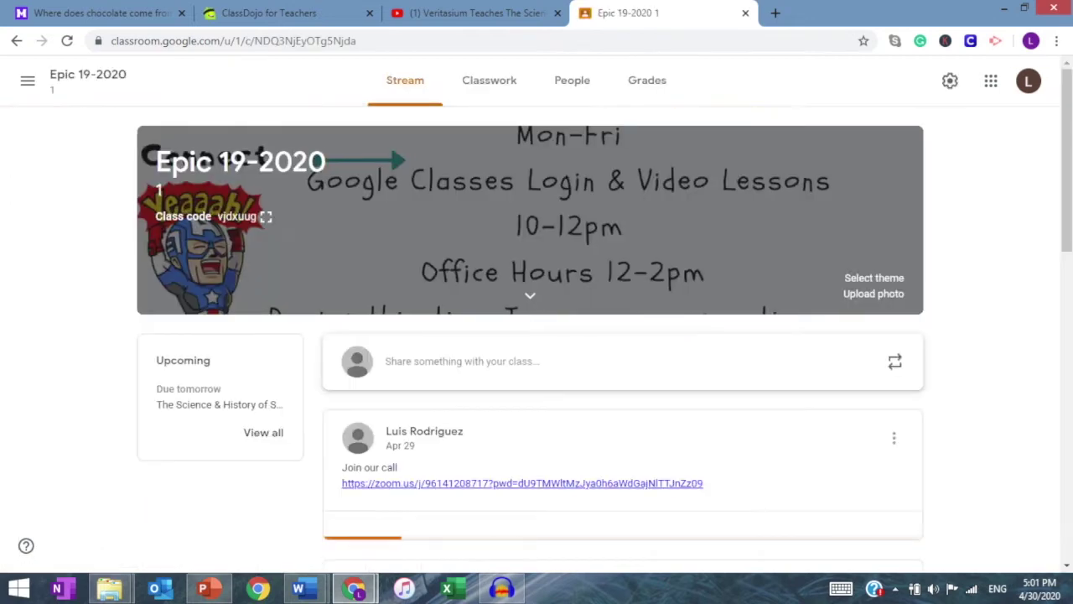
scroll(536, 335, down, 3)
scroll(537, 335, down, 2)
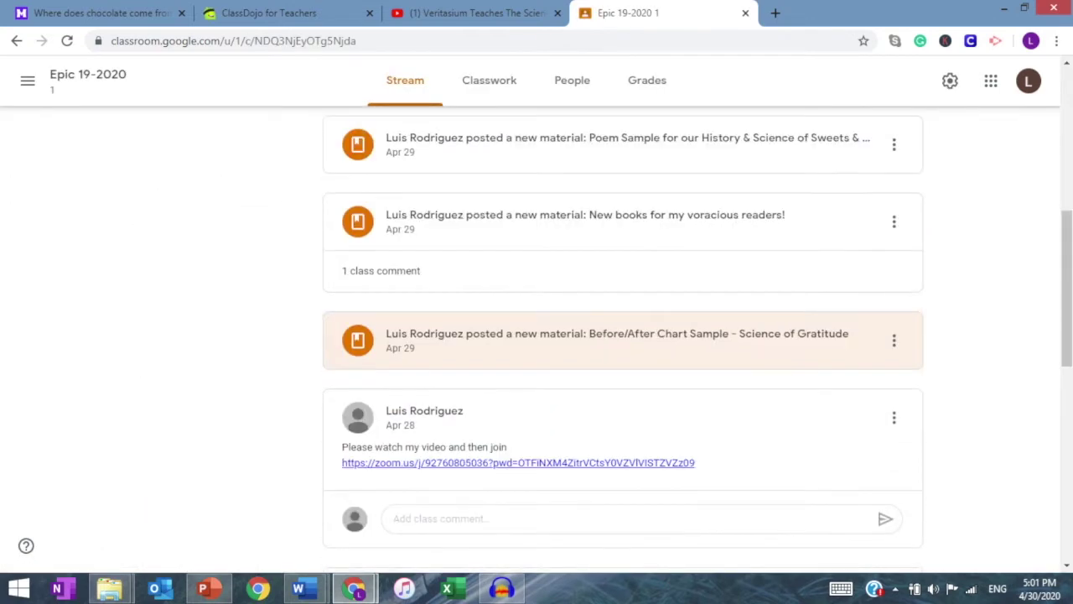
scroll(536, 335, up, 3)
scroll(537, 335, up, 3)
scroll(536, 335, down, 7)
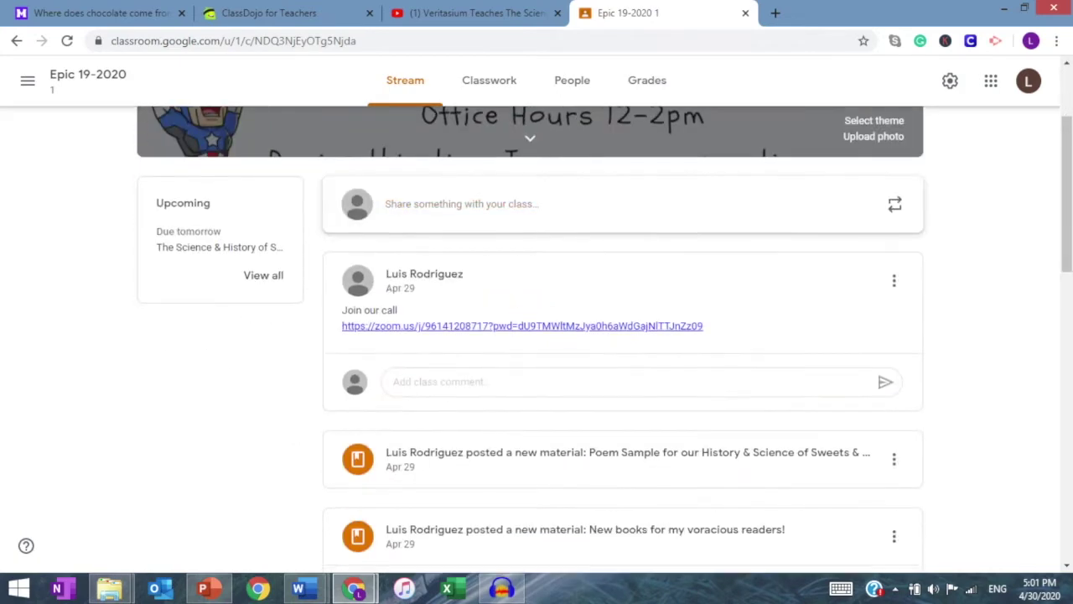
scroll(536, 335, down, 5)
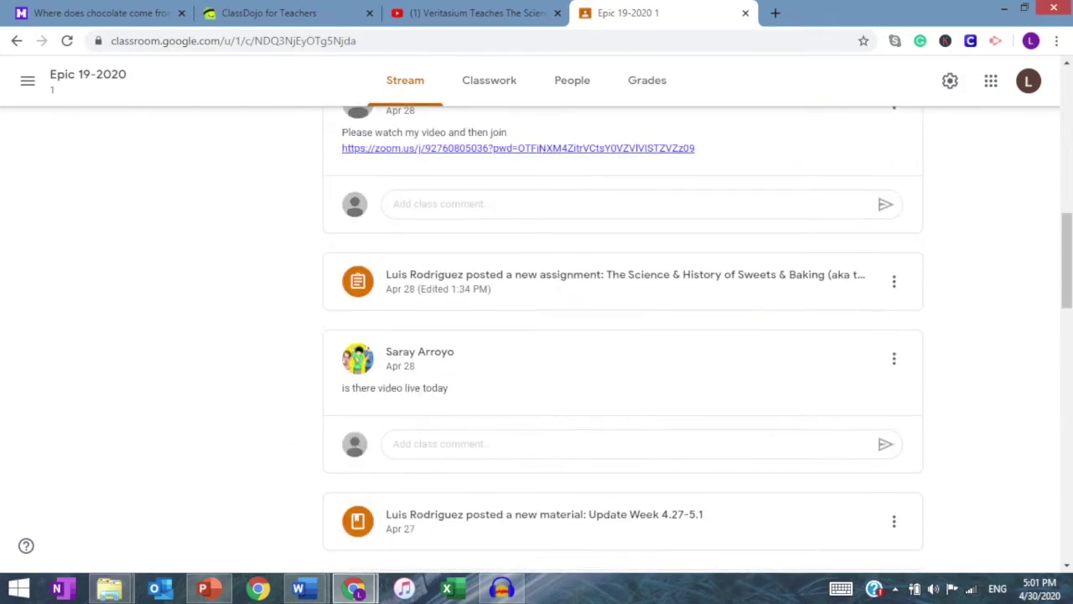
scroll(536, 335, up, 8)
scroll(536, 335, up, 3)
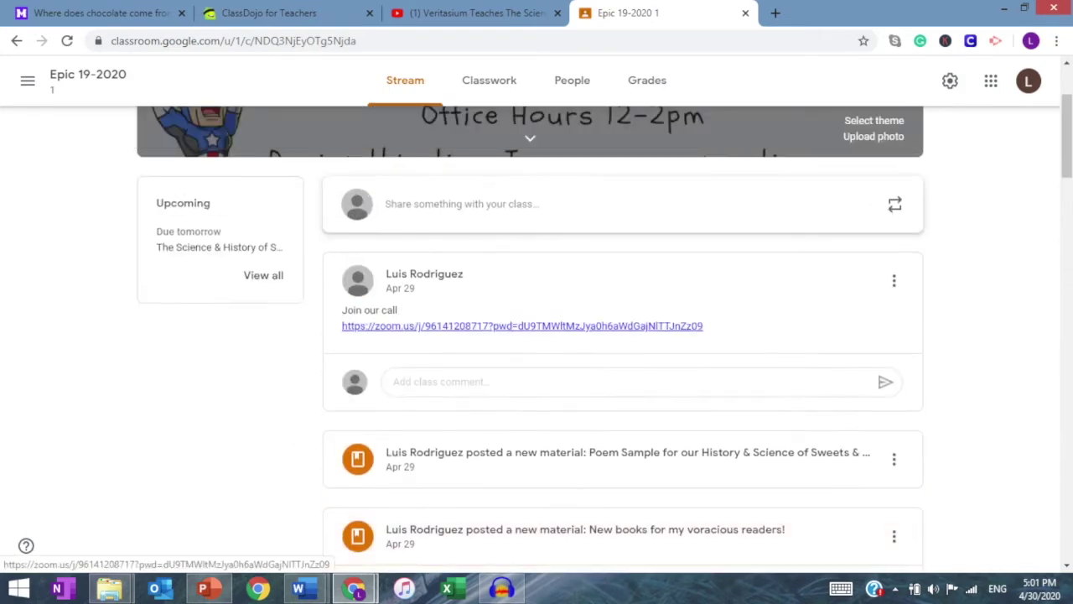
scroll(537, 335, down, 1)
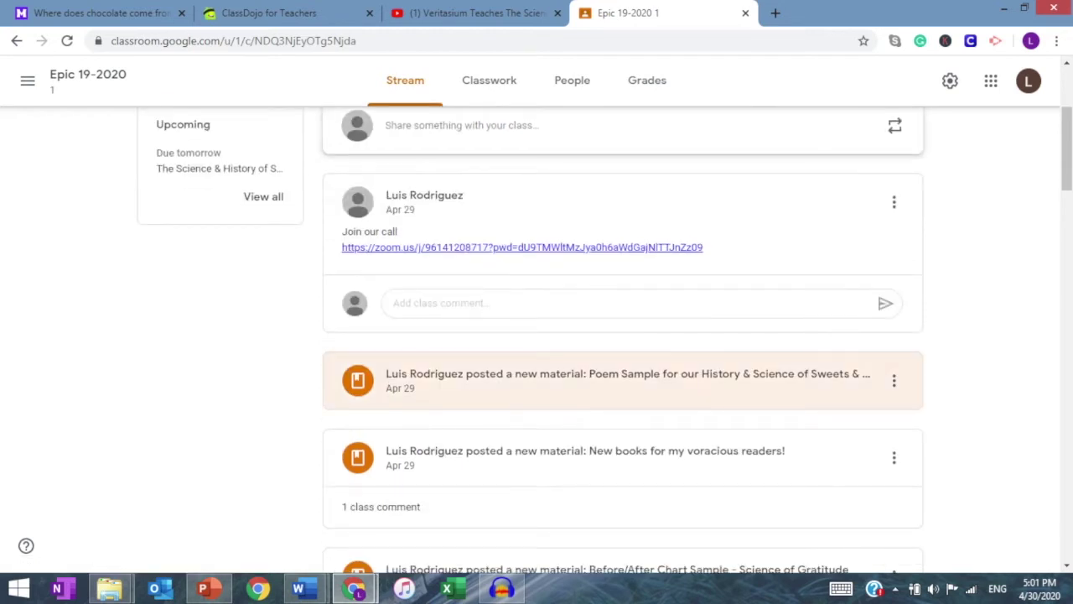
scroll(537, 335, up, 3)
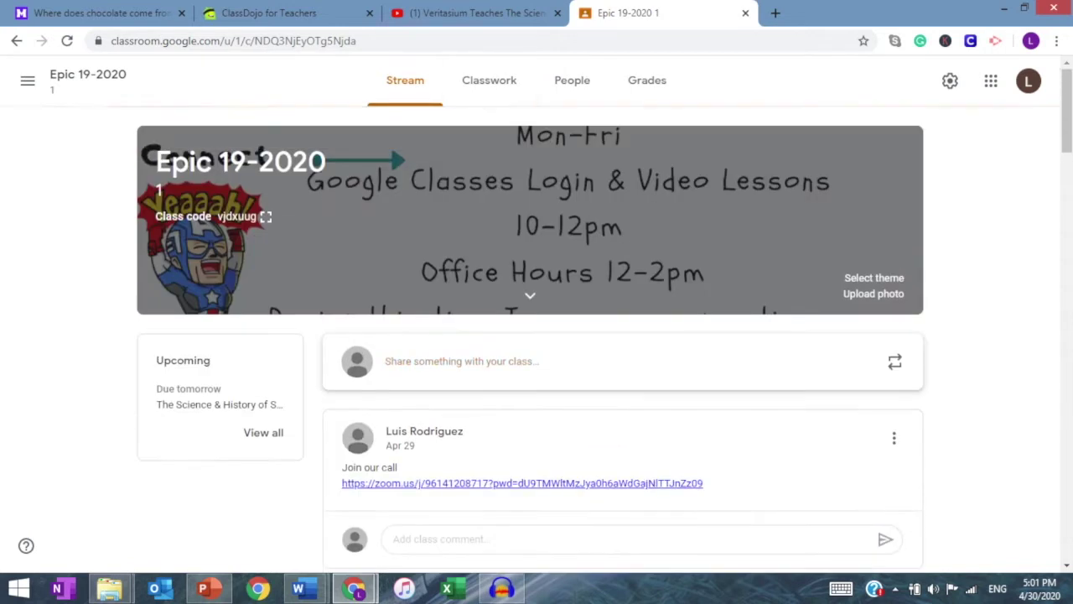
click(488, 79)
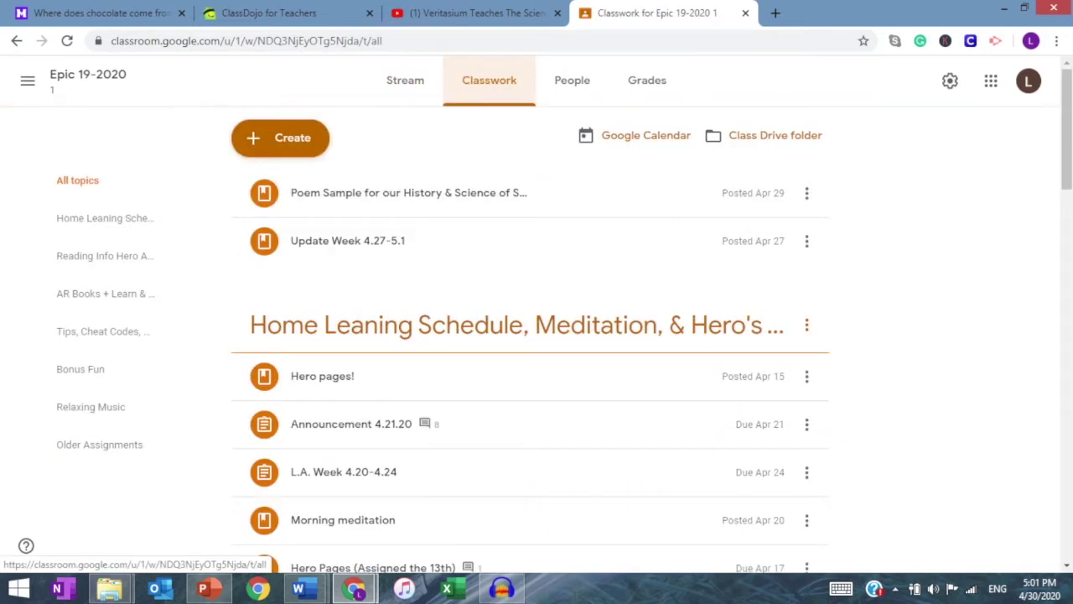
Step: Expand the cheat code Chart Strategy Video material and open its Word attachment
scroll(537, 336, down, 3)
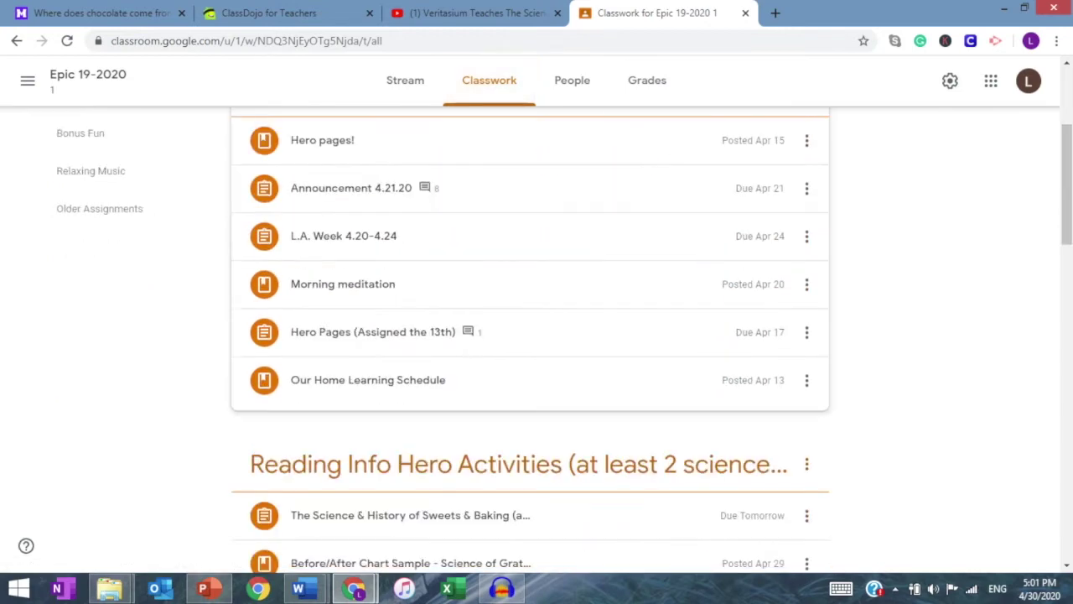
scroll(537, 335, up, 3)
scroll(537, 335, down, 1)
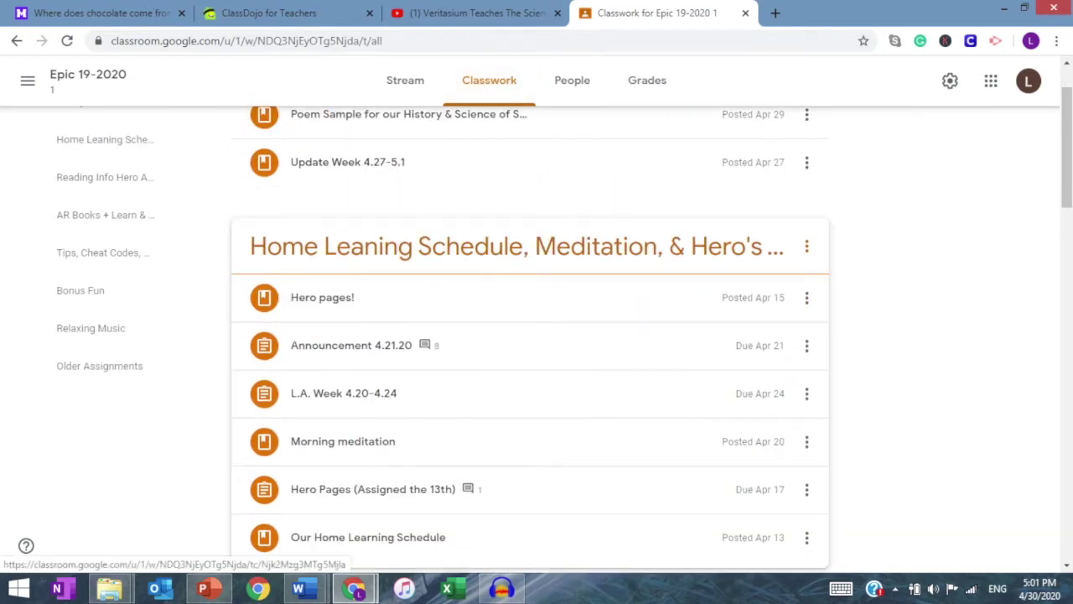
scroll(537, 335, down, 5)
scroll(536, 335, down, 2)
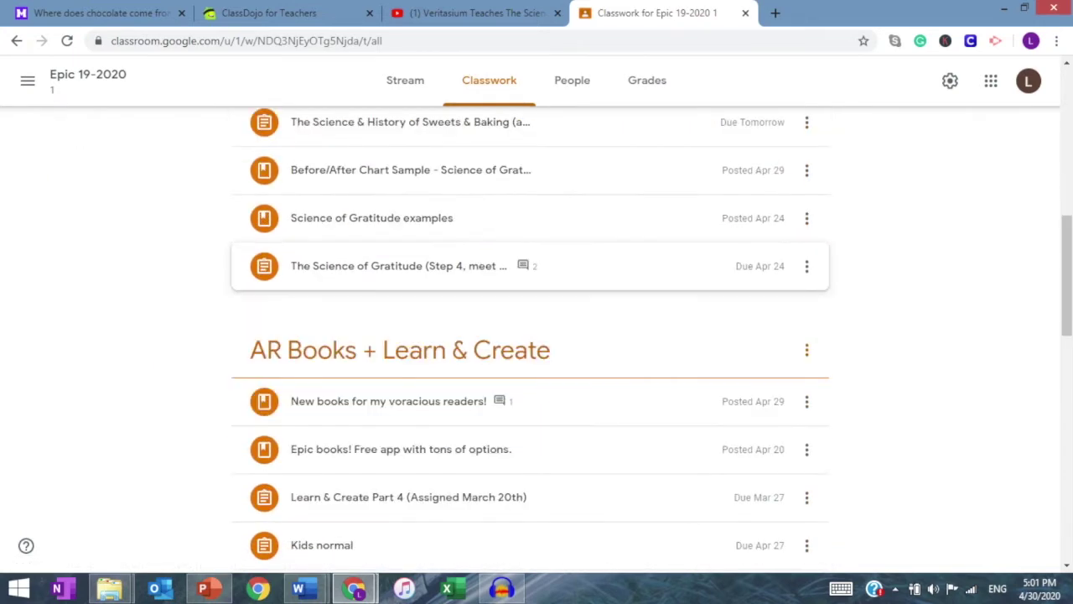
scroll(537, 352, down, 4)
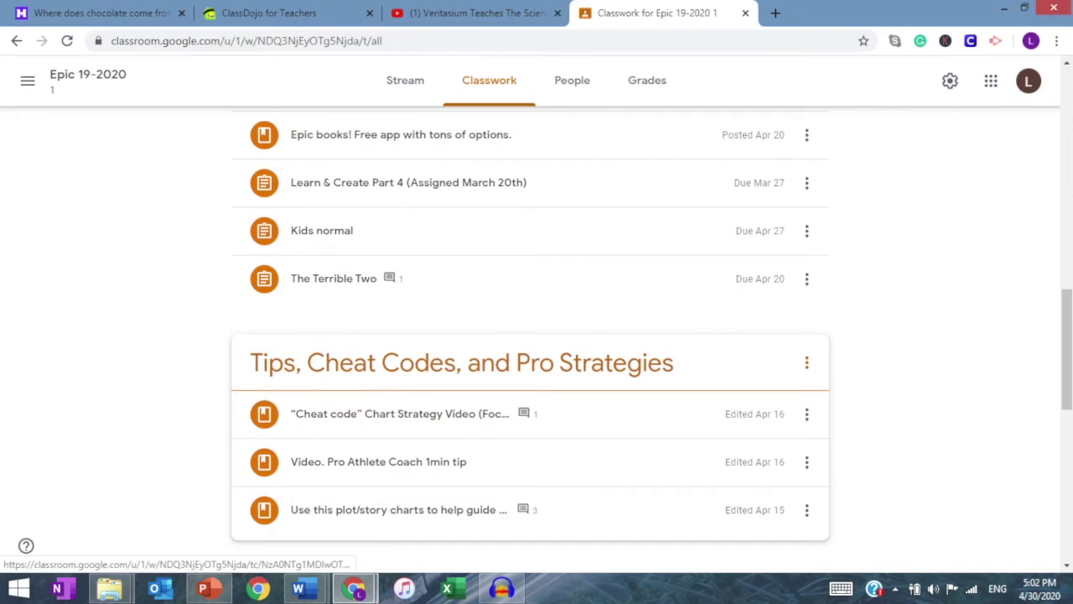
scroll(420, 386, down, 1)
click(402, 334)
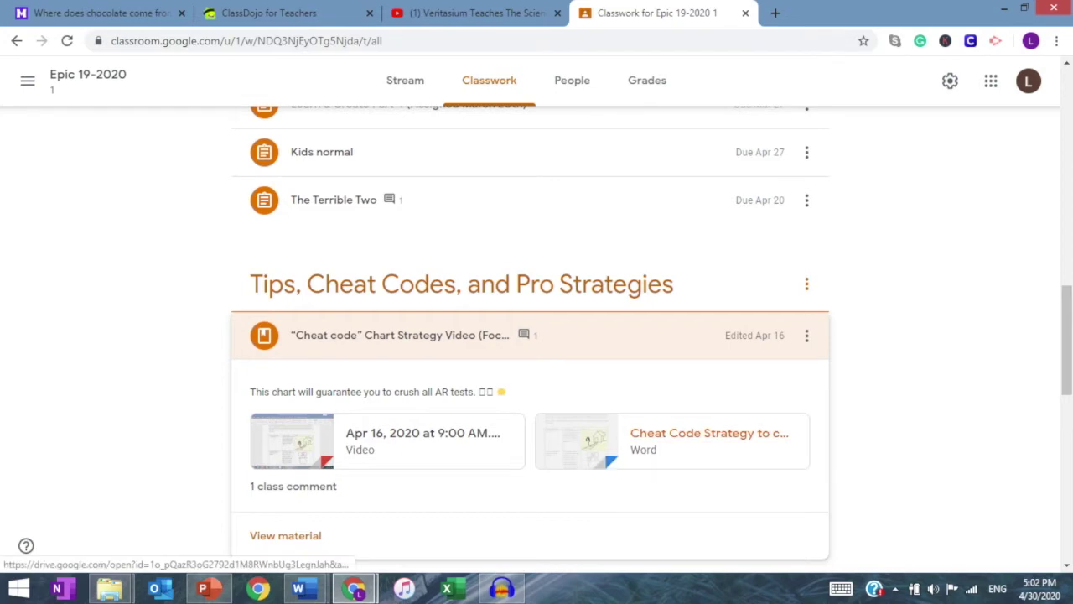
click(709, 432)
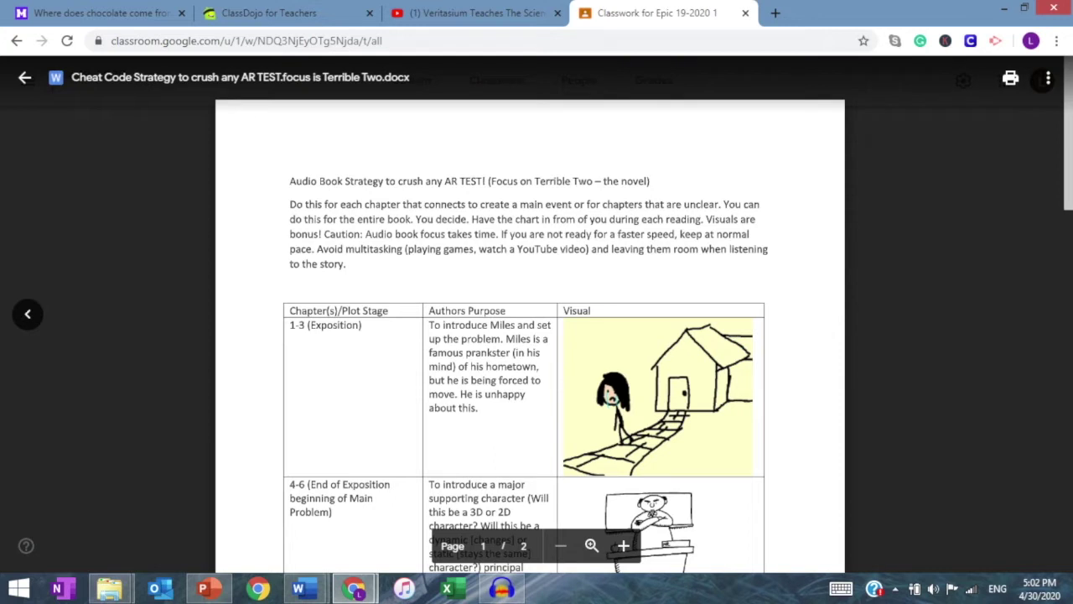
Step: Read through the cheat code strategy document preview, then close it
scroll(529, 335, down, 2)
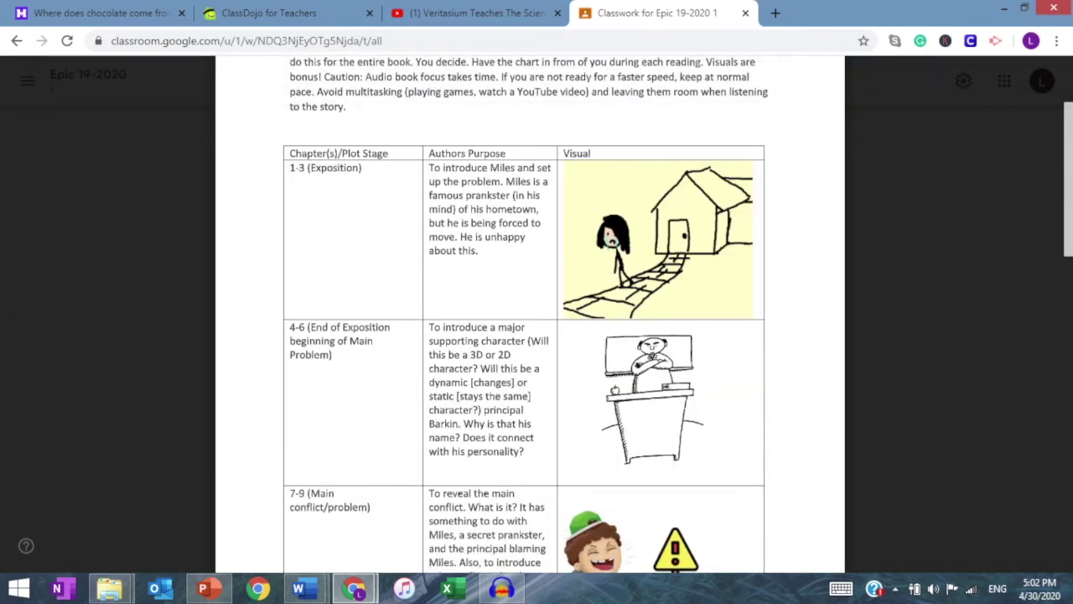
scroll(530, 335, down, 1)
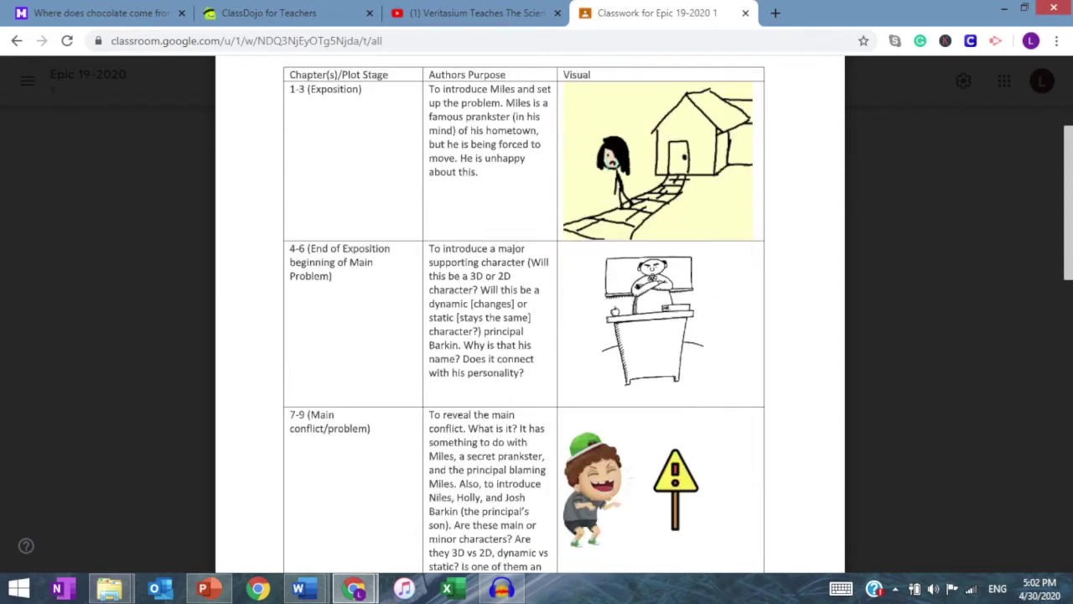
scroll(530, 335, down, 2)
scroll(529, 335, down, 5)
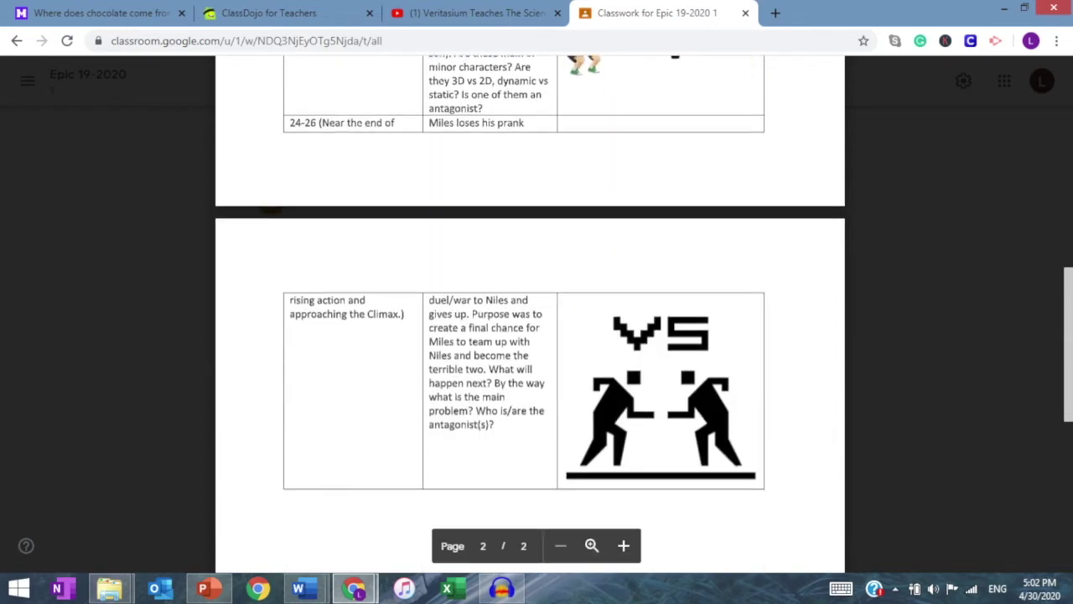
scroll(530, 336, up, 10)
scroll(530, 336, down, 2)
scroll(529, 336, down, 3)
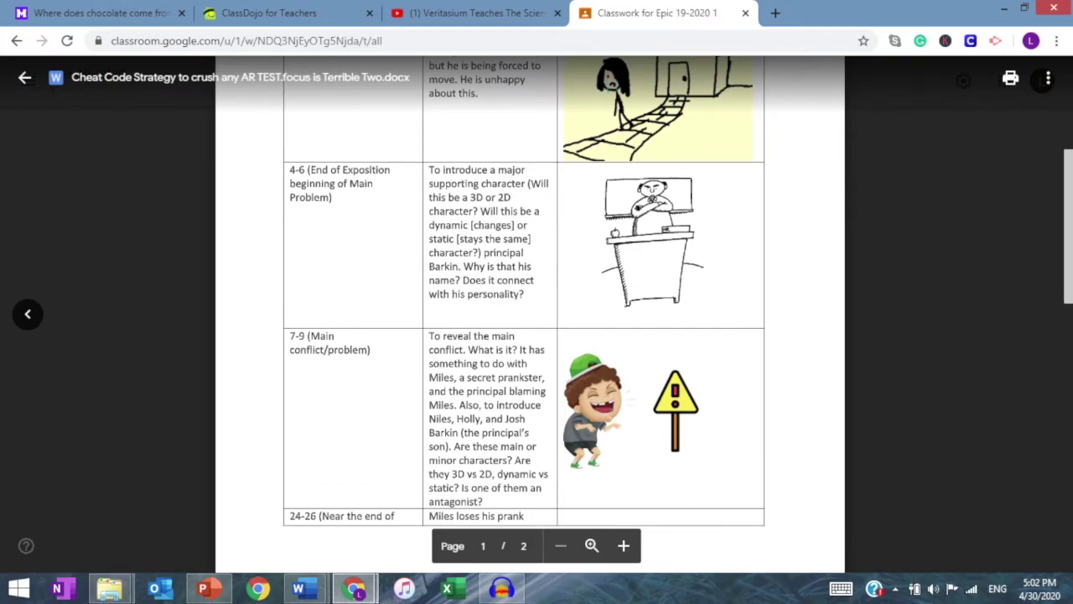
scroll(530, 336, up, 5)
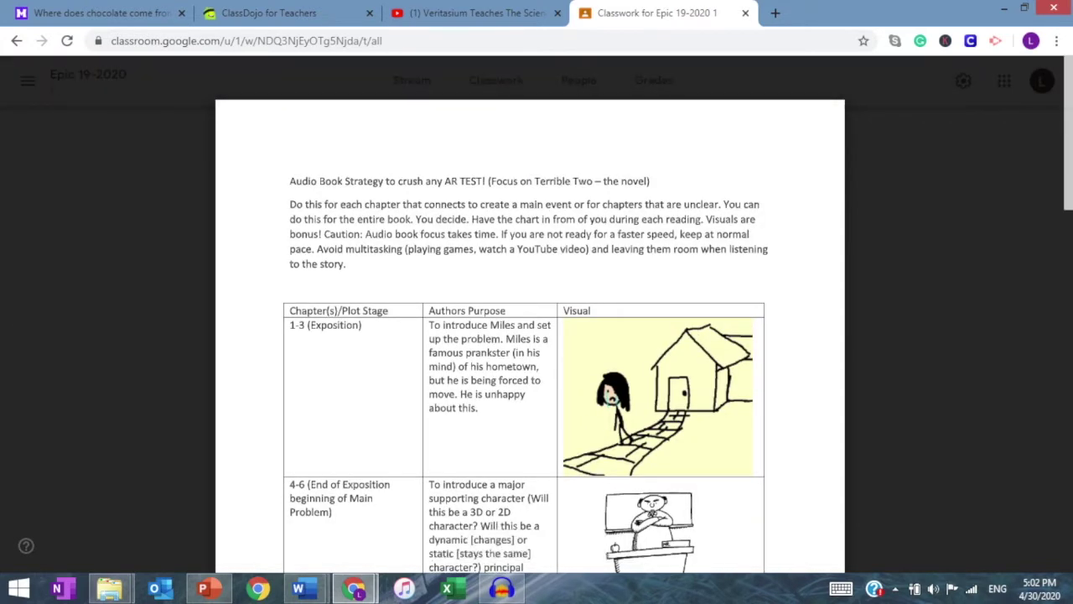
scroll(530, 336, down, 7)
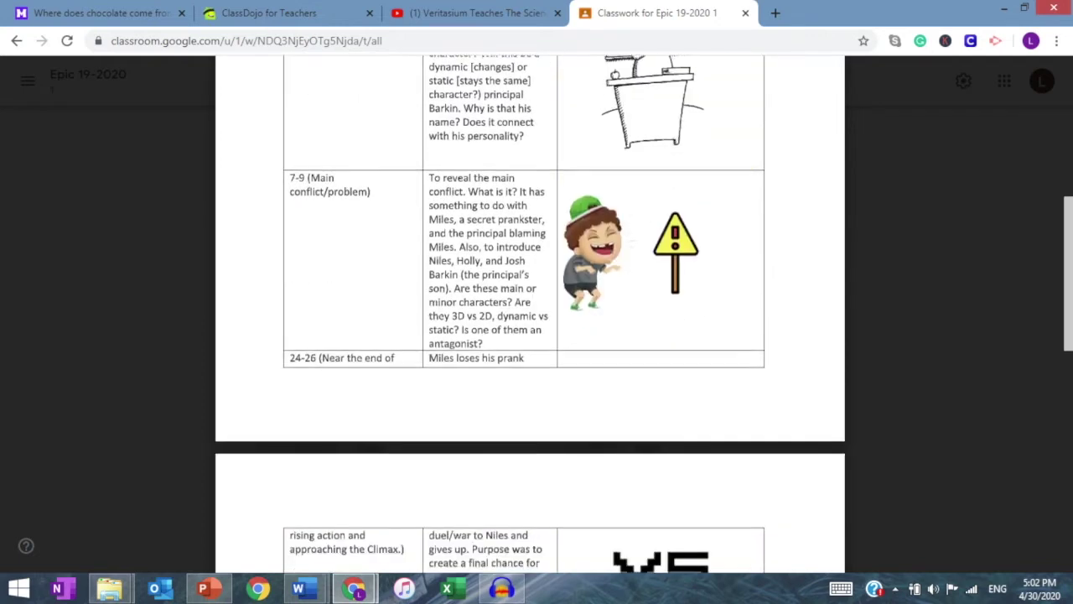
scroll(530, 335, up, 7)
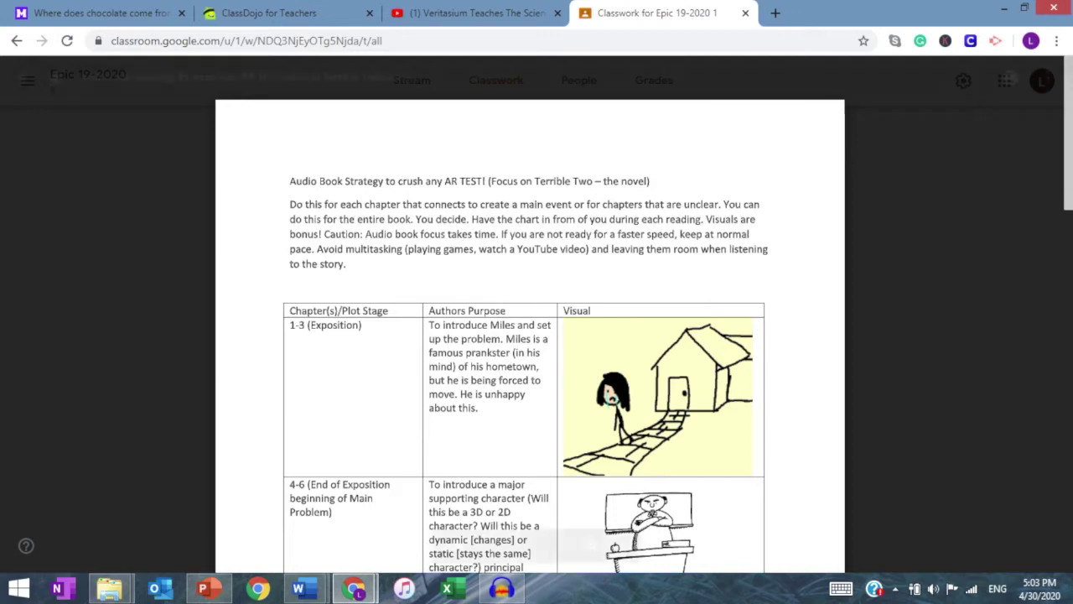
click(24, 78)
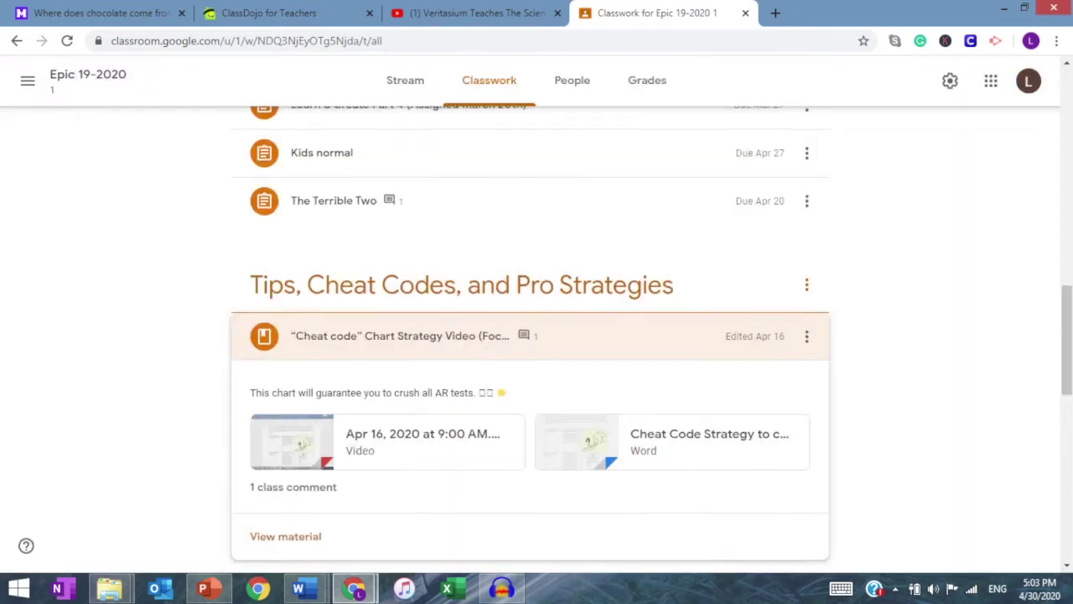
Step: Return to the top of Classwork and bring up the Create menu
scroll(528, 340, up, 3)
scroll(528, 339, up, 10)
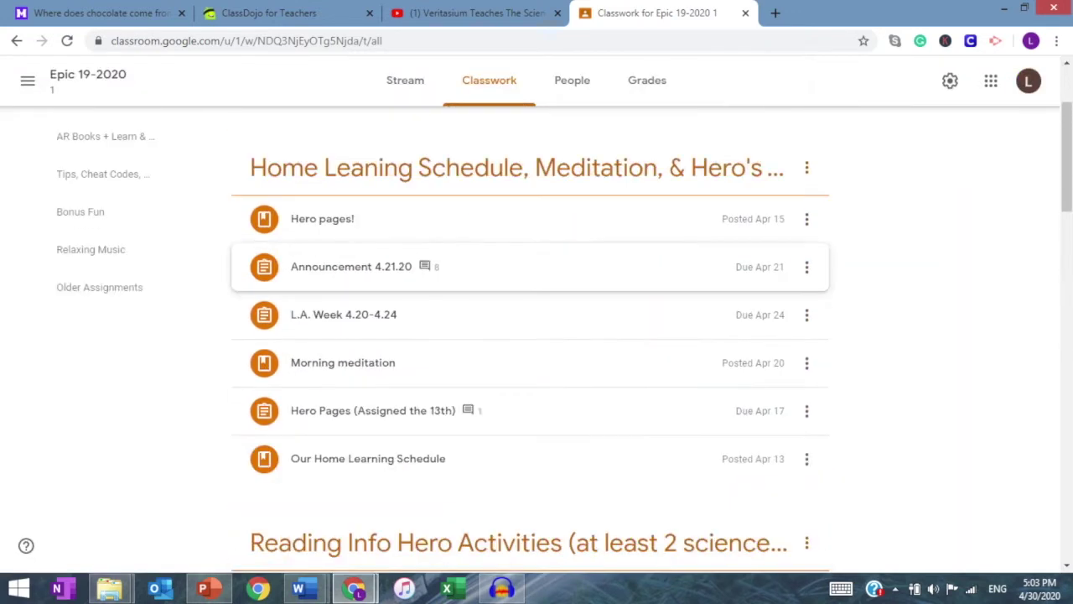
click(260, 138)
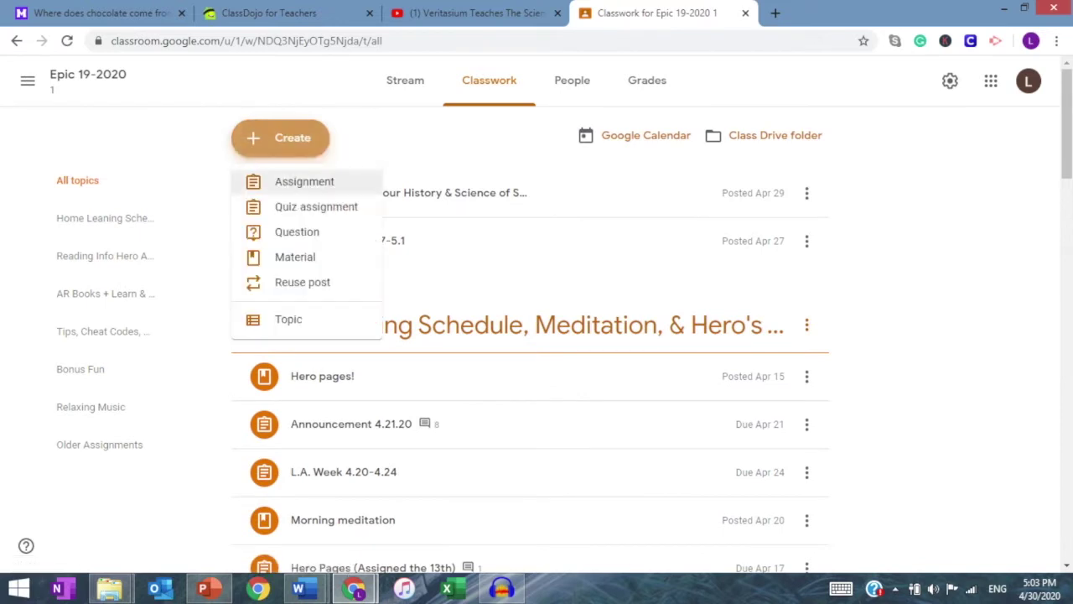
Step: Start a new assignment titled 'Exploration on the self through poetry'
click(304, 181)
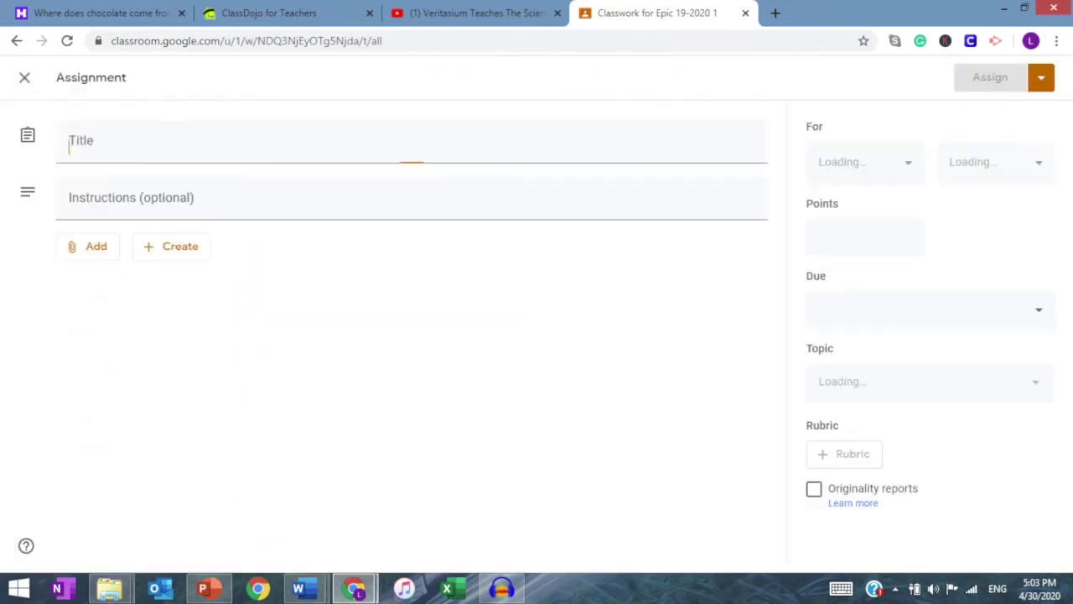
text(Quiz 3)
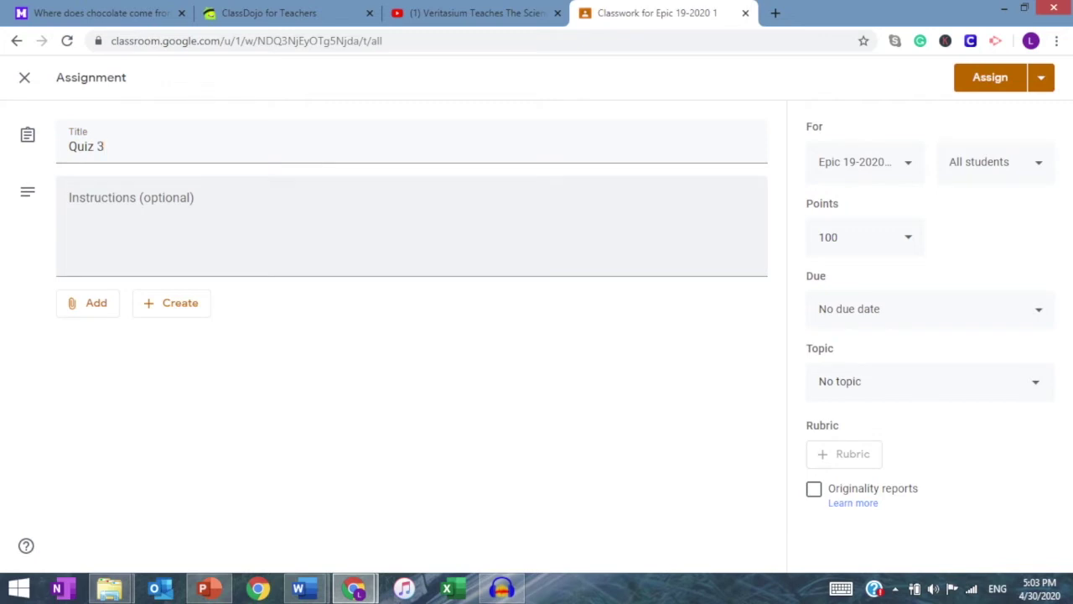
key(ctrl+a)
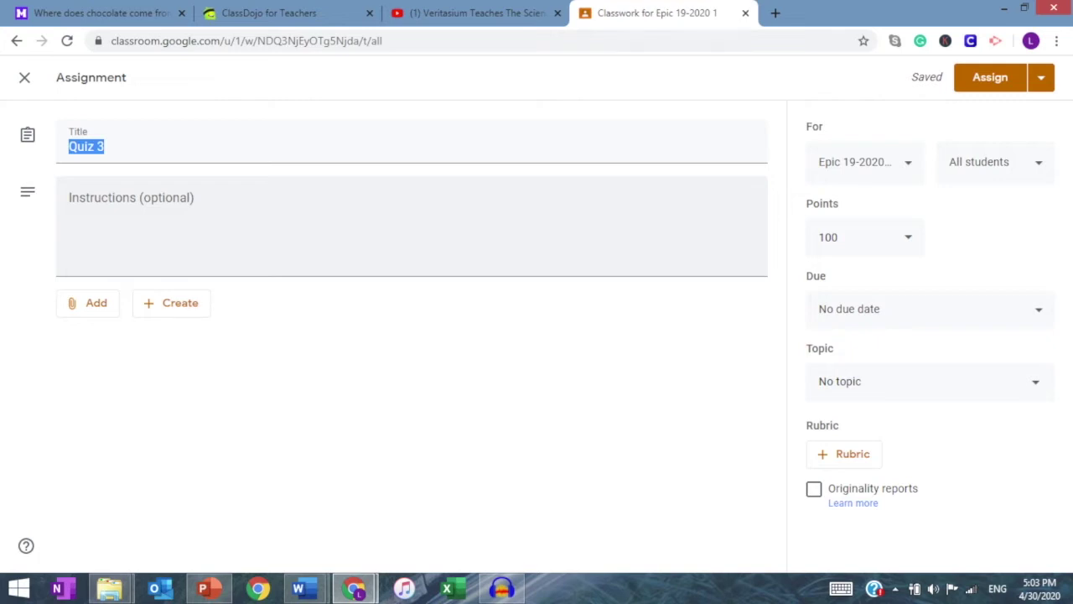
text(Exploration on the self through poetry)
Step: Write the instructions '1st Listen to the song by Demi Lovato called I love me'
click(70, 204)
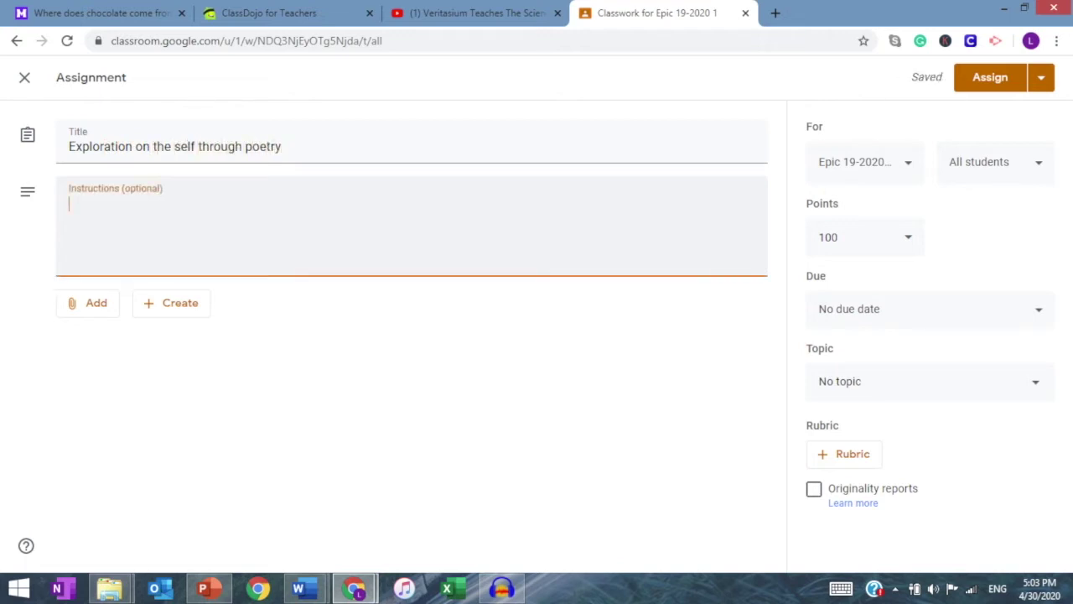
text(lst)
key(BackSpace)
key(BackSpace)
key(BackSpace)
key(BackSpace)
text(1st Listen )
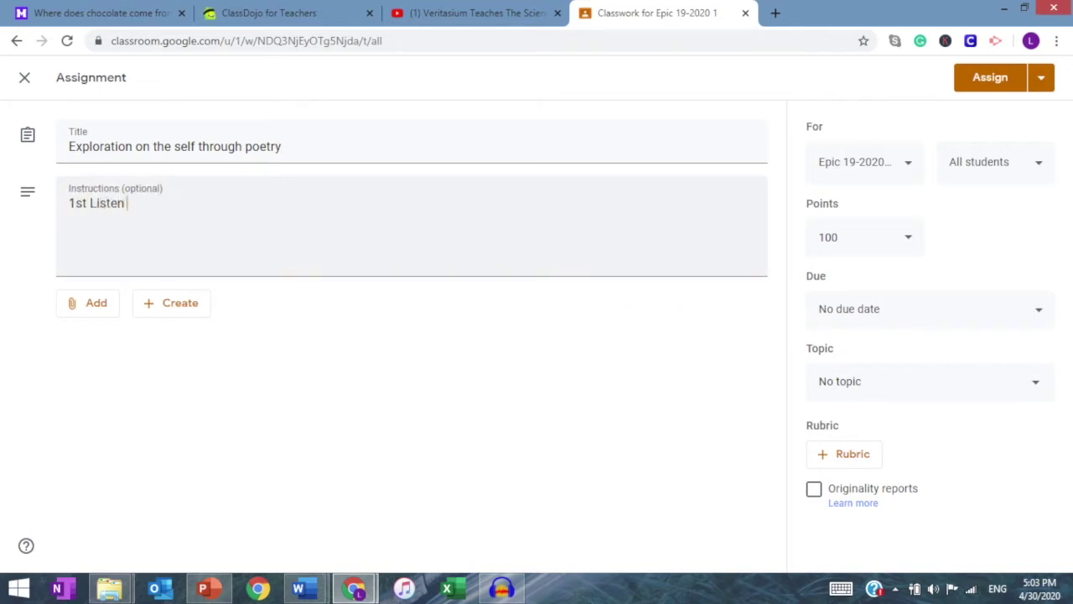
text(to the song by D)
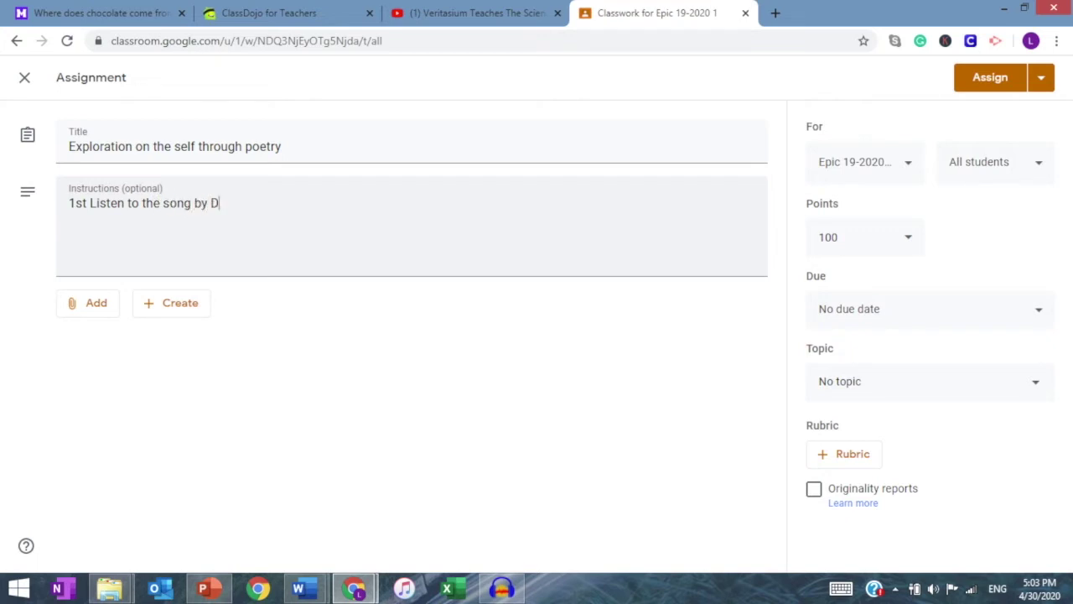
text(emi Lovato calle)
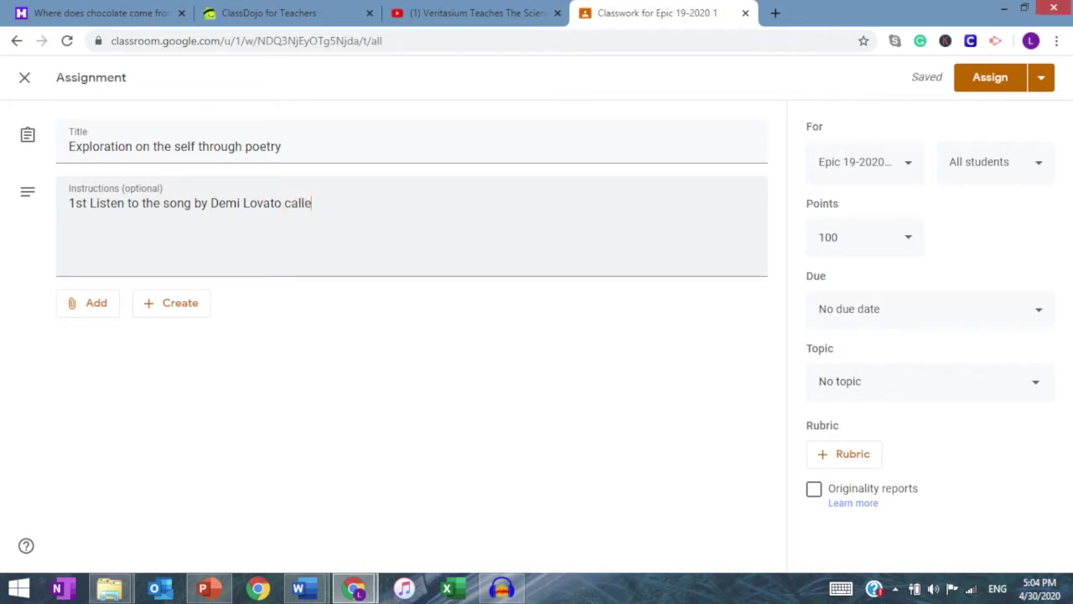
text(d I love me)
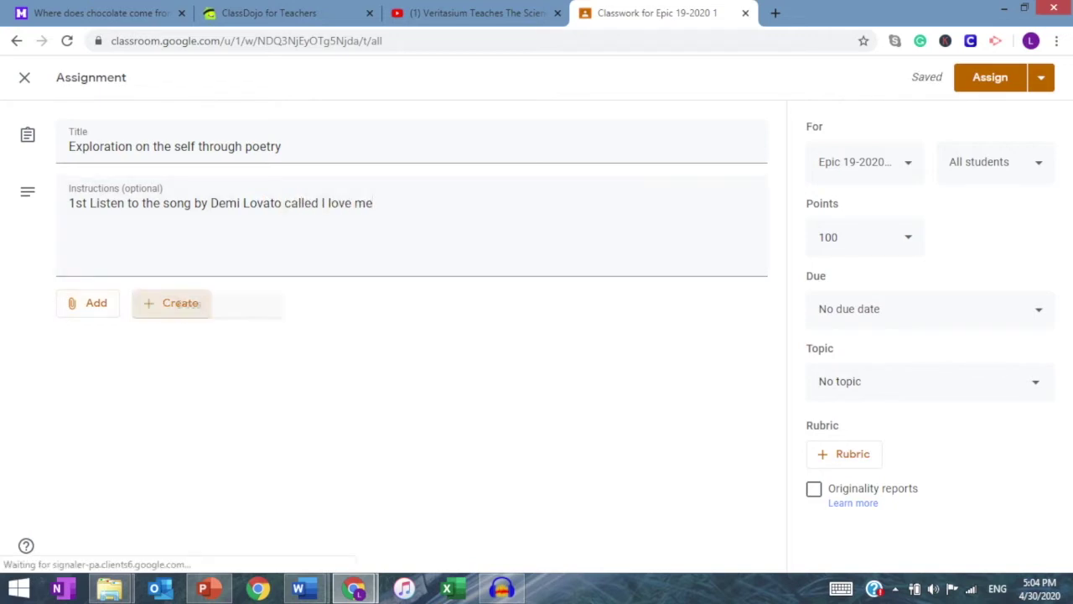
Step: Look at the create-file and upload-from-computer options without attaching anything
click(171, 303)
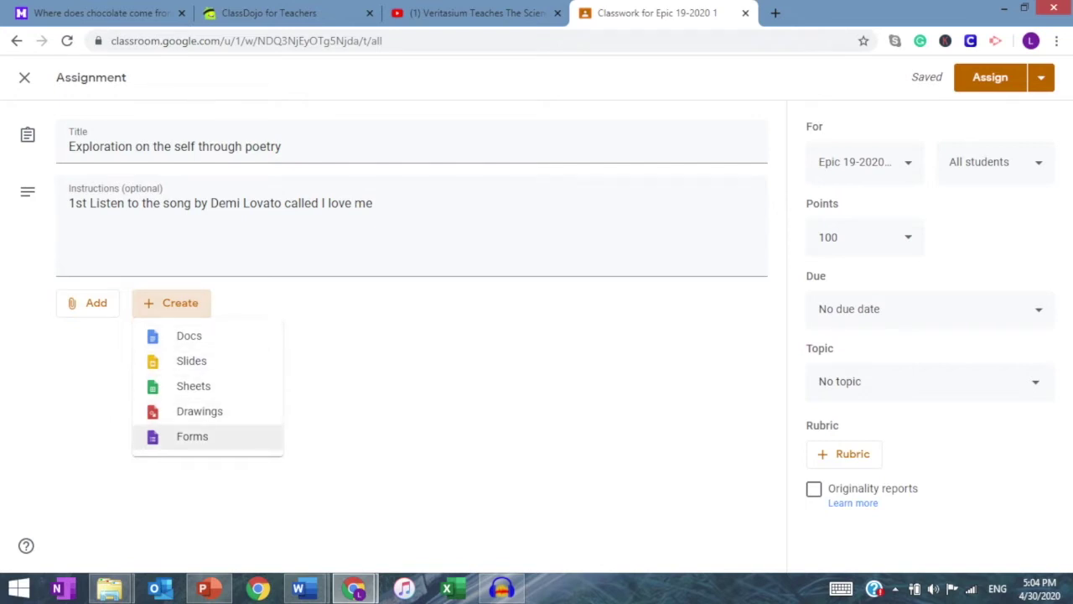
click(352, 361)
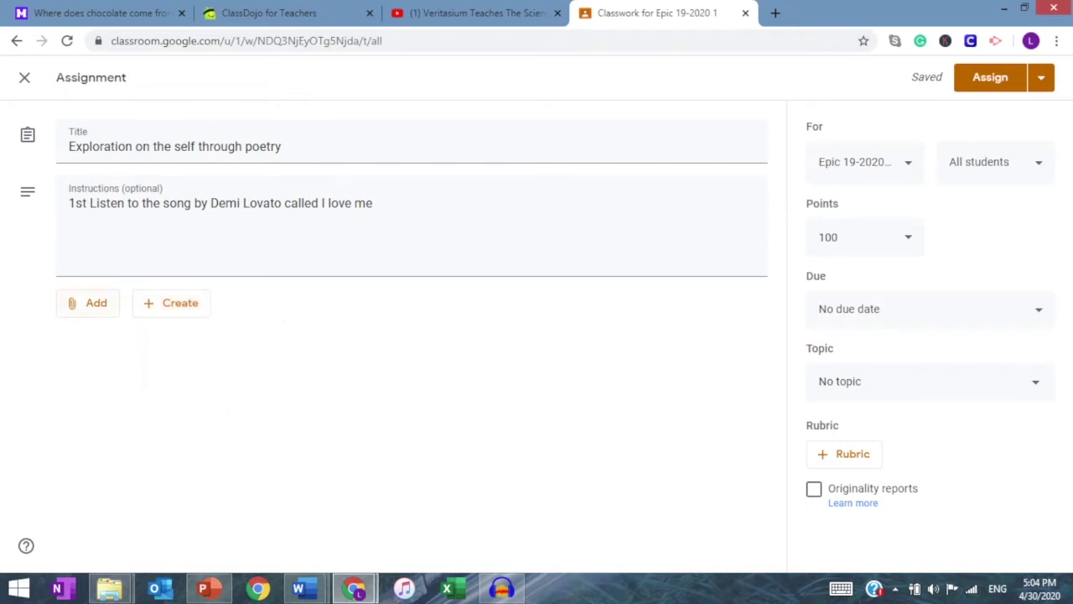
click(88, 303)
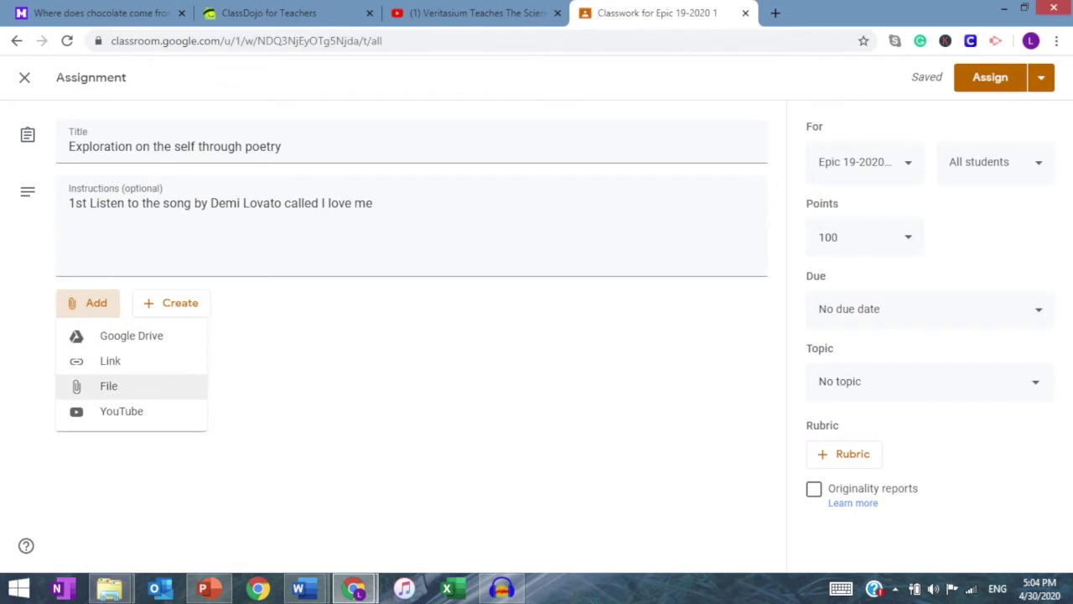
click(109, 385)
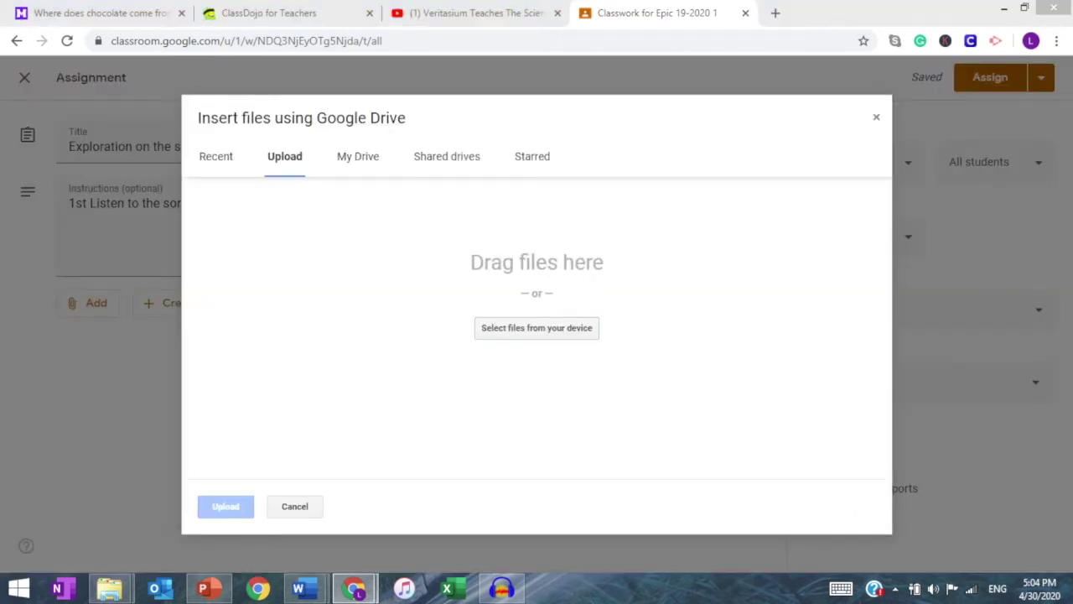
click(536, 328)
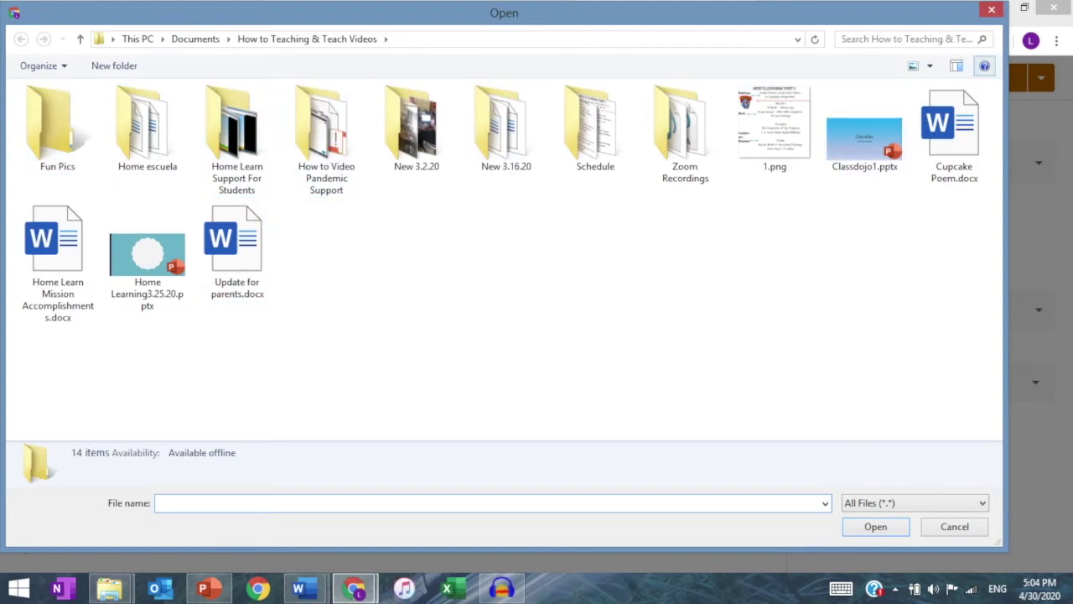
key(Escape)
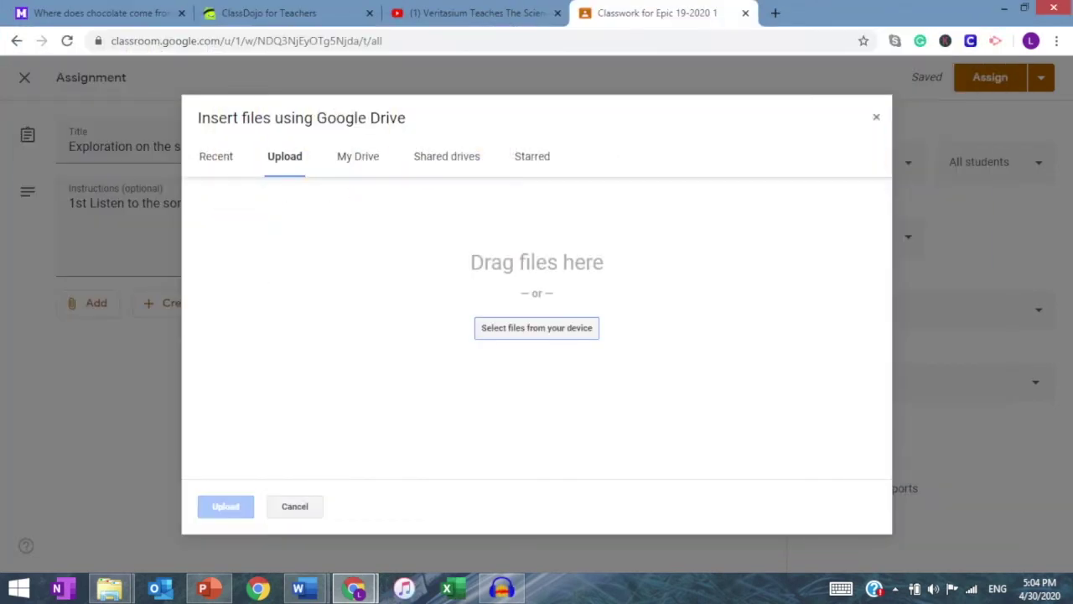
click(877, 118)
Step: Check the YouTube and link attachment options, cancelling both
click(88, 303)
click(121, 411)
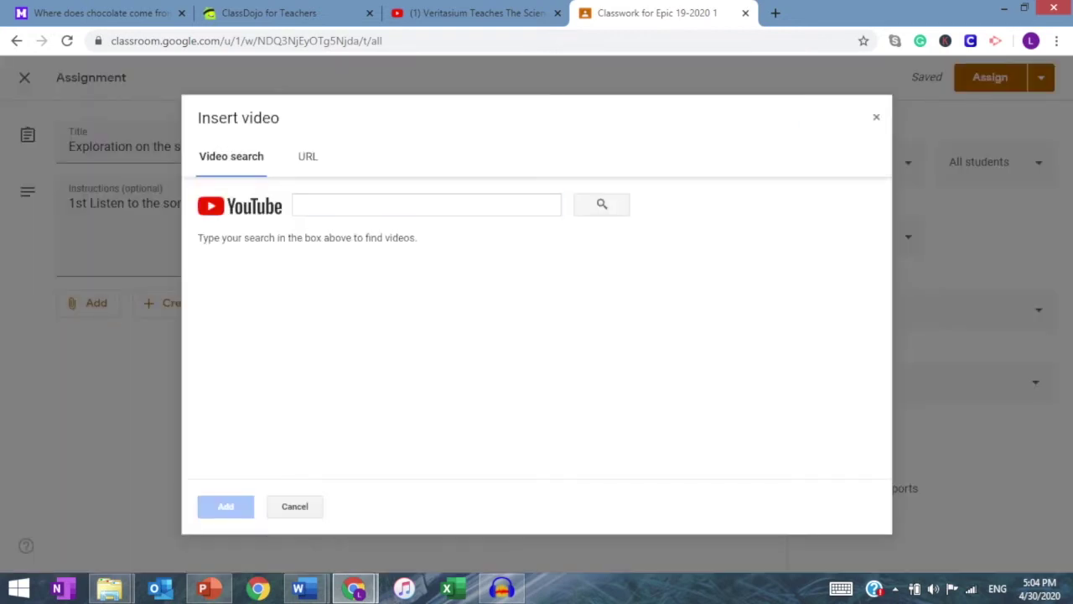
click(876, 117)
click(88, 302)
click(110, 362)
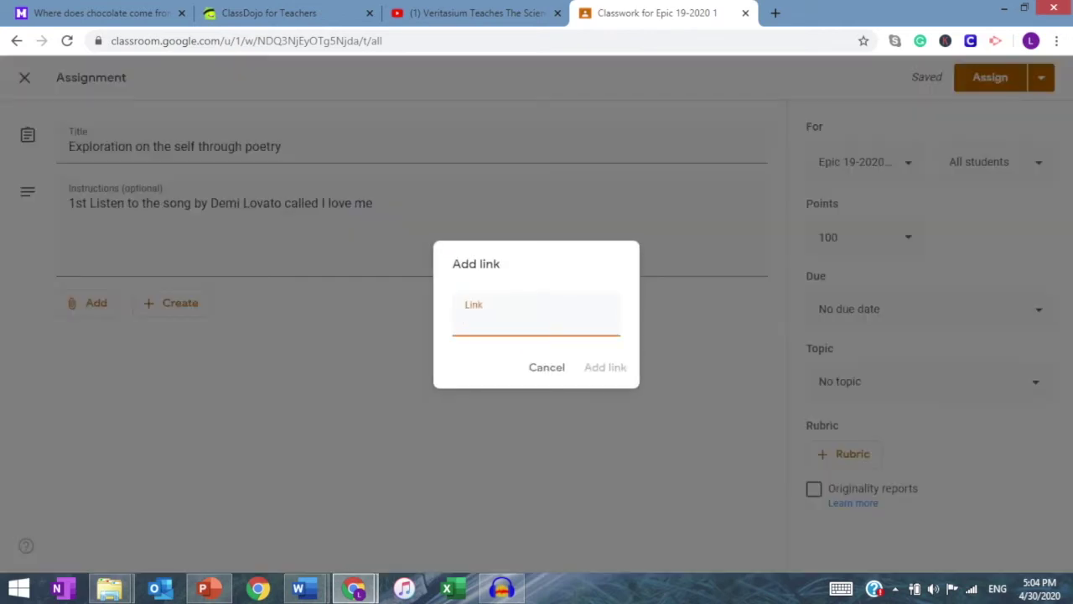
click(546, 367)
click(88, 302)
Step: Attach Cupcake Poem.docx from Google Drive to the assignment
click(134, 335)
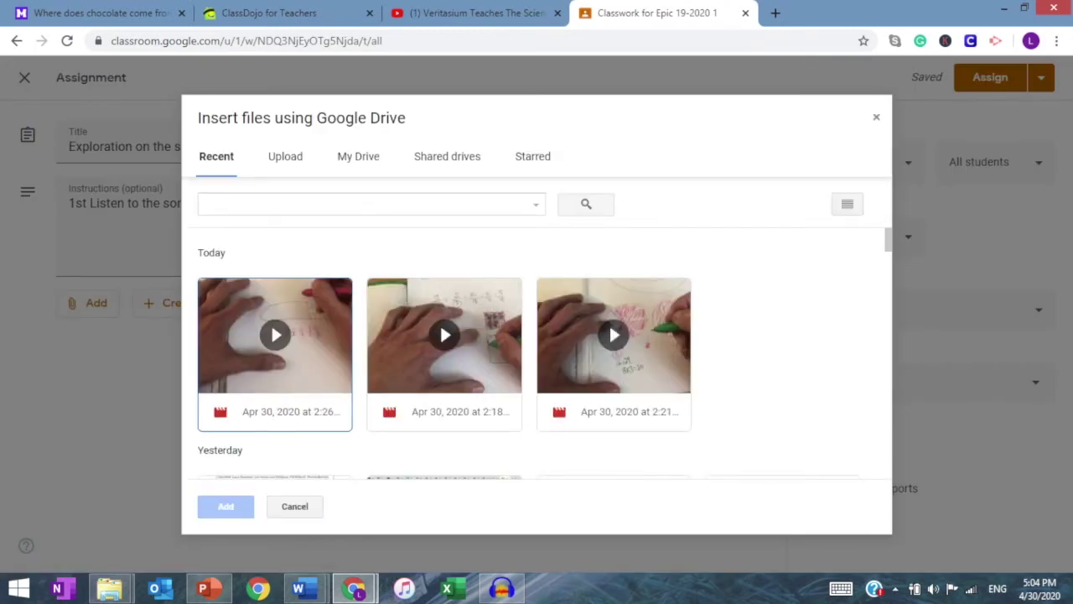
click(275, 335)
scroll(528, 352, down, 2)
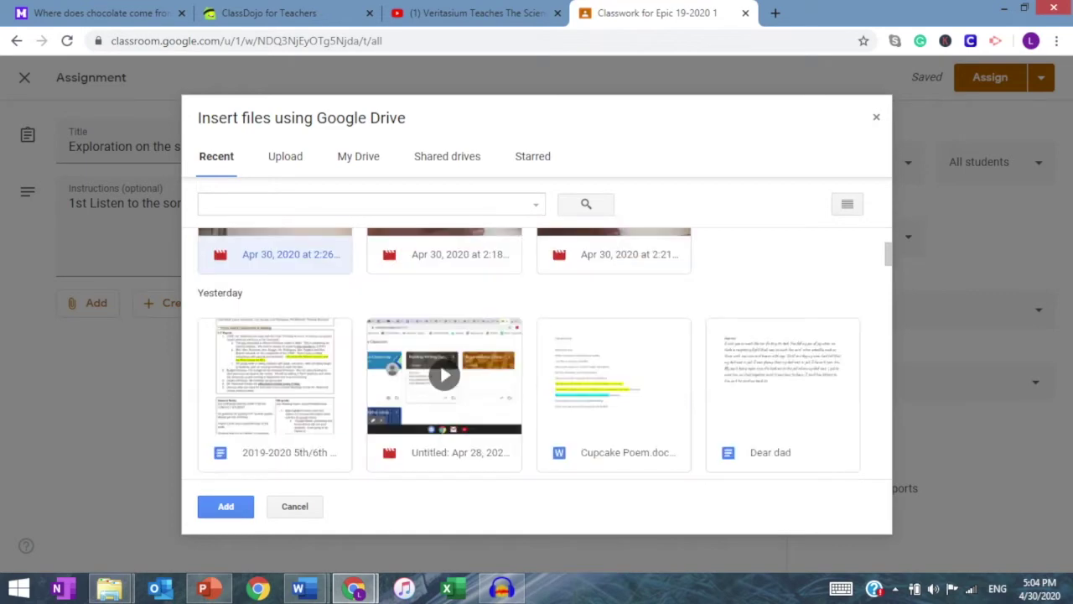
click(614, 394)
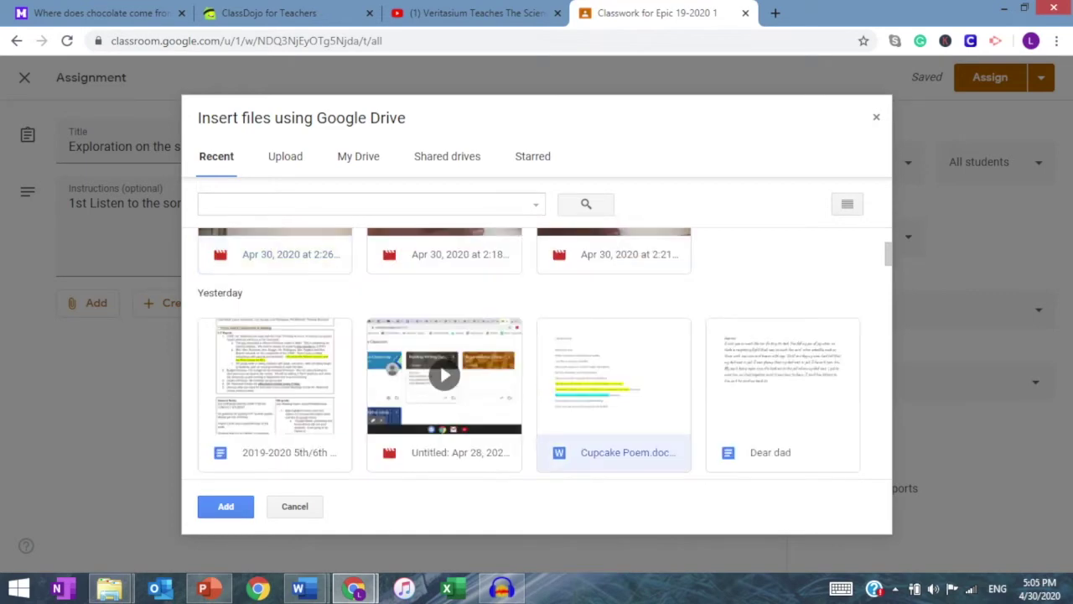
click(226, 506)
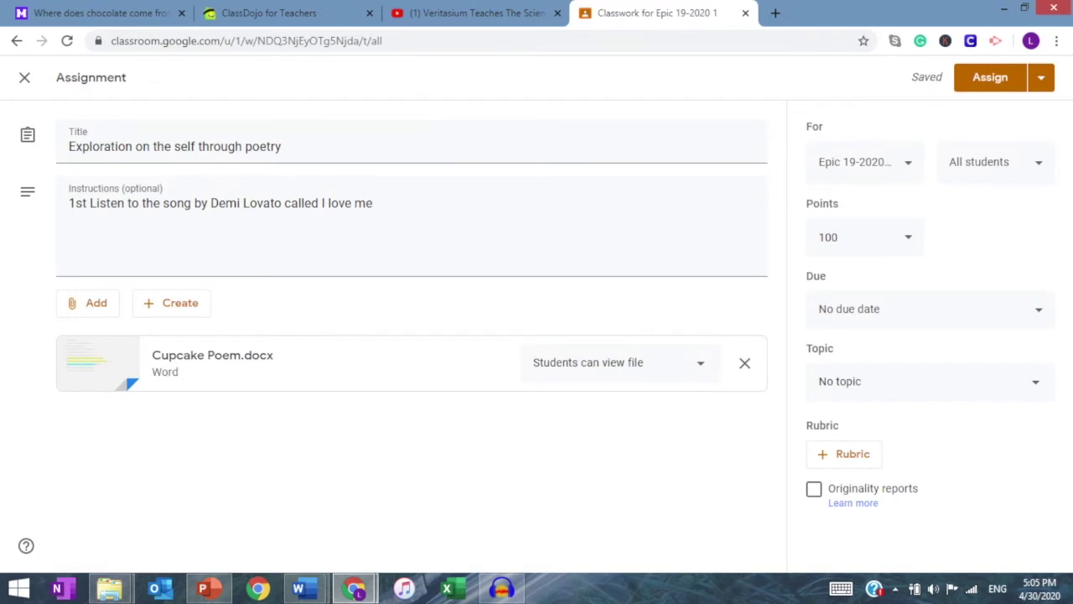
Step: Preview Cupcake Poem.docx, then close the assignment editor to keep it as a draft
click(212, 354)
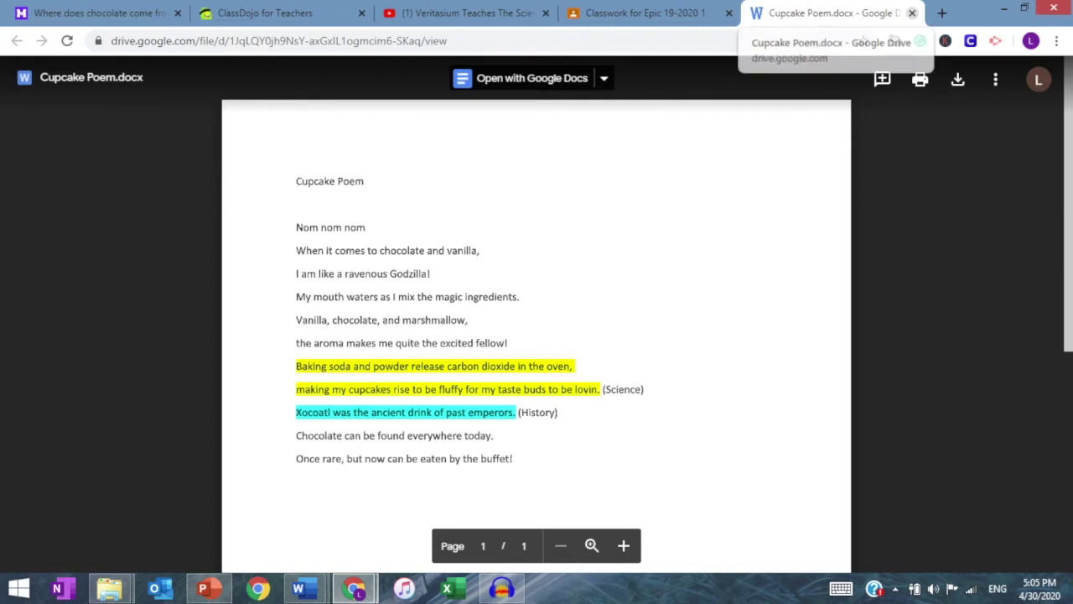
click(912, 13)
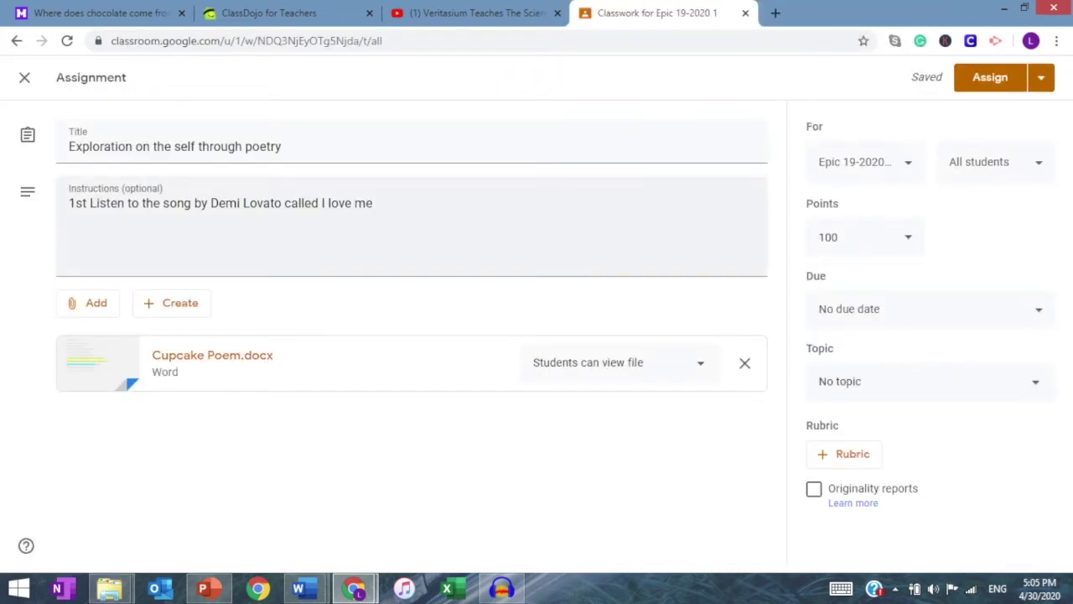
key(Escape)
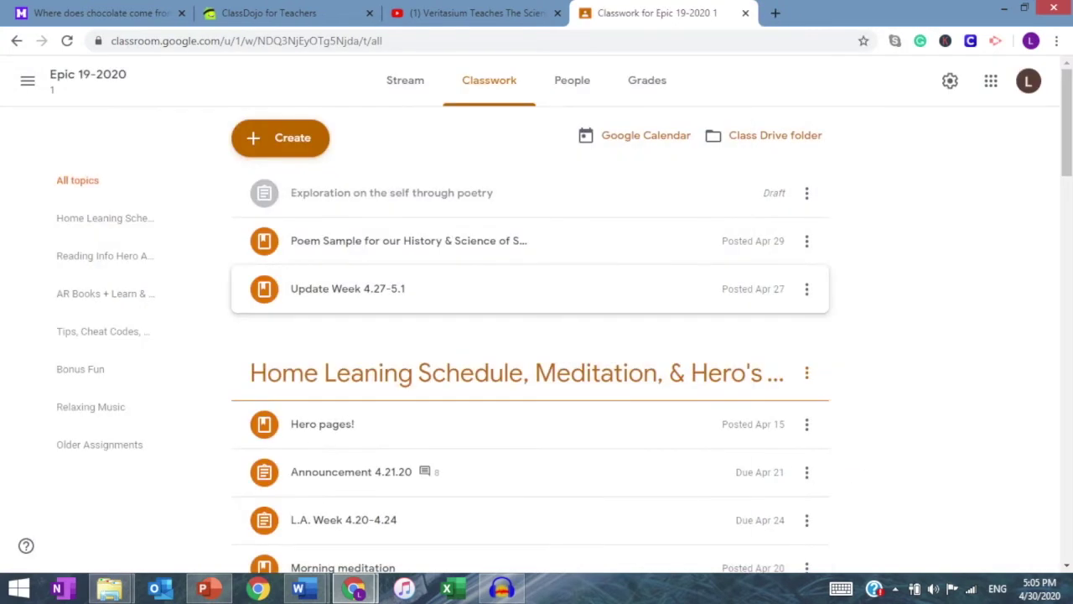
Step: Delete the poetry draft assignment
click(806, 193)
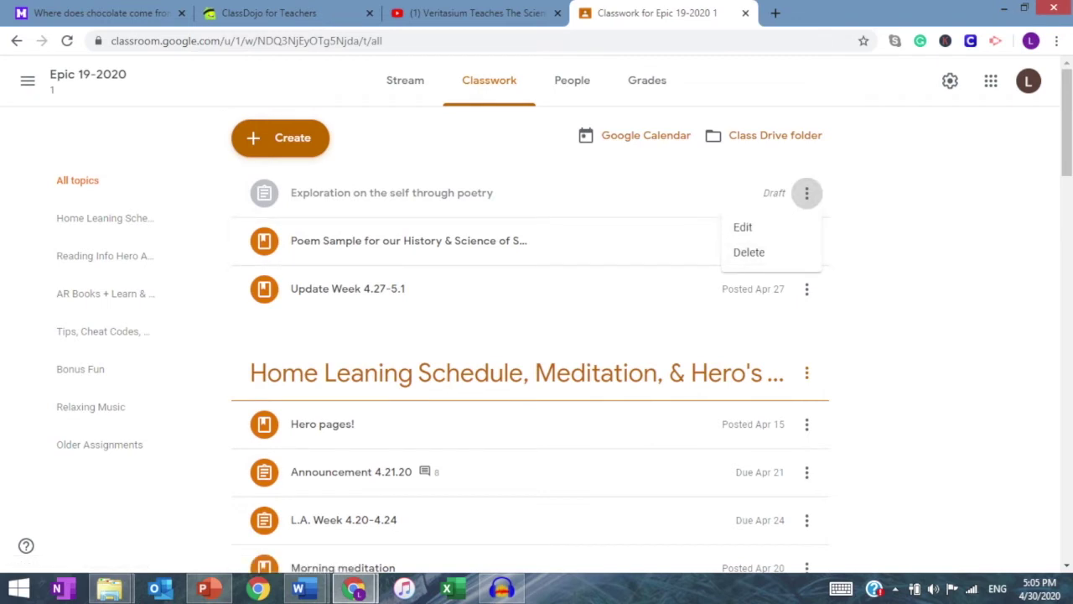
click(749, 251)
key(Return)
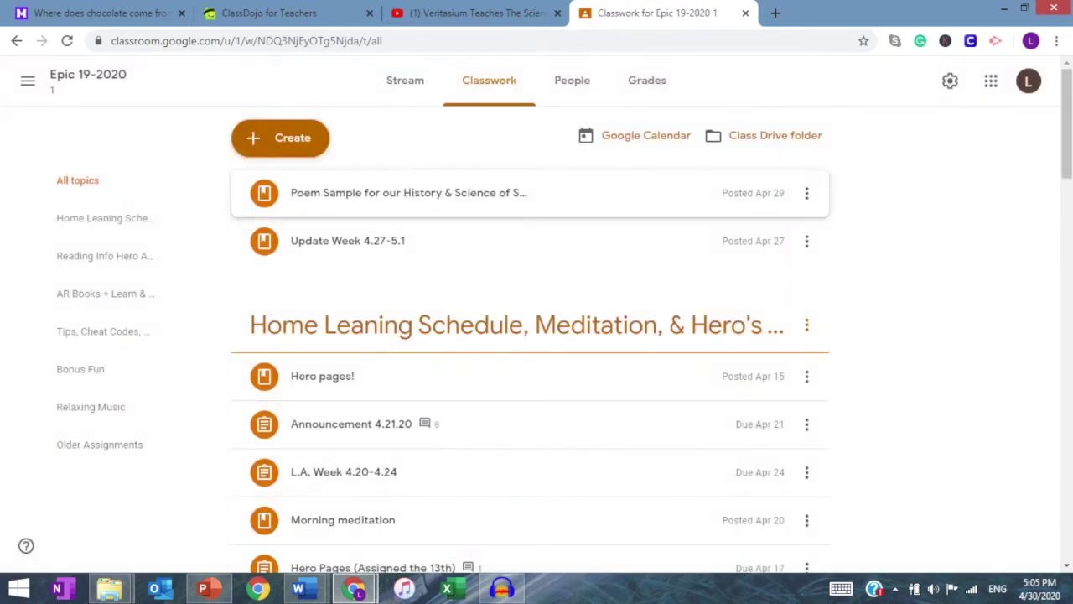
Step: Expand the Hero pages!, Morning meditation, Home Learning Schedule and sweets and baking posts
scroll(530, 335, down, 2)
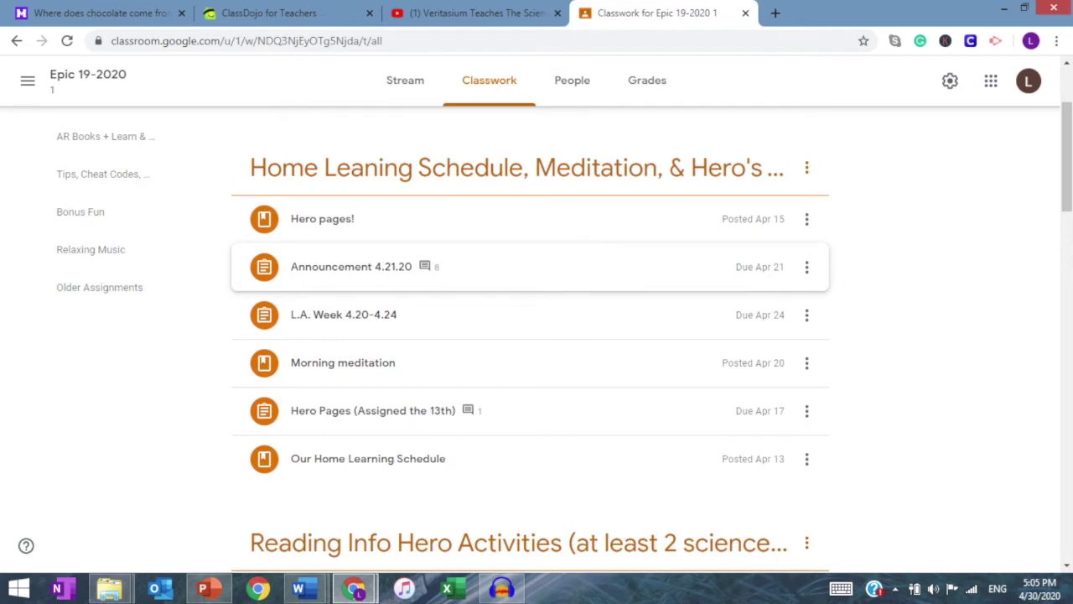
click(322, 218)
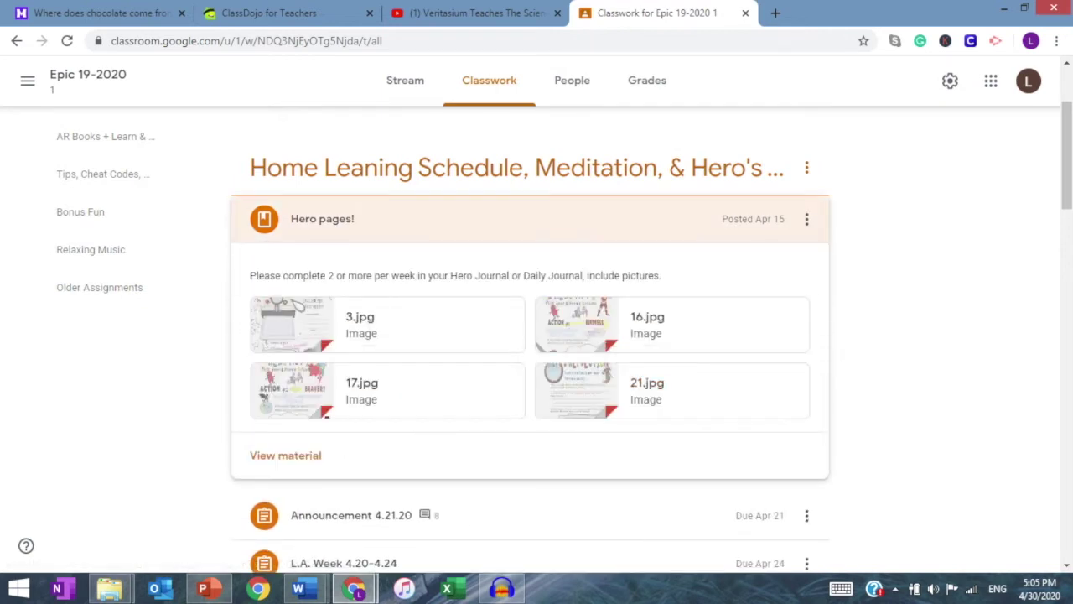
scroll(530, 423, down, 3)
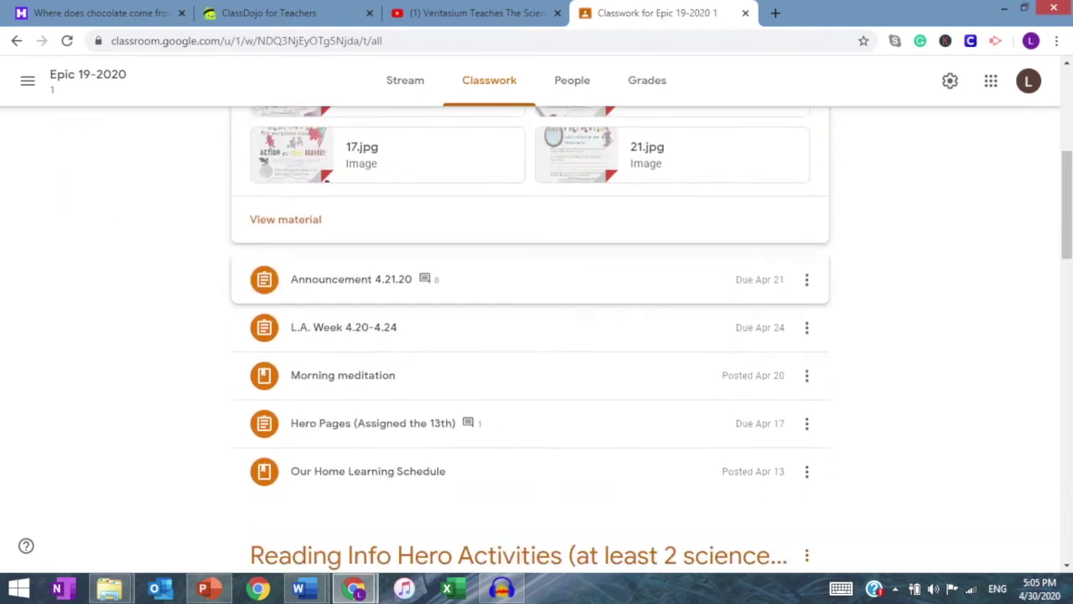
scroll(373, 419, down, 1)
click(343, 297)
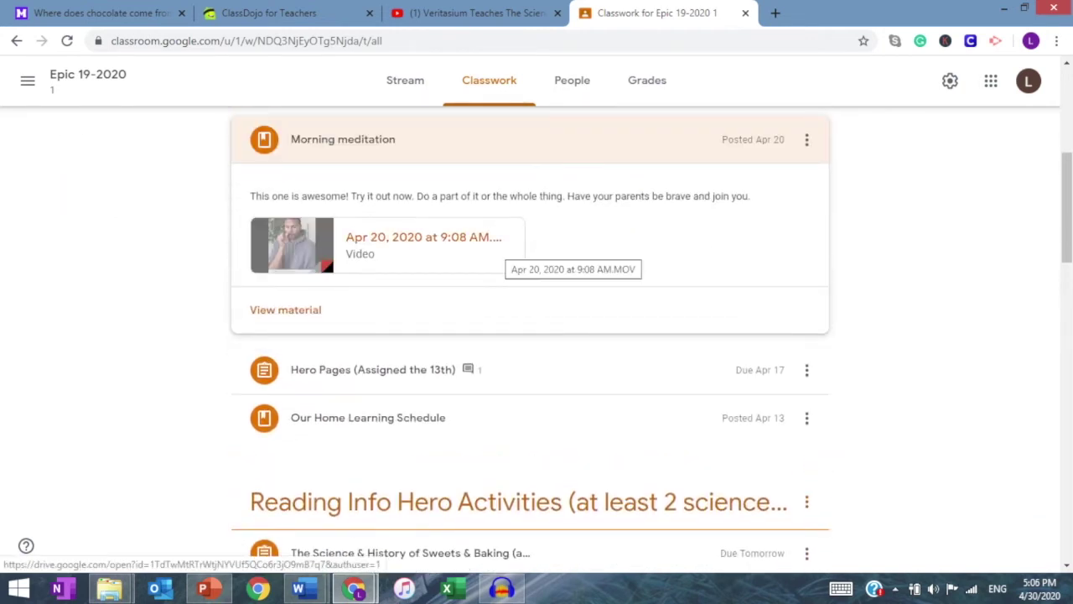
scroll(530, 339, down, 1)
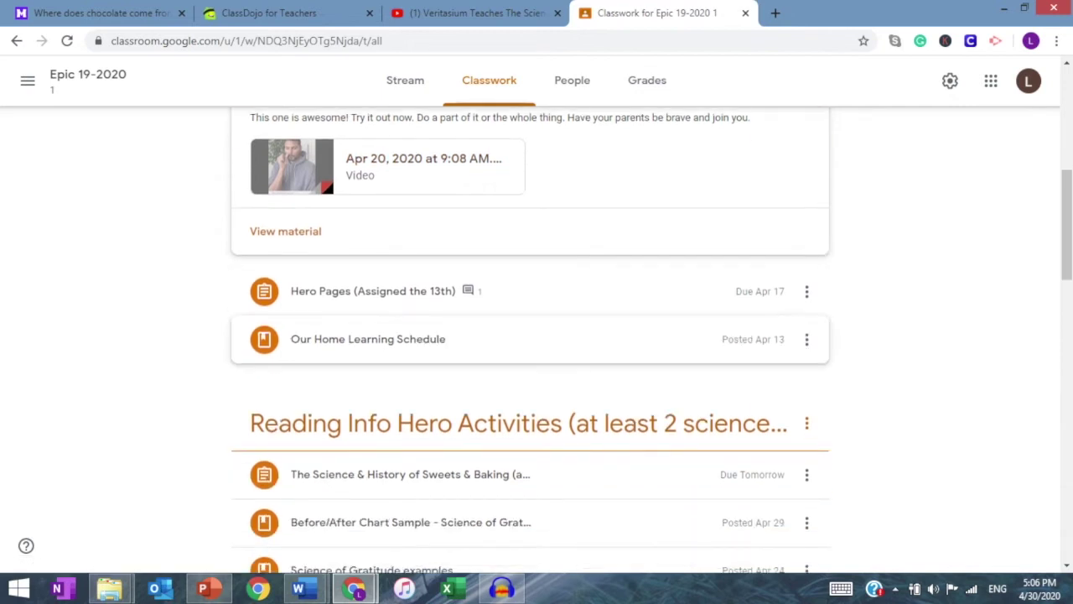
click(530, 338)
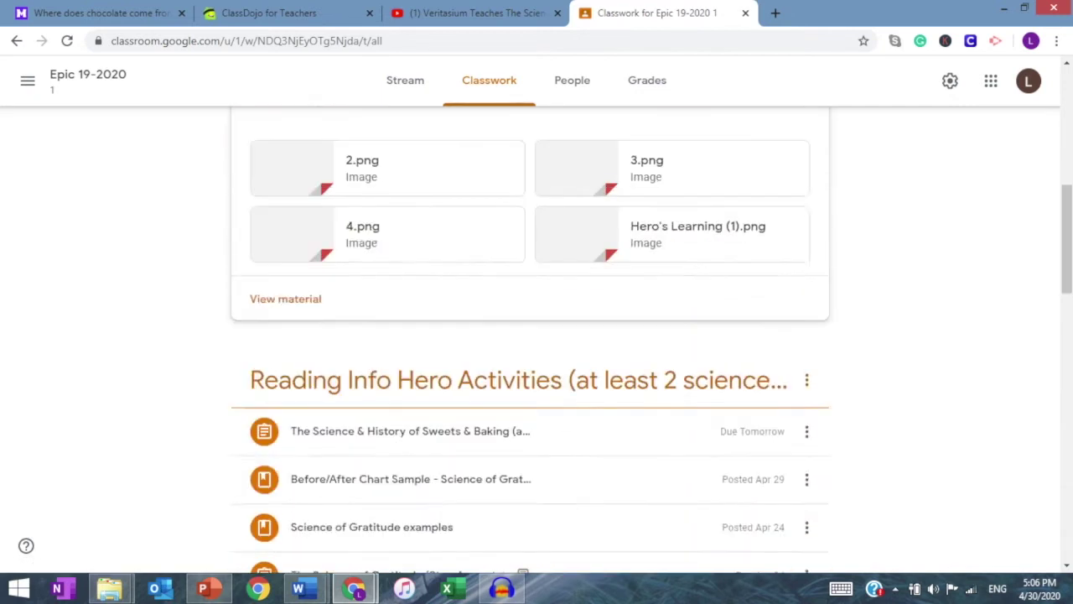
scroll(530, 336, down, 2)
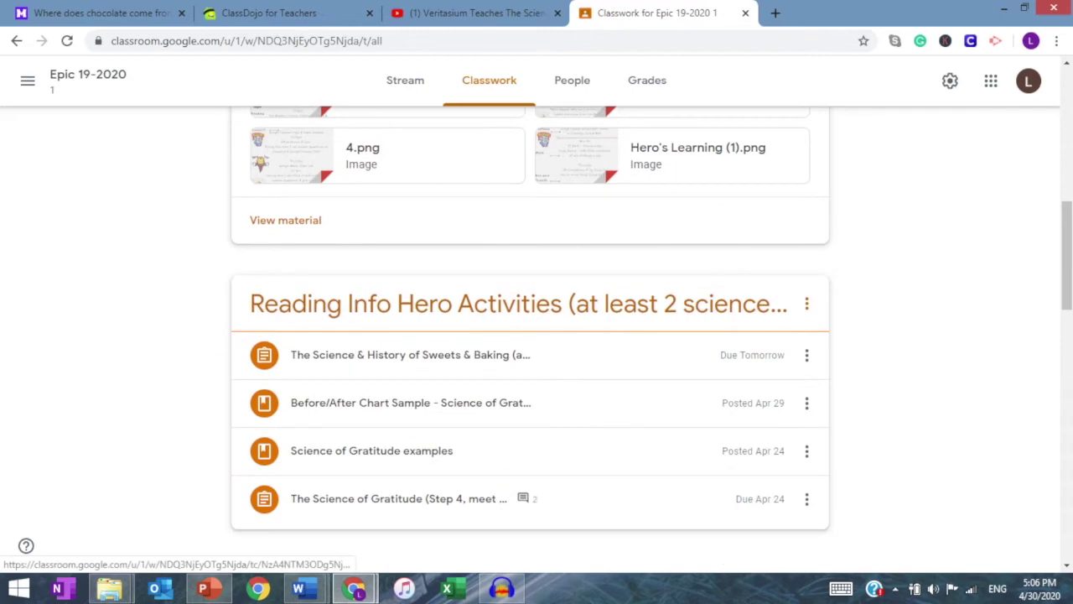
scroll(530, 277, down, 1)
click(530, 276)
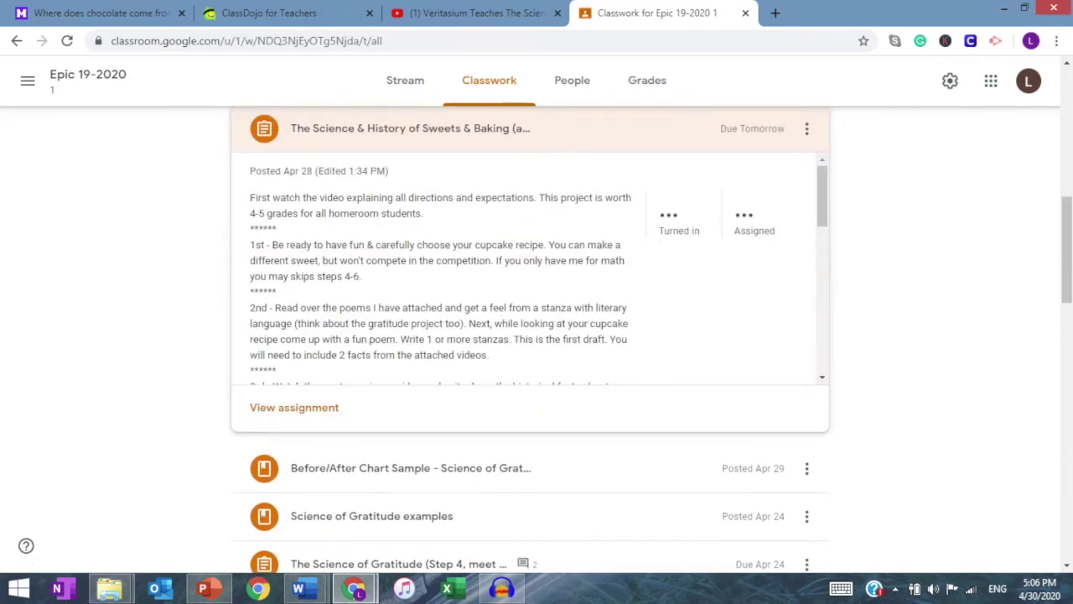
scroll(538, 270, down, 7)
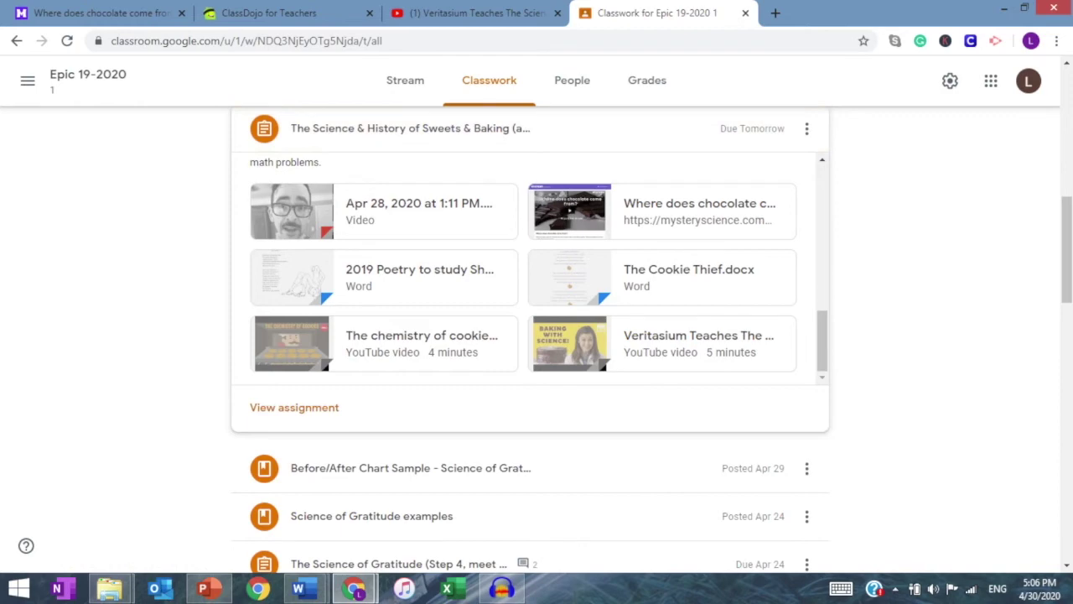
scroll(530, 336, up, 2)
click(807, 286)
click(889, 286)
Step: Expand The Science of Gratitude assignment and open its student work page
scroll(889, 335, down, 3)
scroll(530, 335, down, 1)
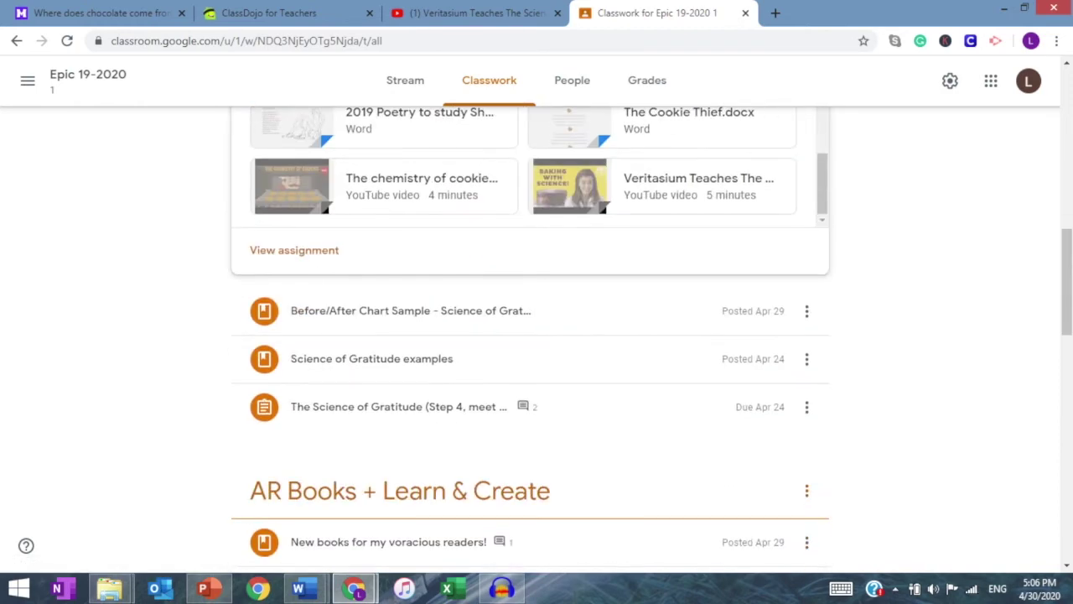
scroll(530, 336, down, 2)
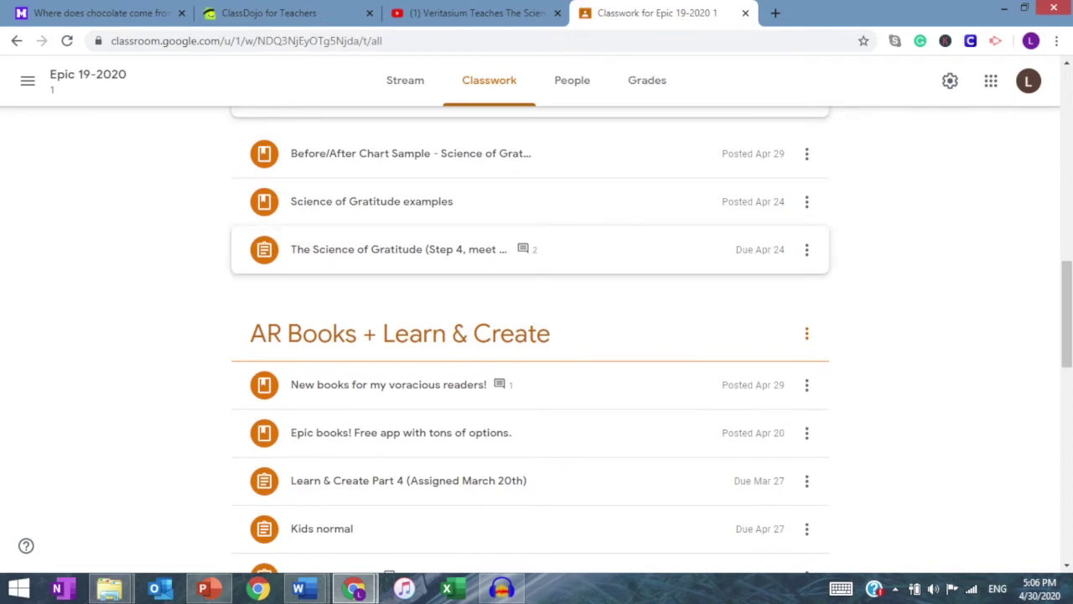
click(398, 249)
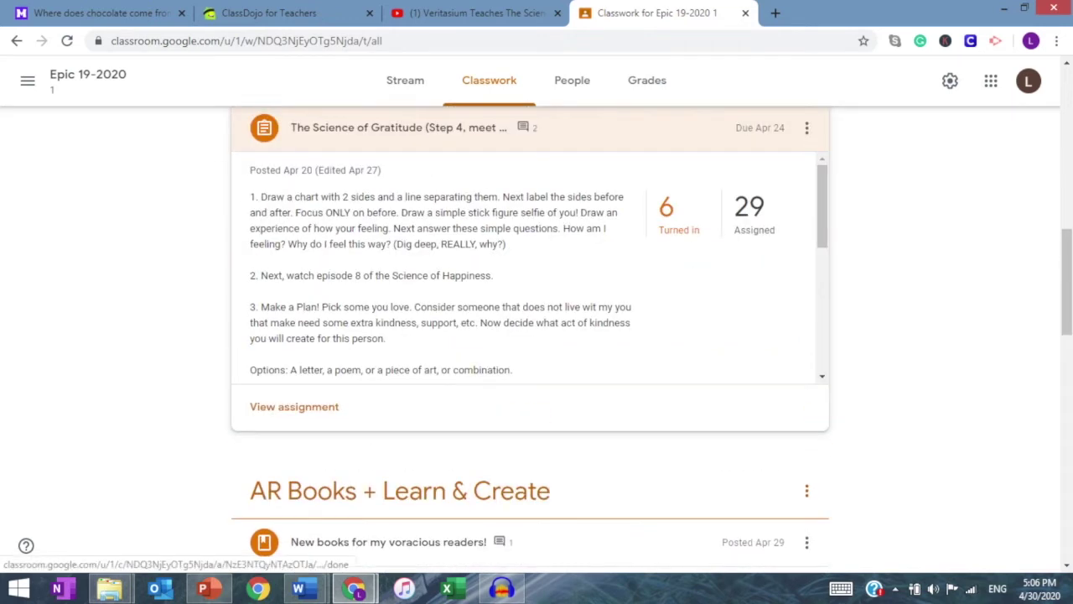
click(671, 218)
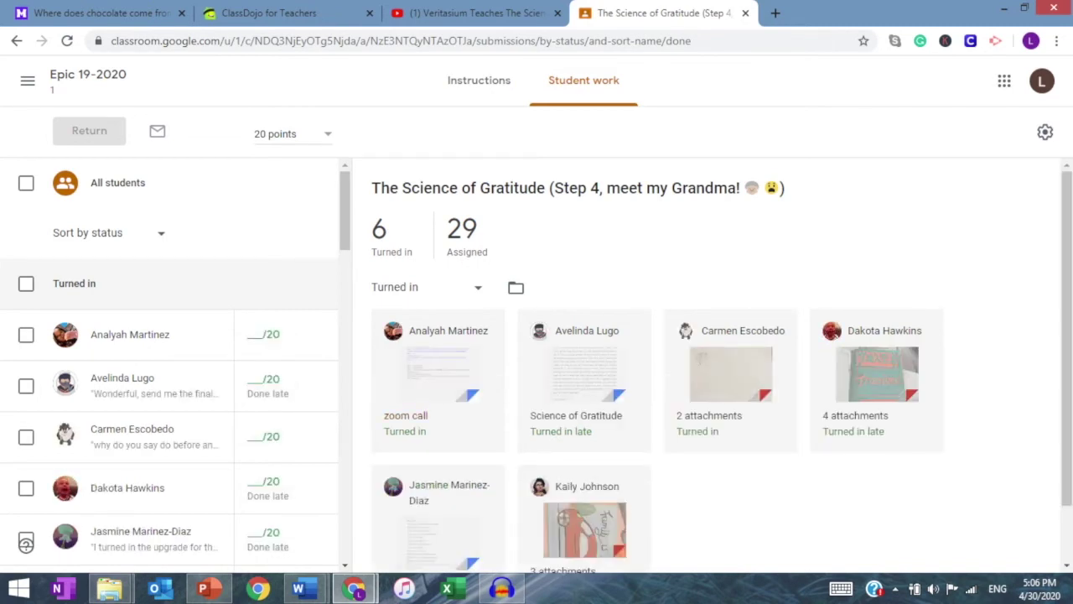
Step: Review a student's late submission: painting, explanation document, and handwritten before/after chart photo
scroll(713, 361, down, 1)
click(580, 478)
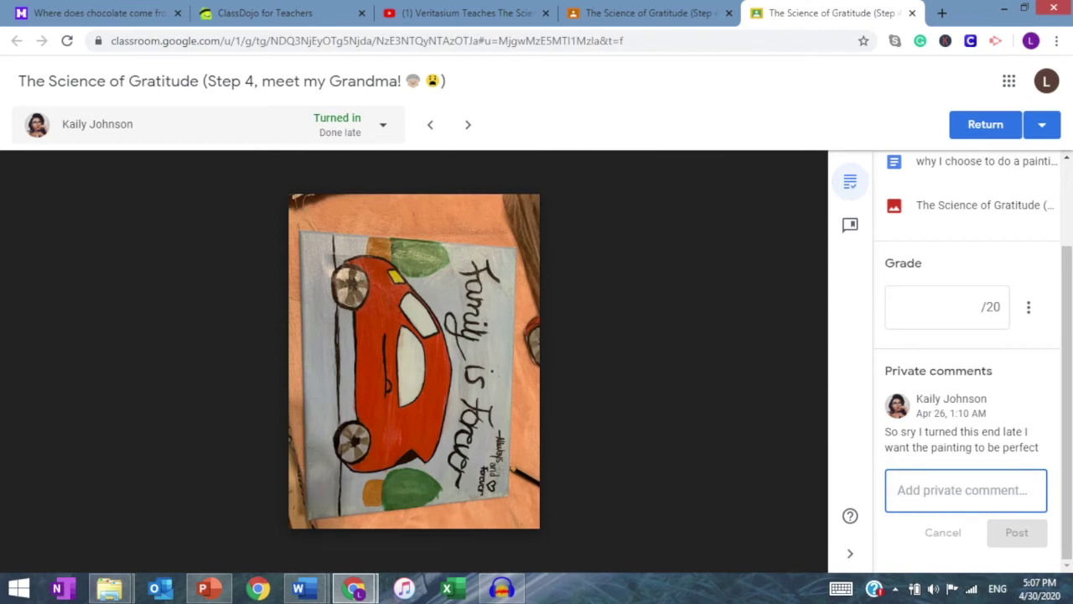
scroll(972, 361, up, 3)
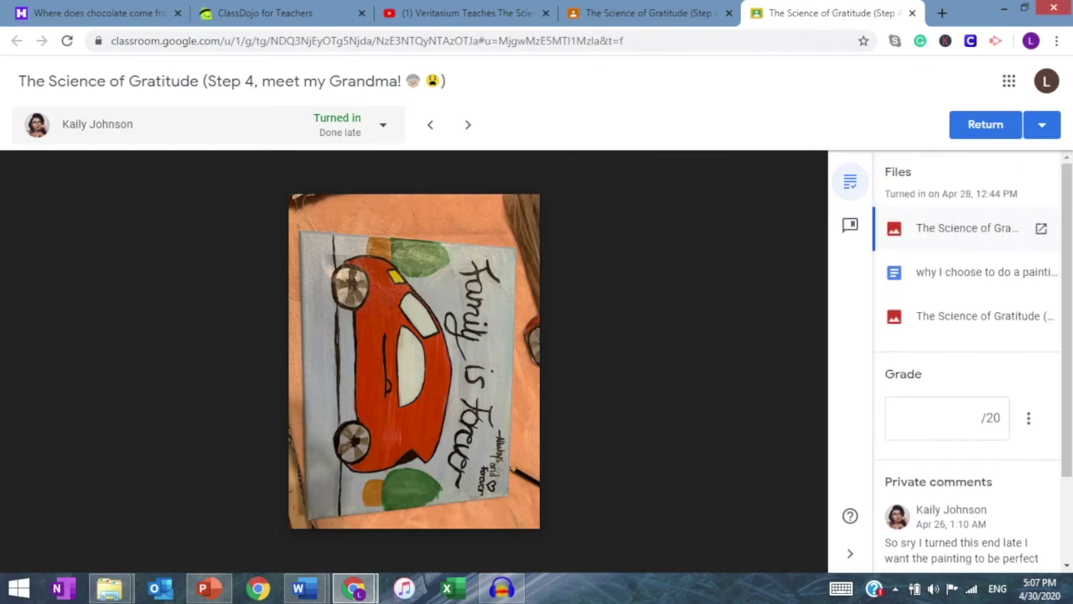
click(965, 271)
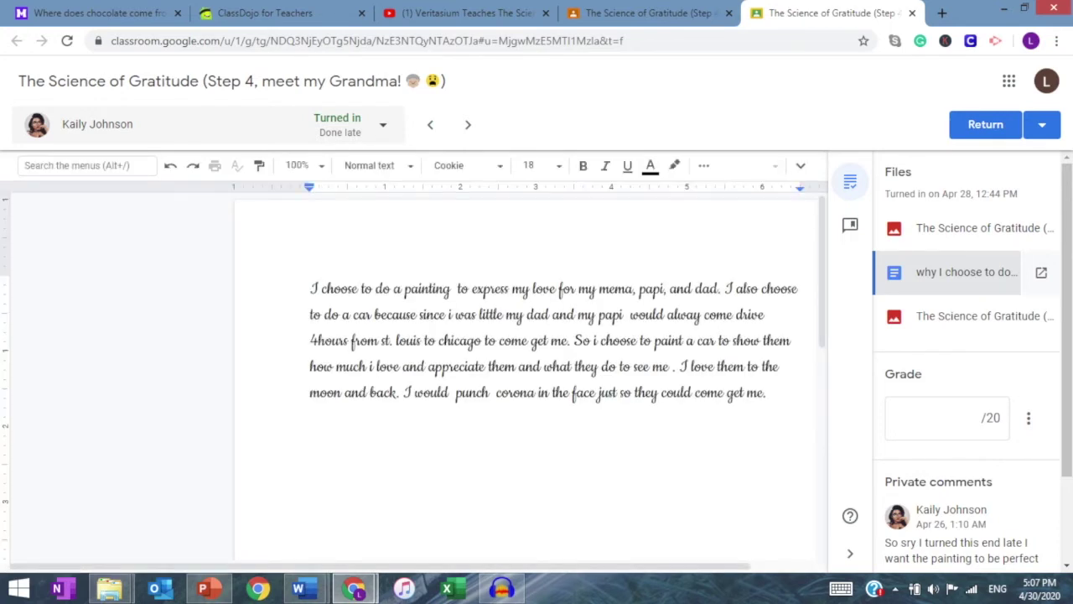
click(966, 316)
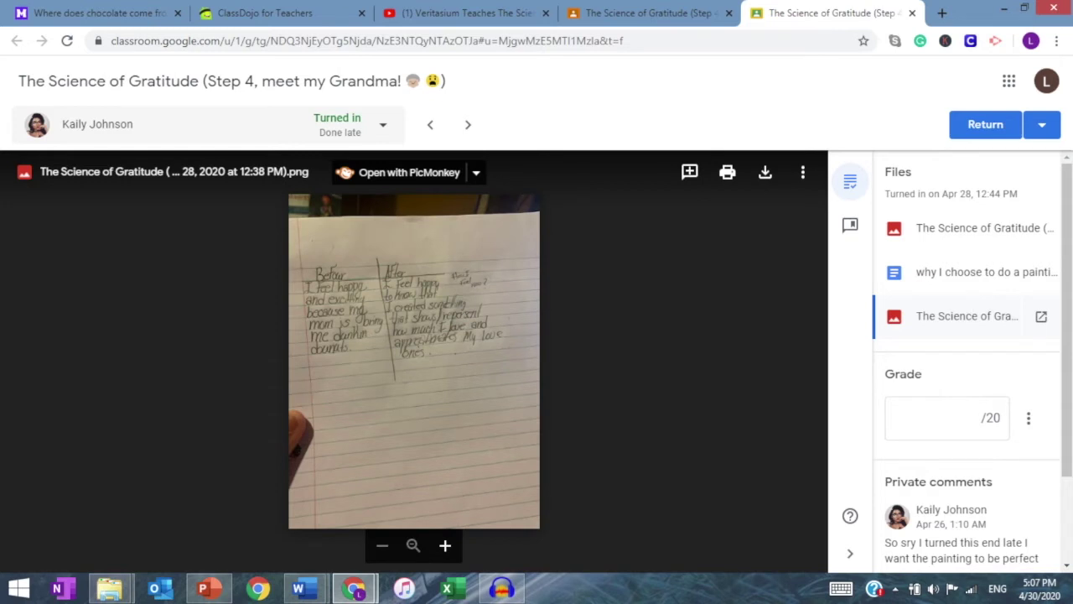
Step: Give the submission a draft grade of 20/20 without returning it, and begin a private comment
click(933, 418)
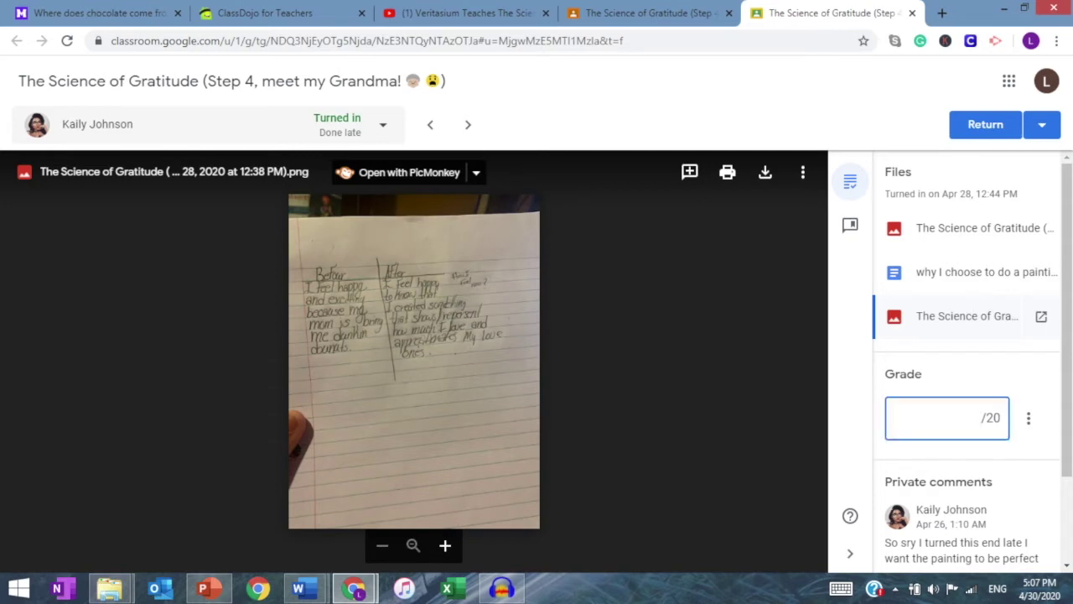
text(20)
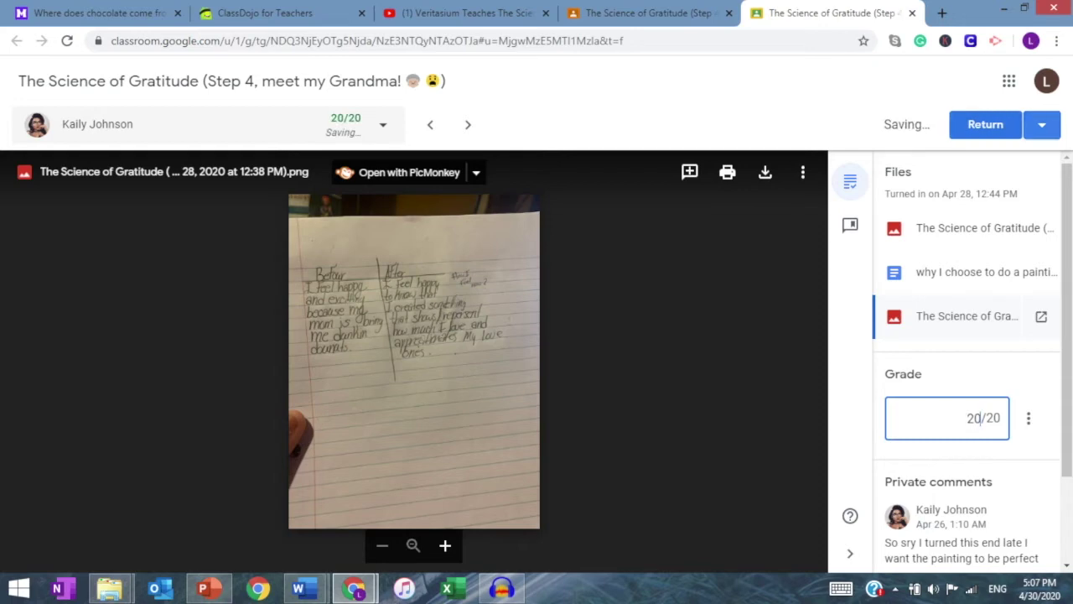
click(1042, 124)
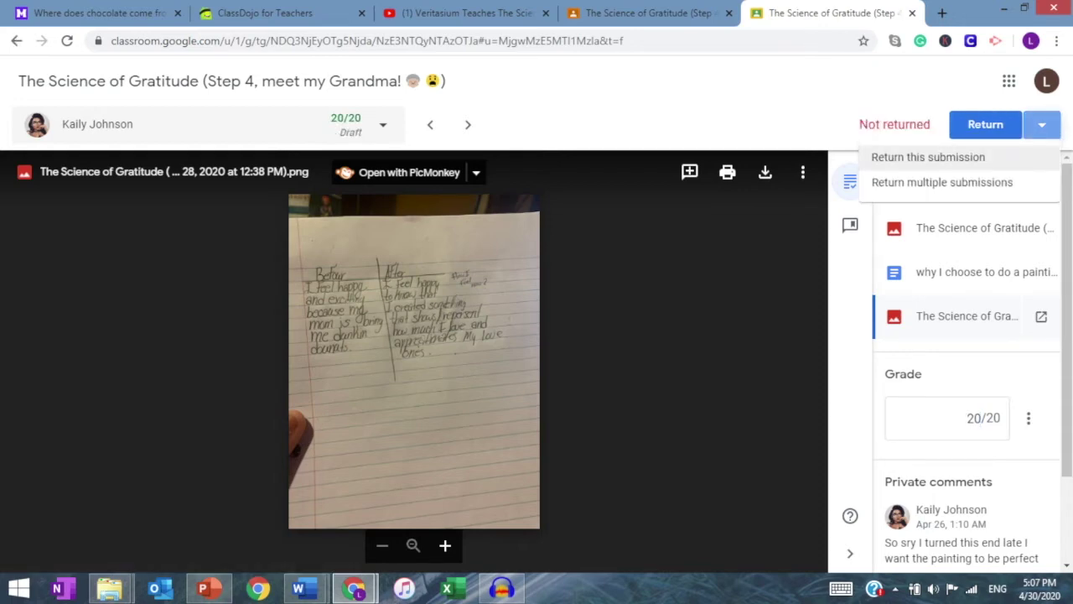
click(929, 157)
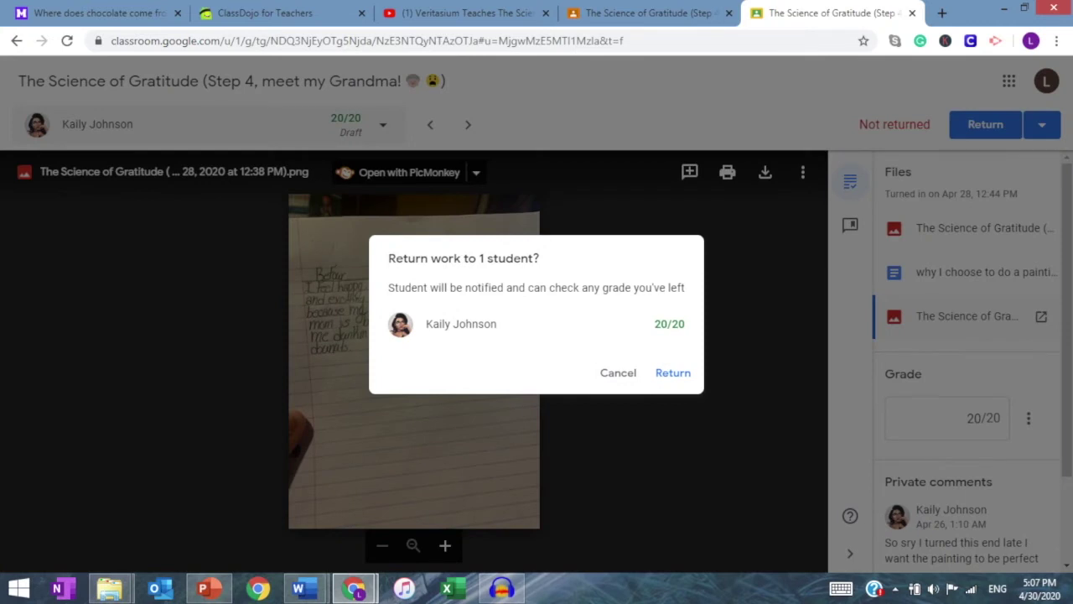
click(618, 372)
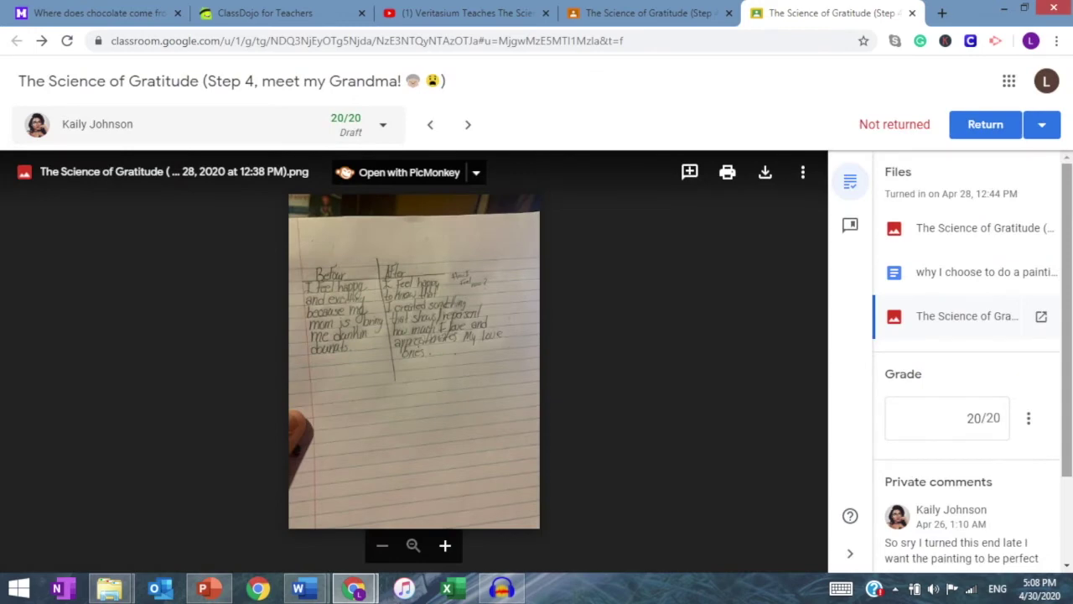
scroll(964, 360, down, 2)
click(966, 491)
Step: Start the comment with 'Proud of you' and praise for the painting paper and colours
text(Proud of you!)
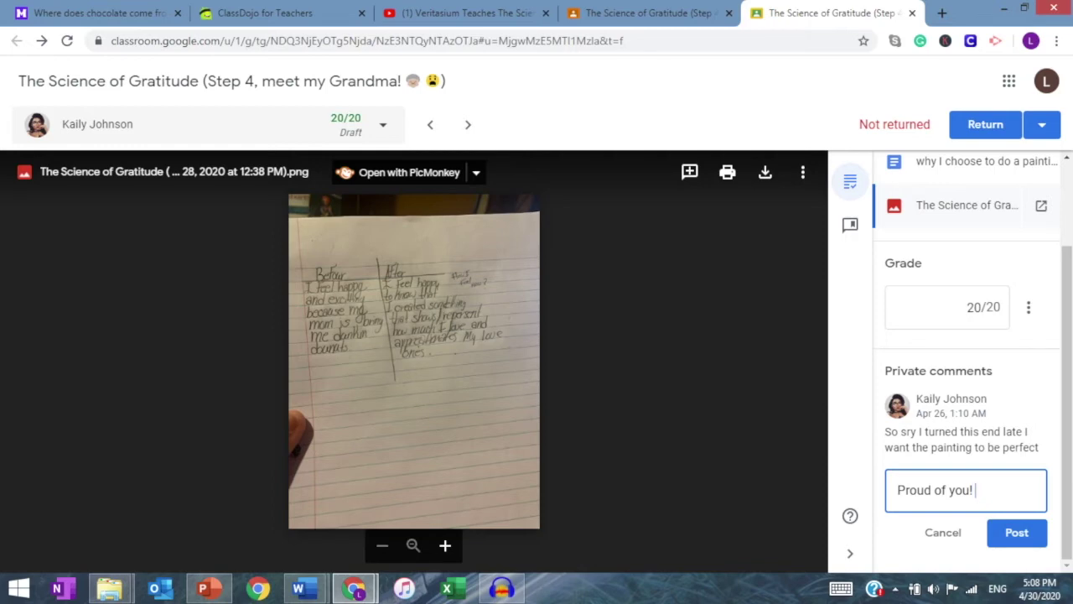
text(I really appreac)
key(BackSpace)
key(BackSpace)
text(ciate the material you used suc)
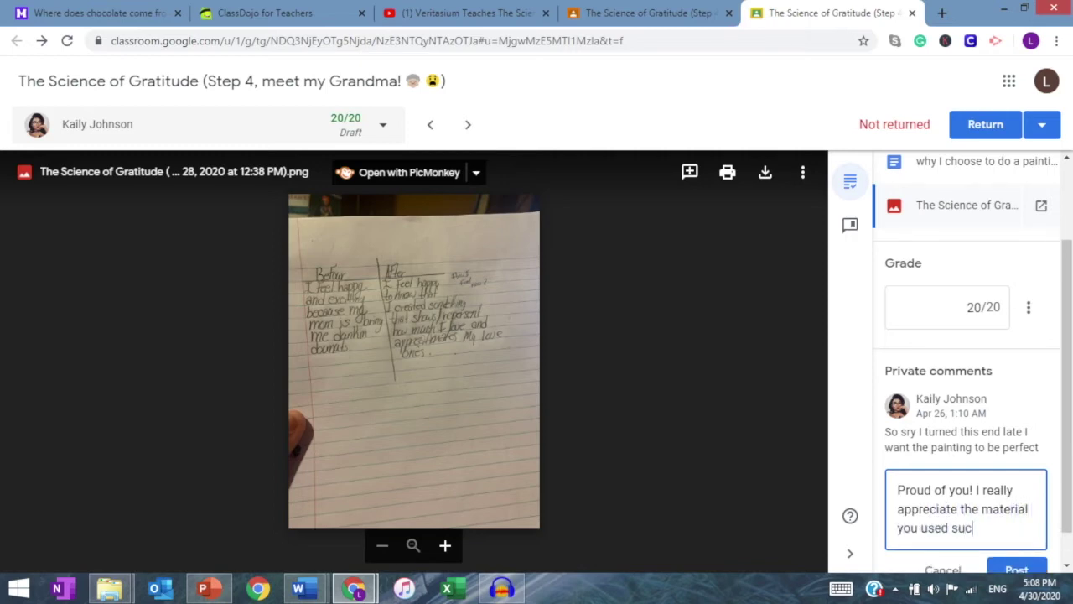
text(h as that pain)
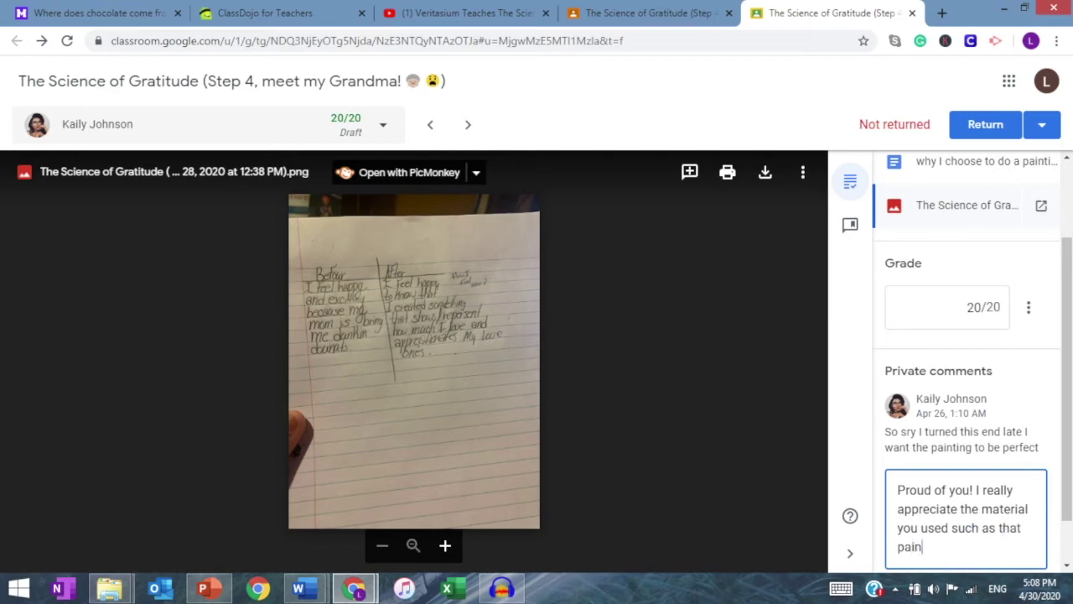
text(ting pap)
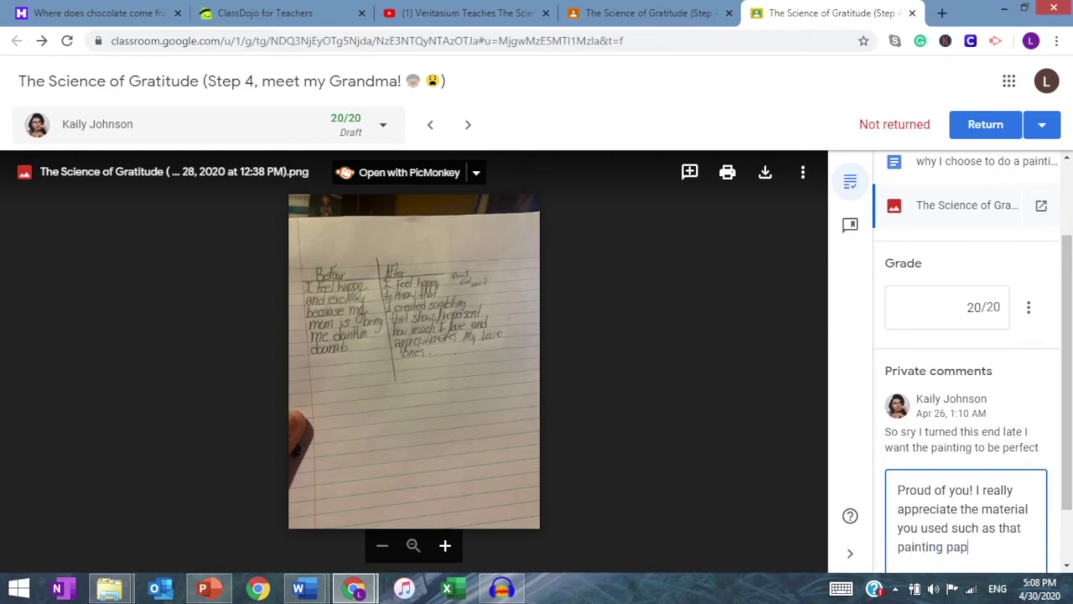
text(er. Love the co)
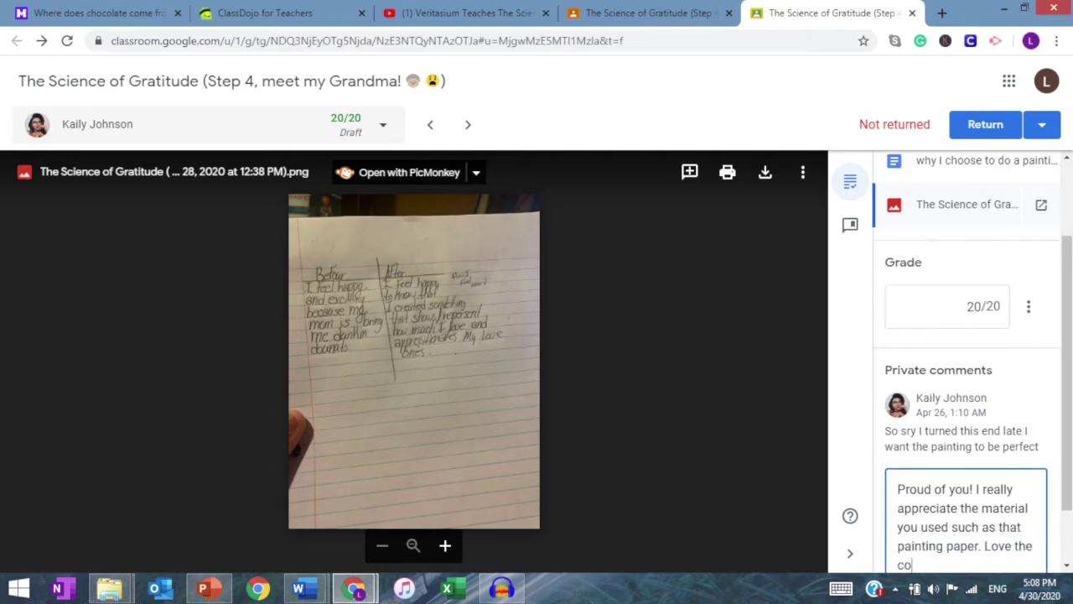
text(lors you choose as well.)
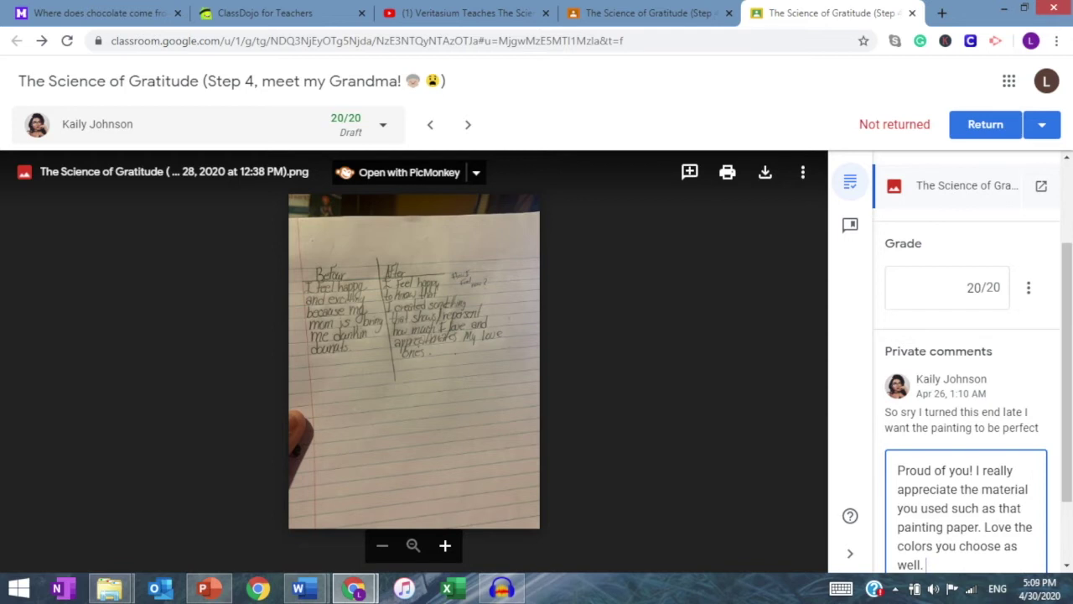
Step: Add a request for literary language explaining why they appreciate their family, and post it
text(This on)
key(BackSpace)
key(BackSpace)
key(BackSpace)
key(BackSpace)
key(BackSpace)
key(BackSpace)
text(he part left is to)
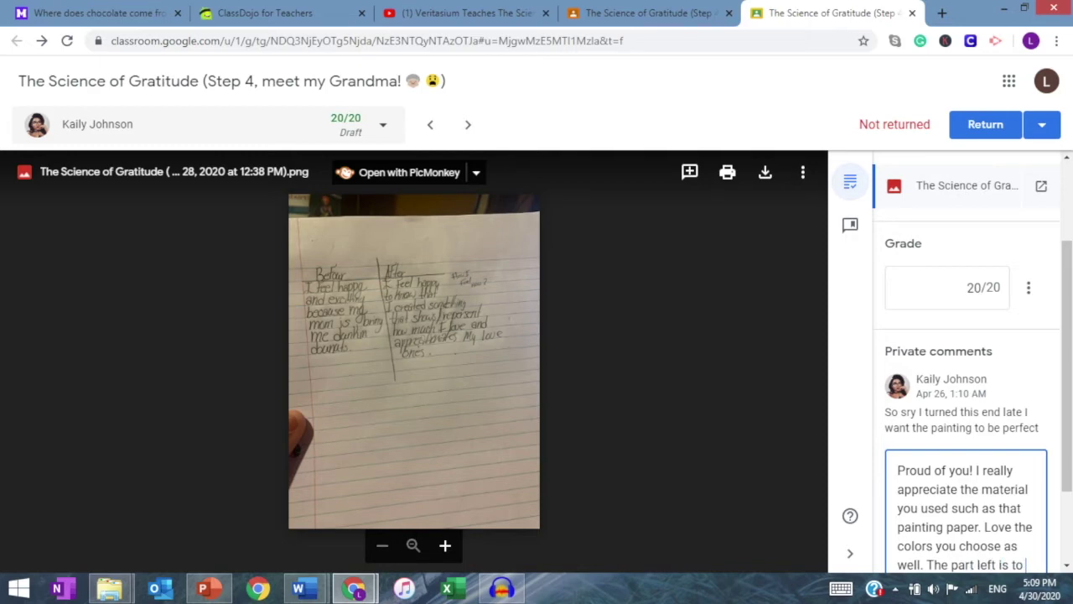
text( use literary l)
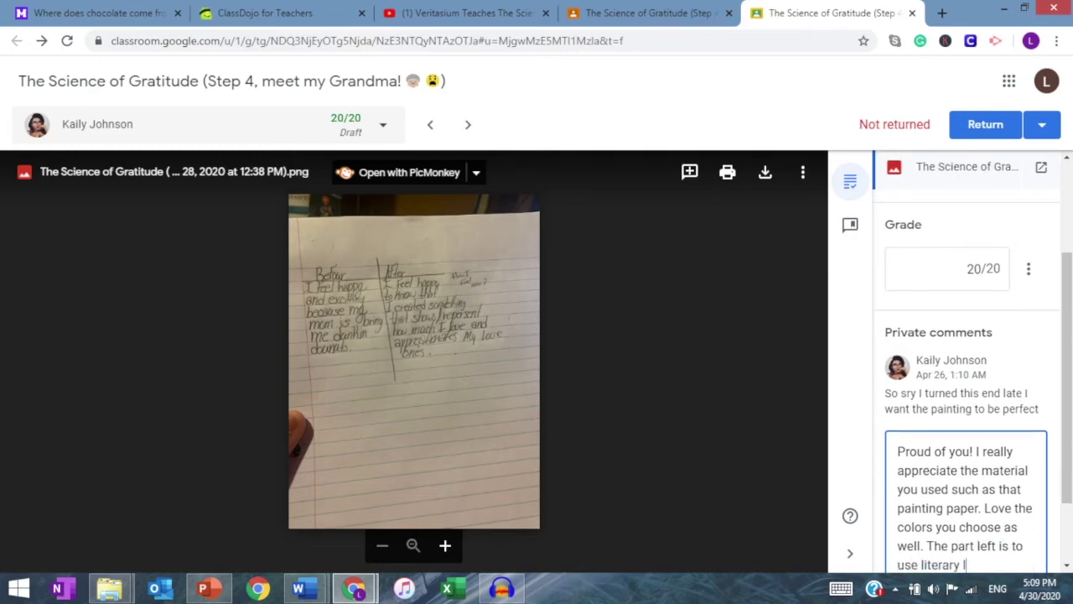
text(angauage that des)
text(cr)
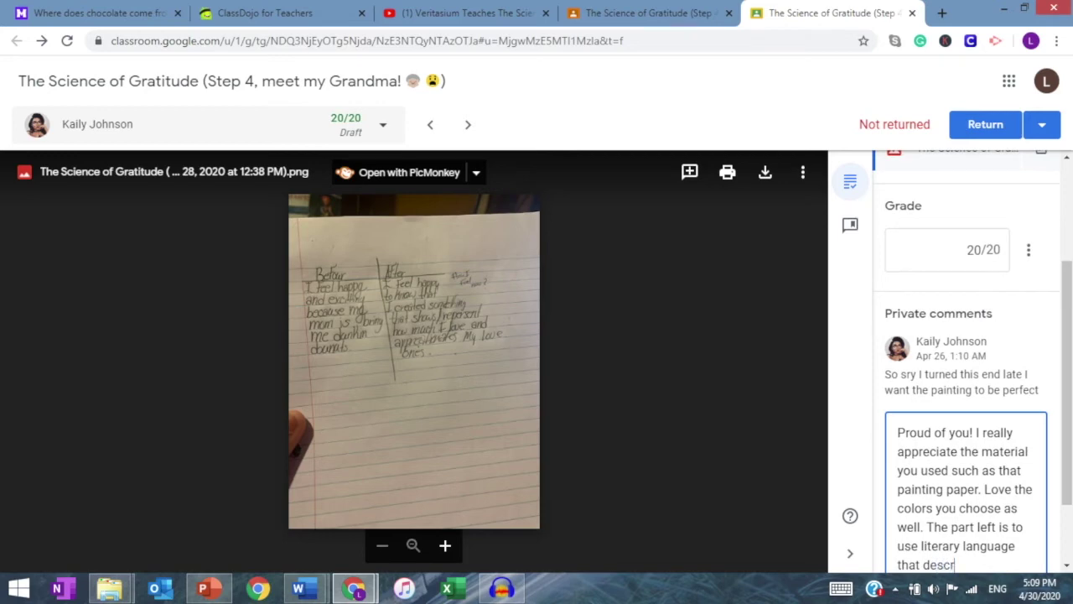
text(ibe whhy)
key(BackSpace)
text(y you apprecoate)
key(BackSpace)
key(BackSpace)
key(BackSpace)
key(BackSpace)
text(iate your family.)
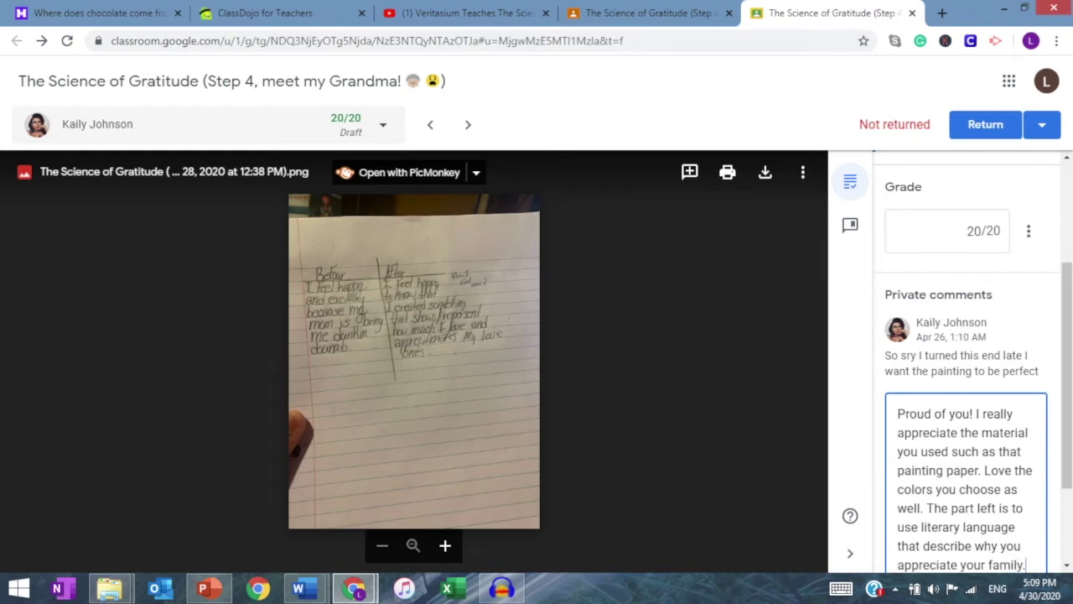
drag(1067, 377, 1067, 438)
click(1015, 555)
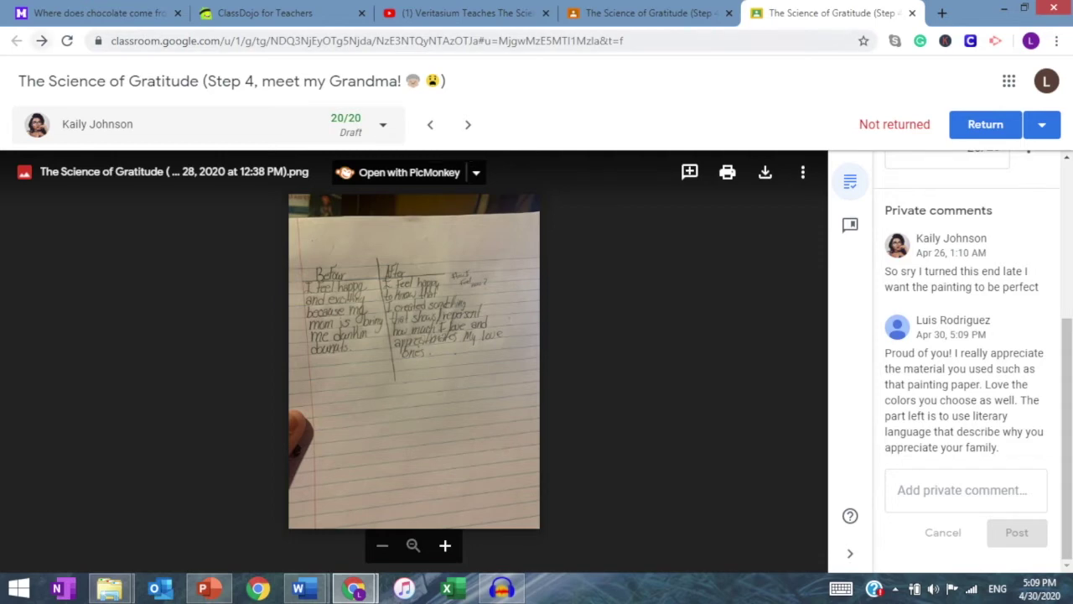
Step: Close the grading tab and open the Epic 19-2020 class's Classwork page
click(912, 13)
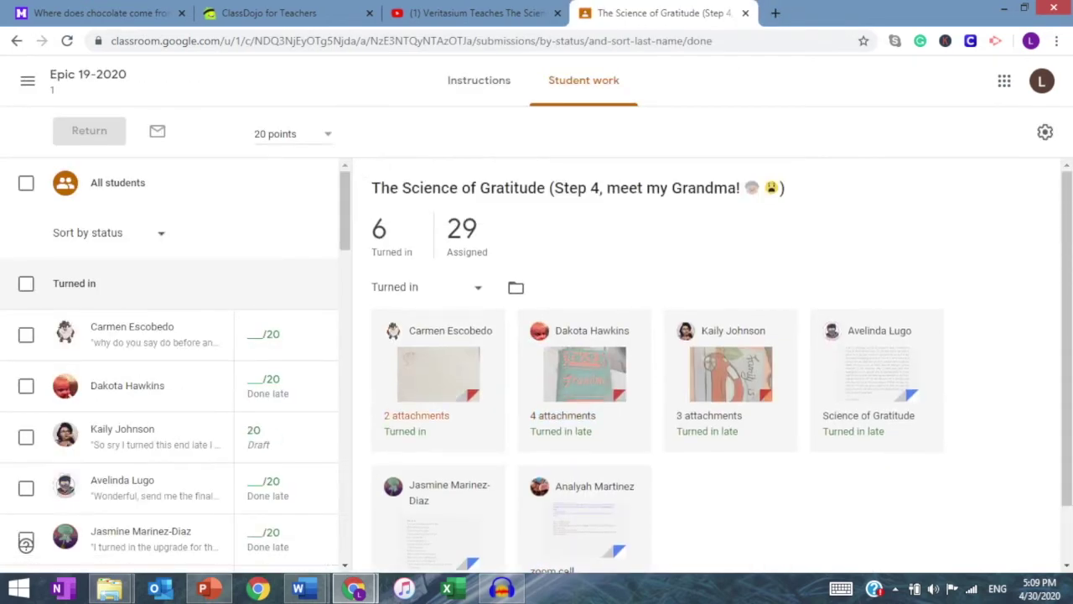
scroll(26, 544, down, 5)
scroll(26, 543, up, 5)
scroll(26, 544, down, 6)
scroll(26, 543, up, 6)
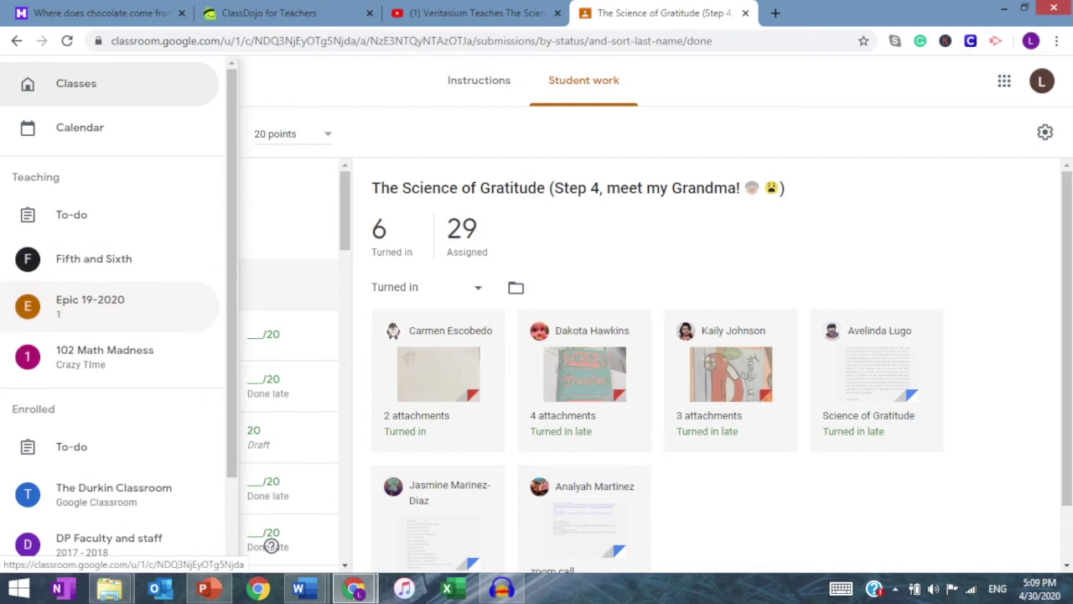
click(126, 305)
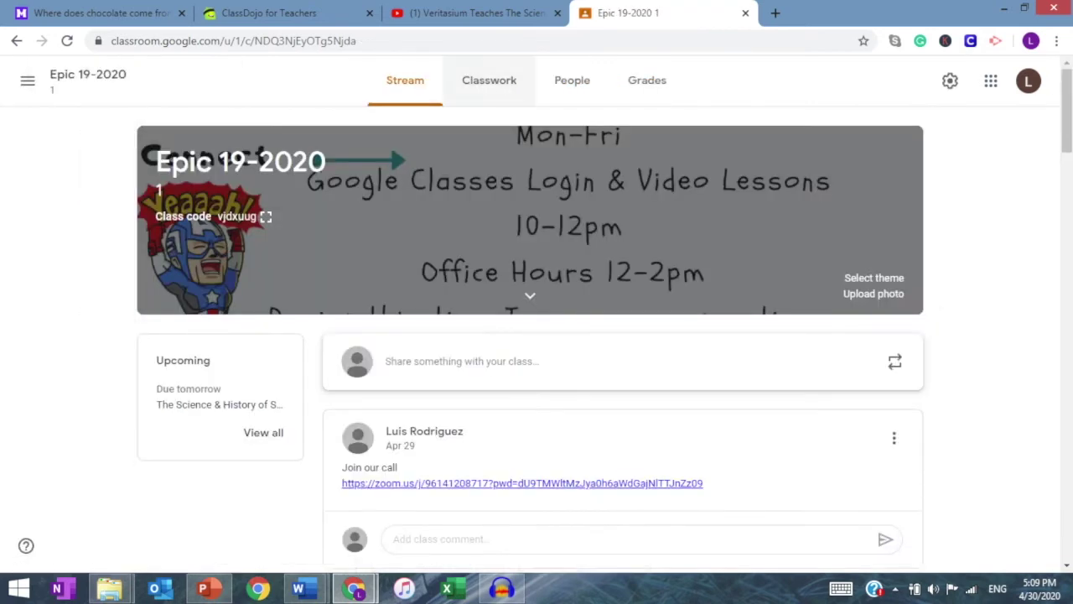
click(489, 80)
scroll(529, 306, down, 7)
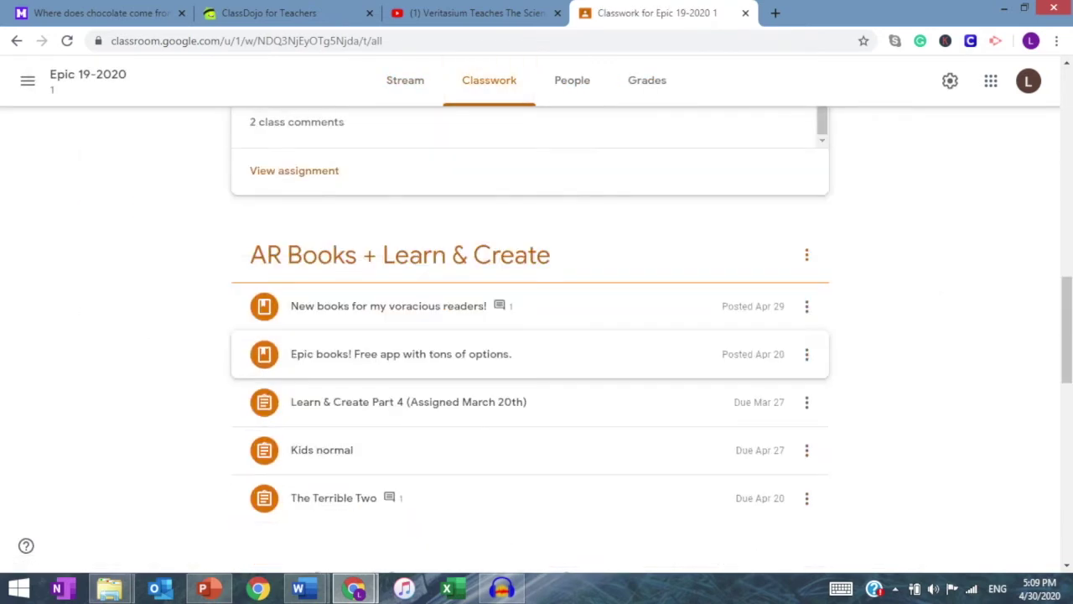
Step: Copy the link to the 'New books for my voracious readers!' post, then go to ClassDojo
click(388, 305)
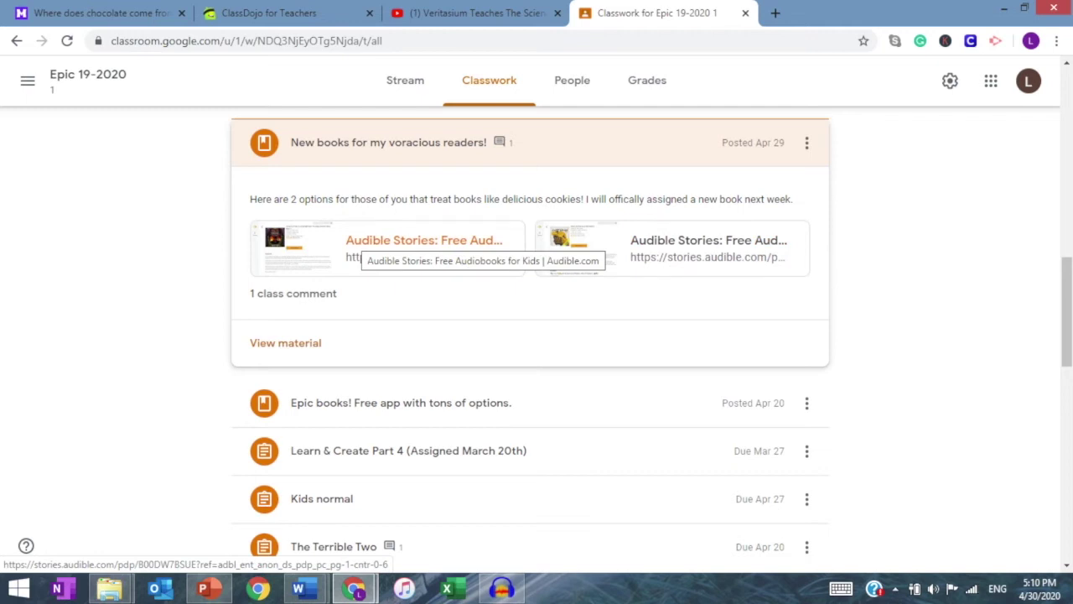
scroll(378, 248, down, 2)
scroll(377, 247, up, 2)
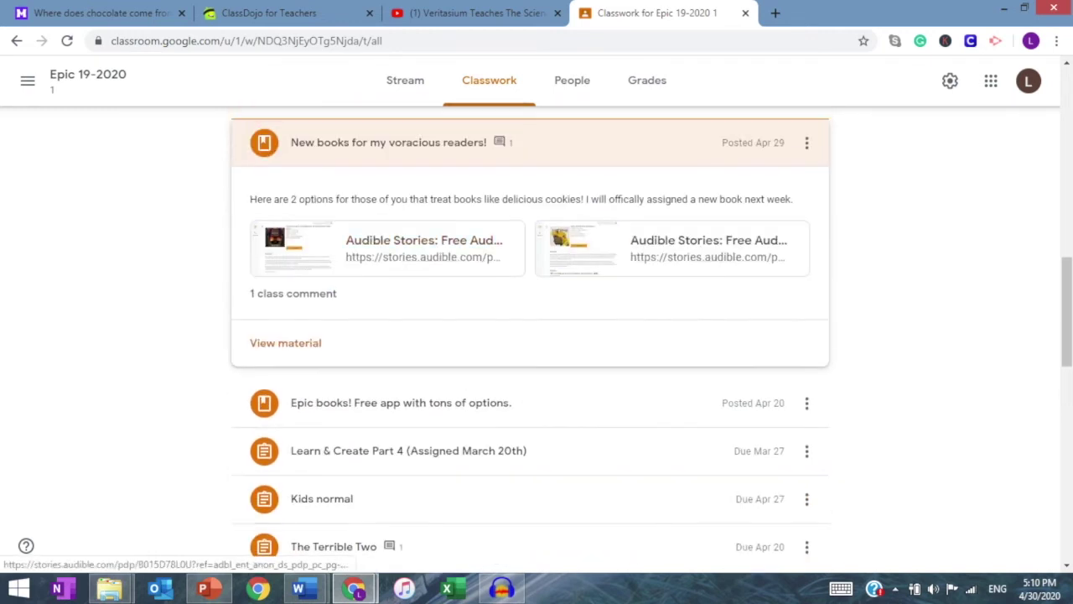
click(807, 143)
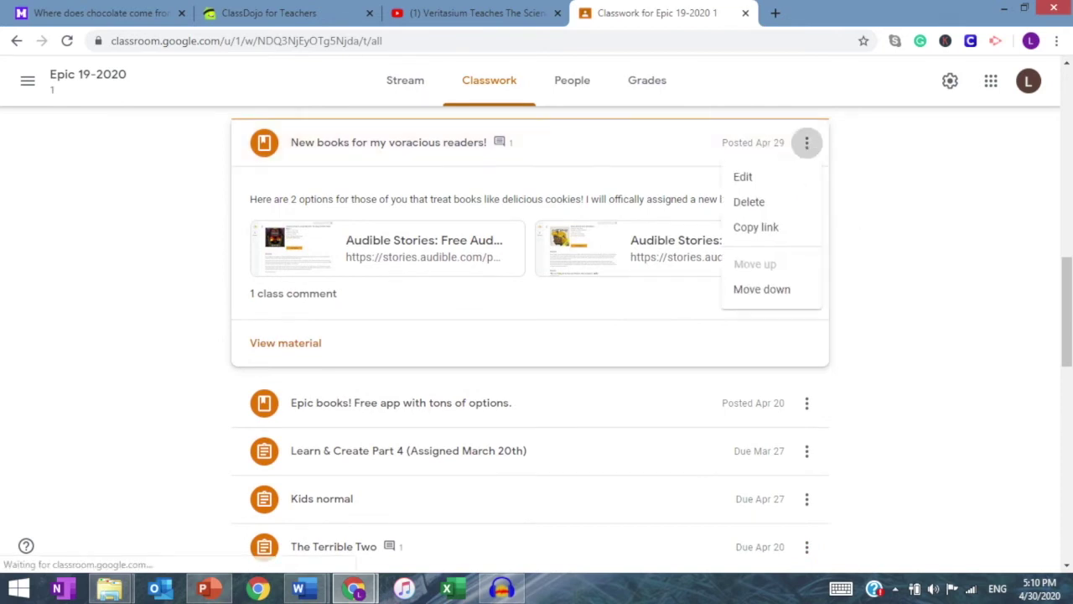
click(759, 225)
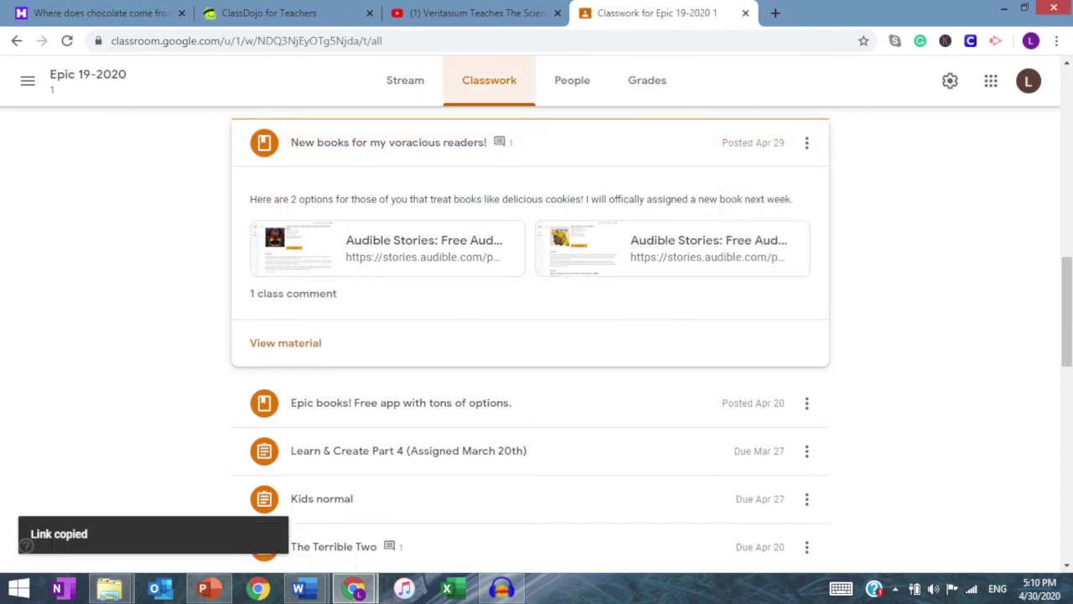
click(268, 13)
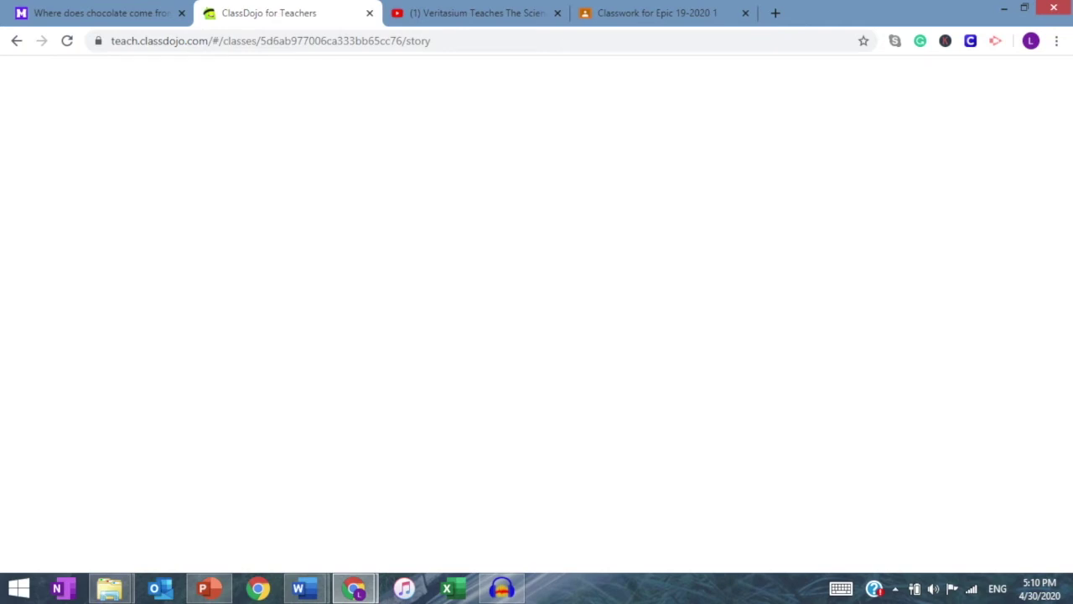
Step: Paste the Classroom link into ClassDojo's All parents message, then delete it unsent
click(67, 40)
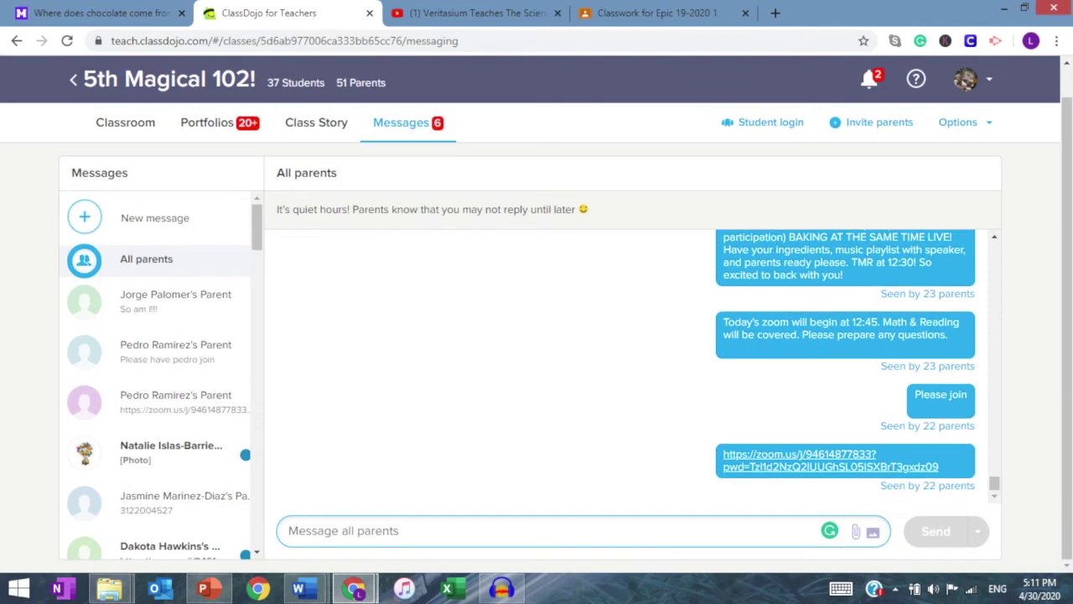
click(155, 217)
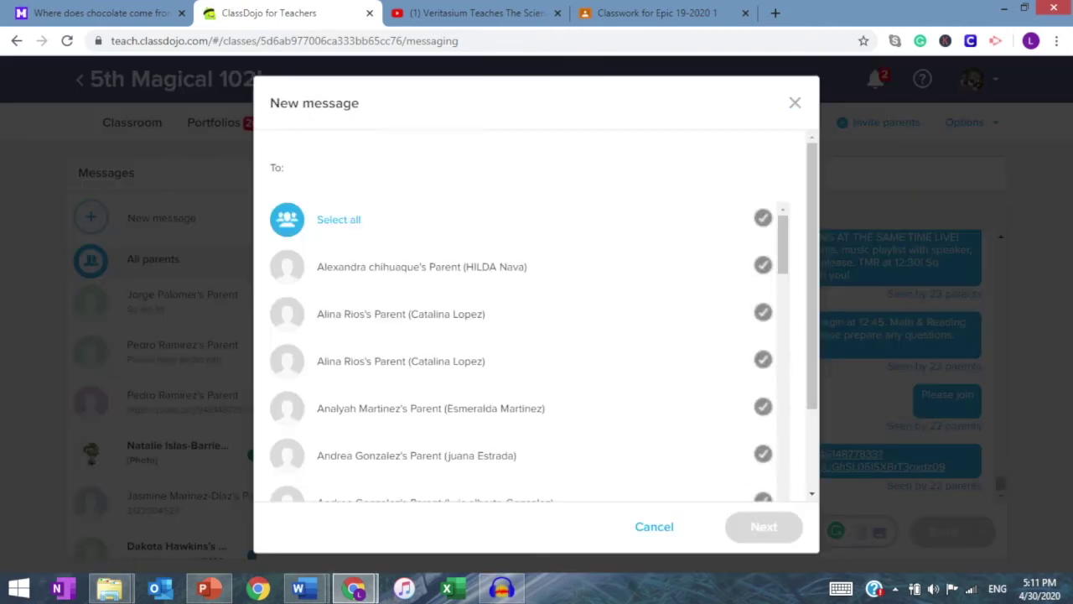
scroll(520, 344, down, 12)
scroll(519, 344, up, 6)
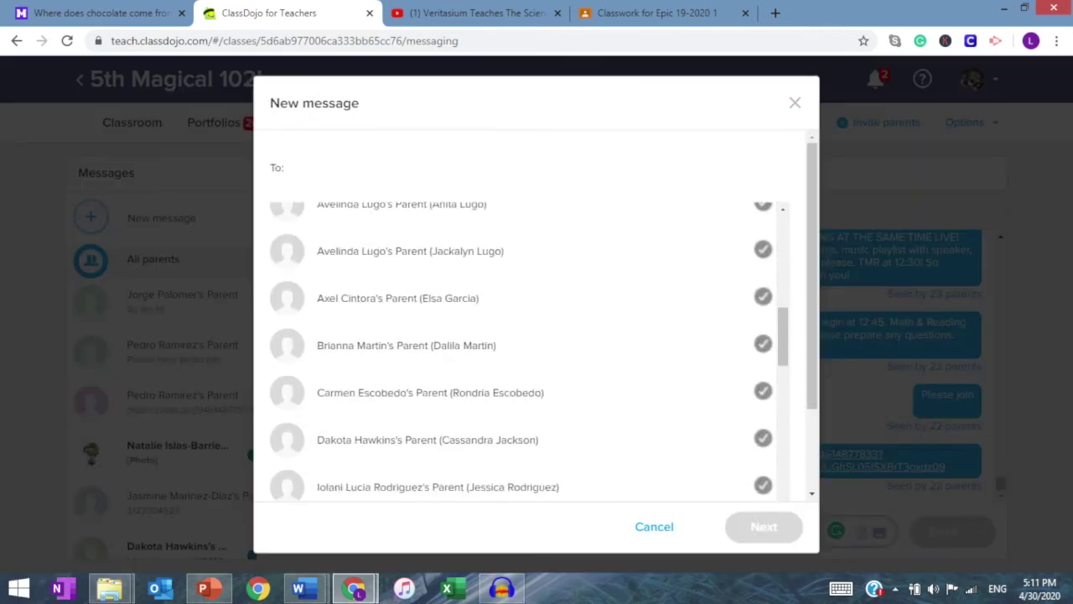
click(654, 527)
click(545, 530)
key(ctrl+v)
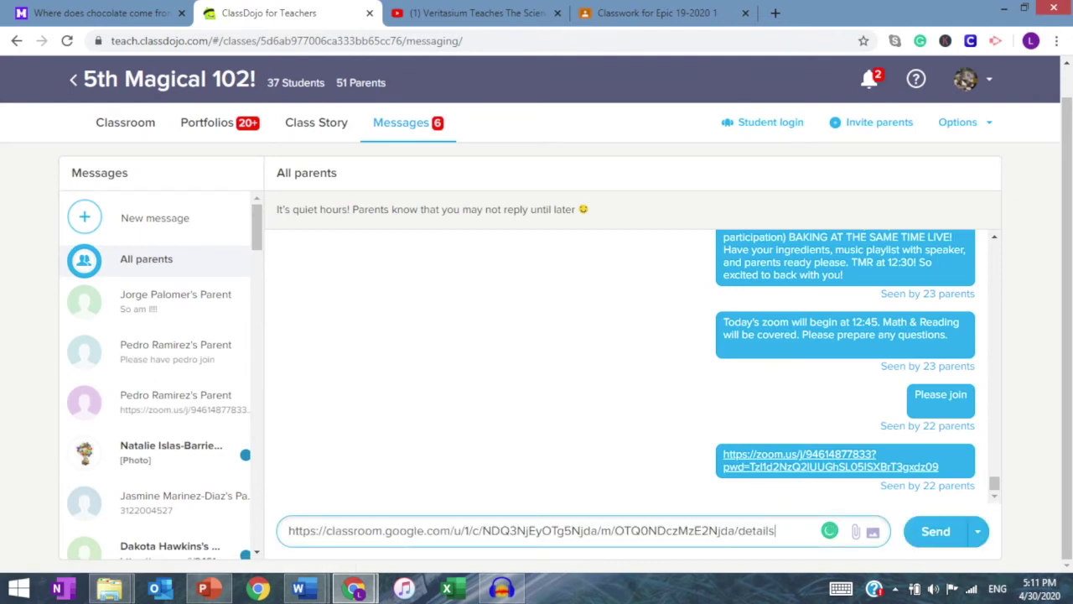
key(ctrl+a)
key(BackSpace)
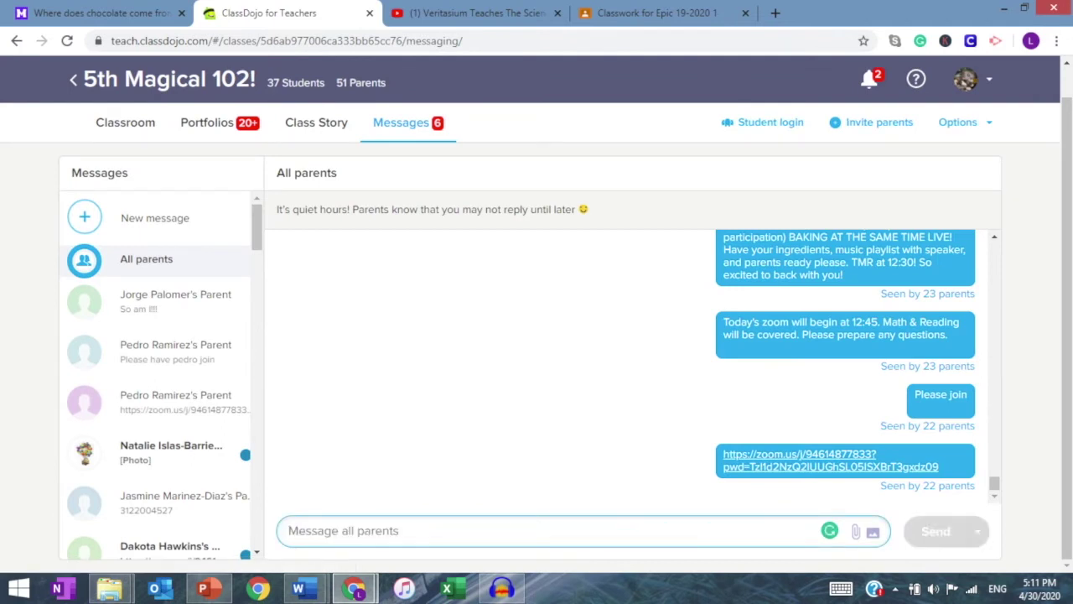
Step: Return to the Epic 19-2020 Classwork page and show the Classroom class list
click(704, 12)
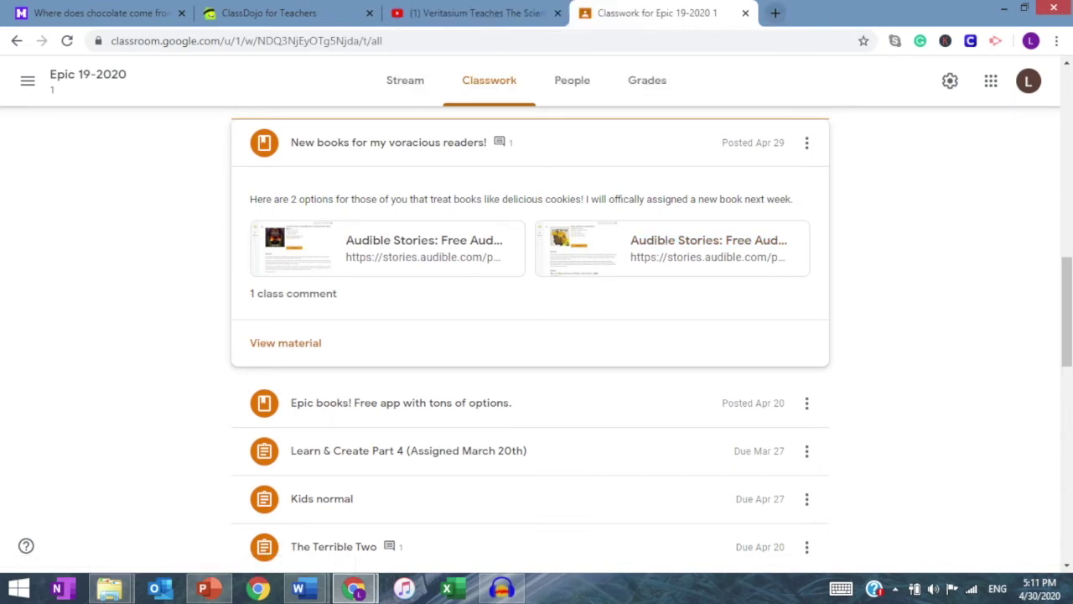
scroll(530, 335, up, 2)
click(28, 80)
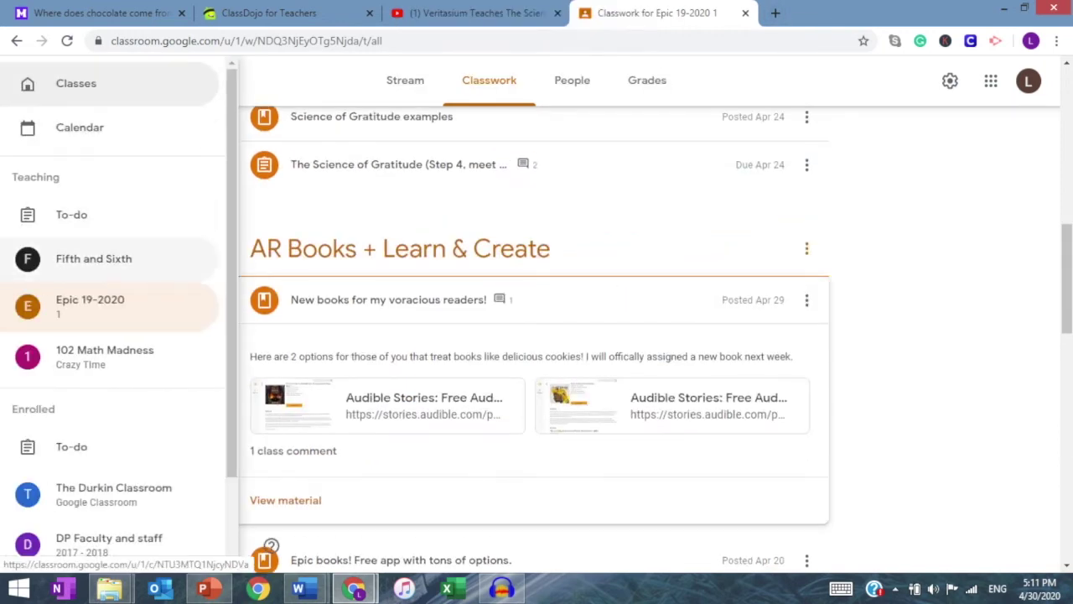
scroll(109, 352, down, 1)
scroll(109, 343, up, 3)
scroll(109, 344, down, 2)
scroll(109, 311, up, 3)
scroll(271, 546, up, 3)
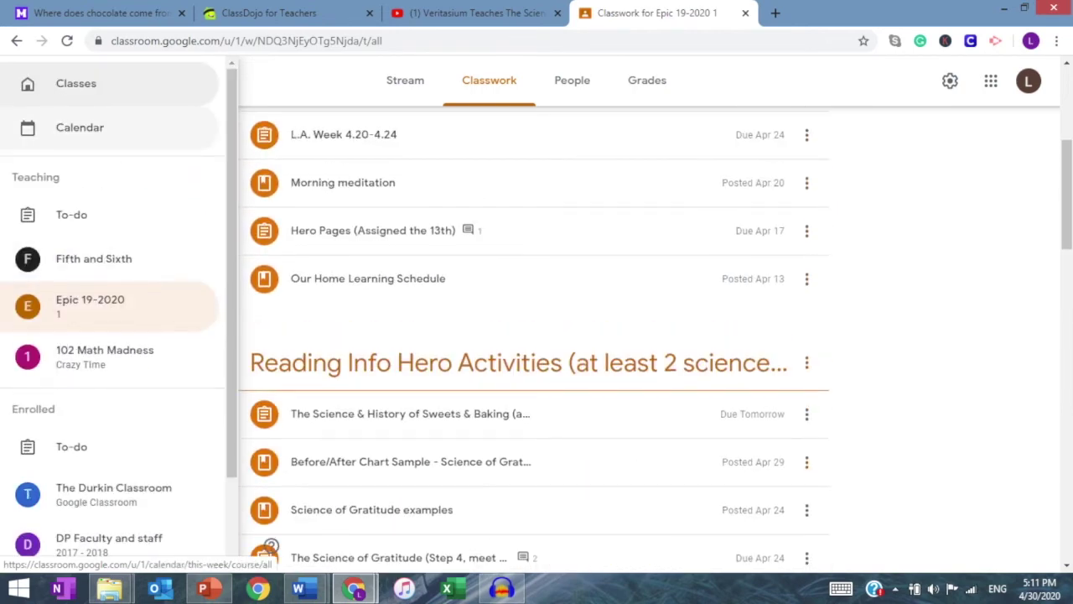
Step: Search 'goguardian' in a new tab and open the official GoGuardian website
click(271, 546)
key(ctrl+t)
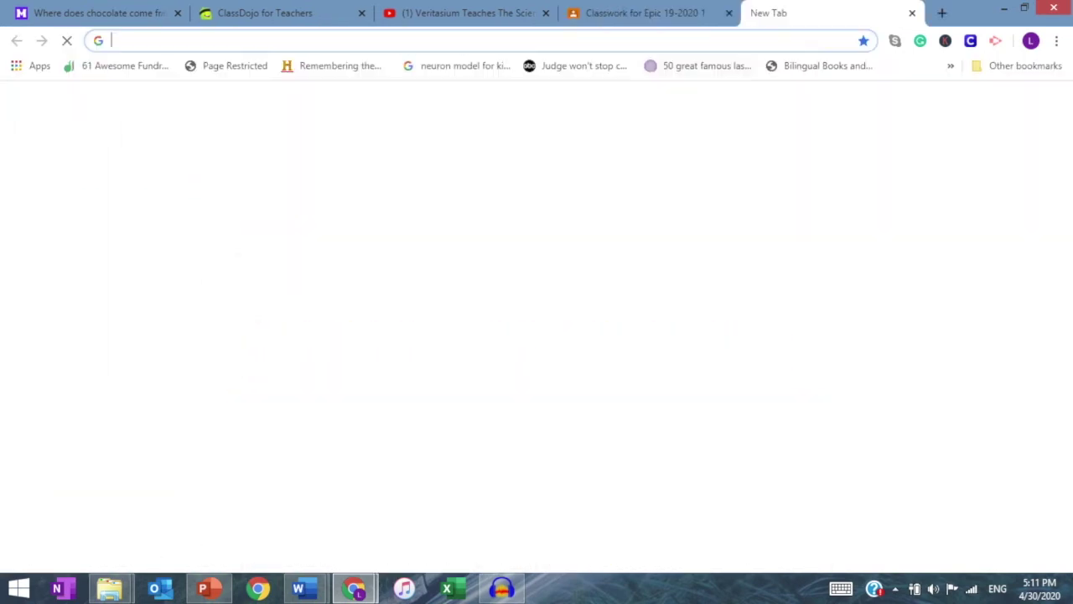
text(go)
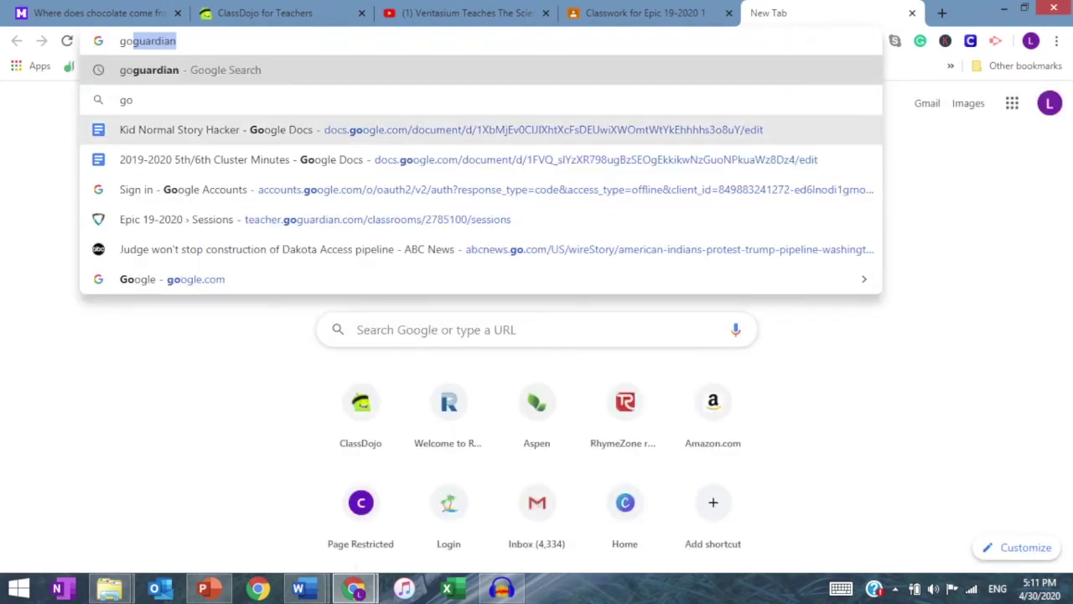
key(BackSpace)
key(Return)
key(ctrl+l)
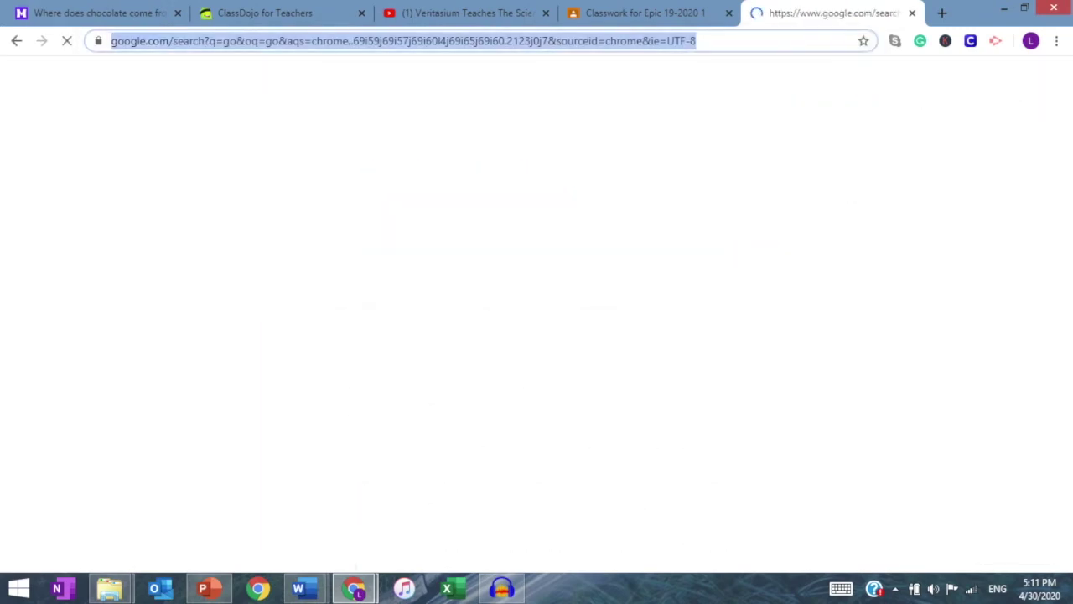
text(go)
key(Down)
key(Return)
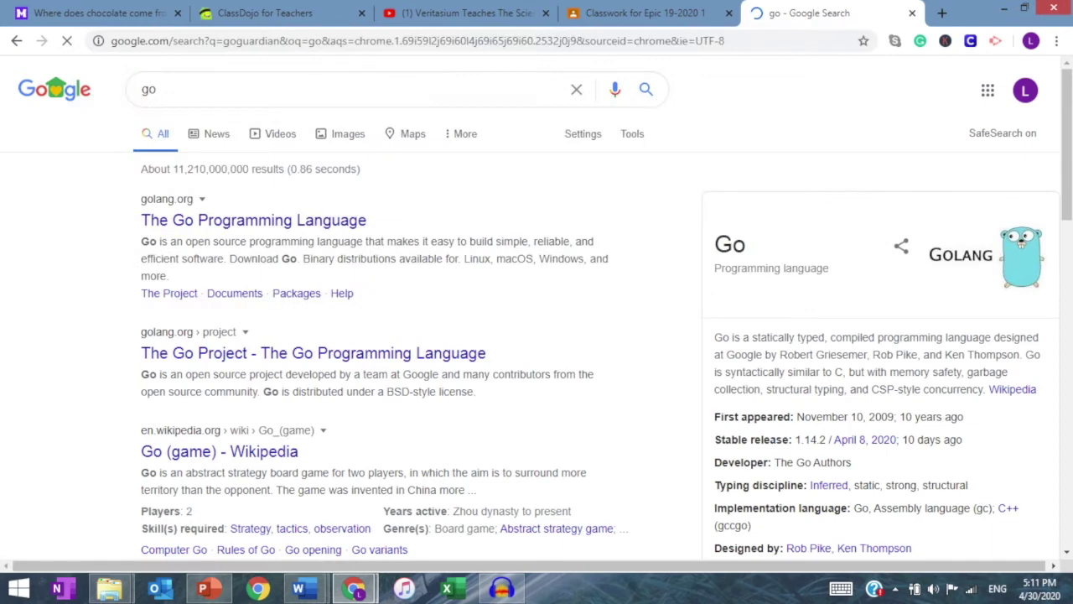
click(252, 474)
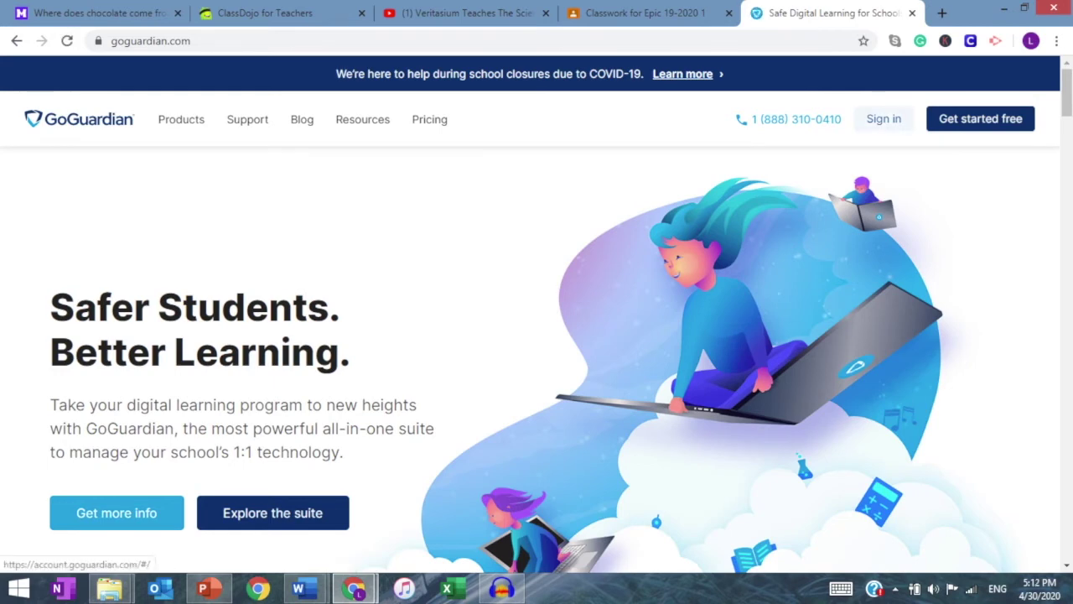
Step: Sign out of the current GoGuardian account
click(883, 118)
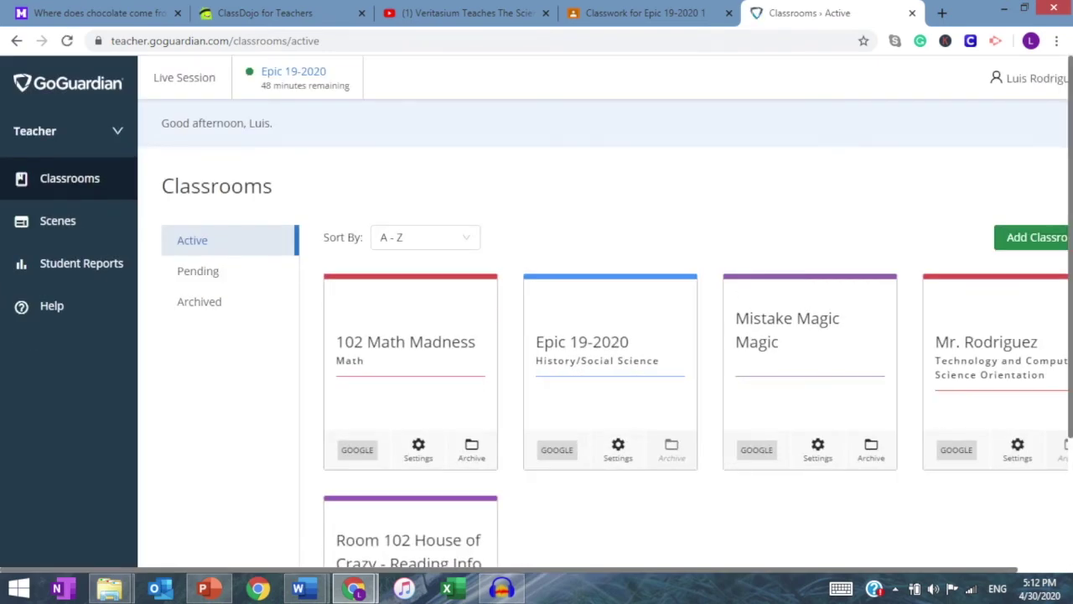
click(1031, 78)
click(1018, 136)
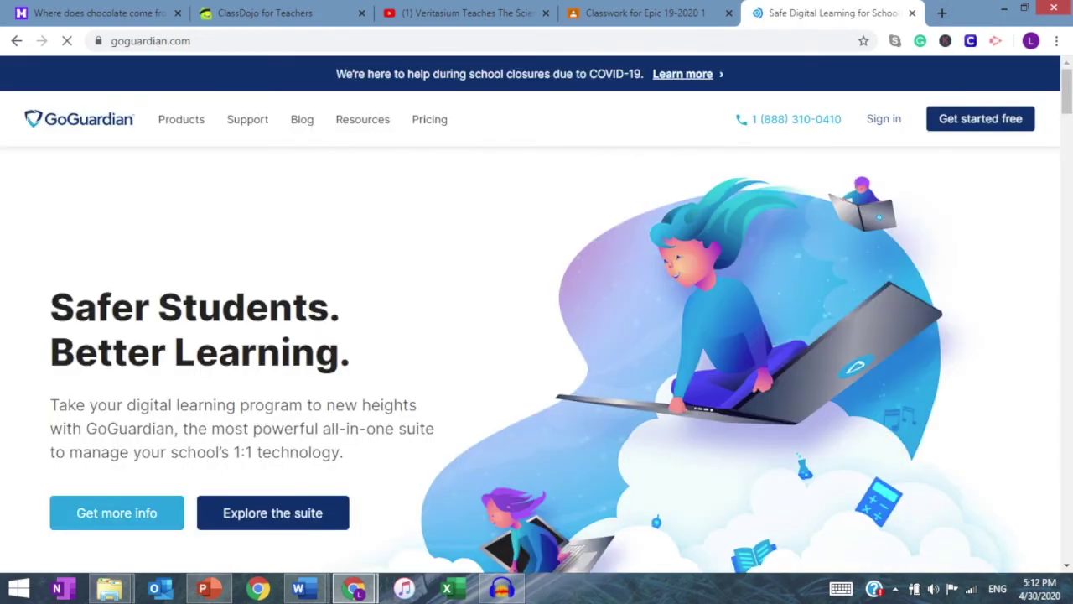
Step: Log back into GoGuardian with the teacher's Google account, then return to Classroom
click(883, 119)
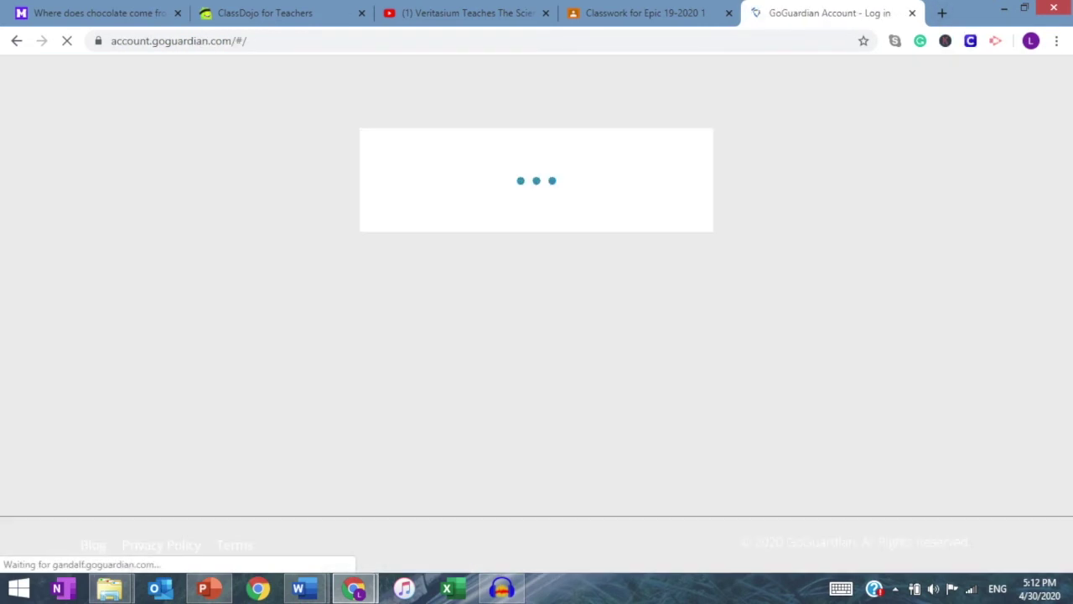
scroll(536, 296, down, 3)
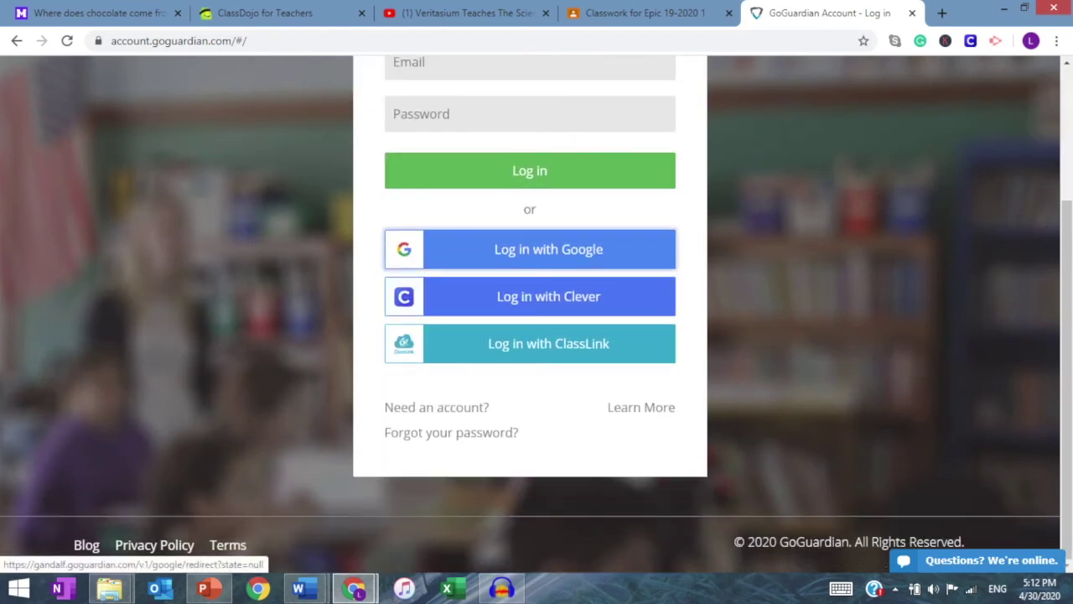
click(537, 249)
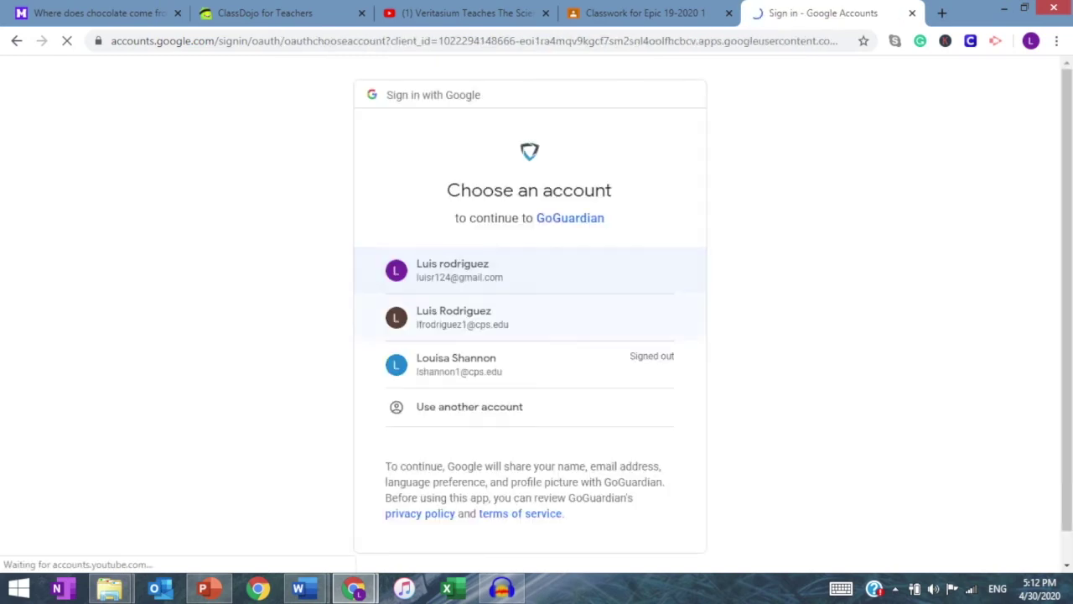
click(453, 270)
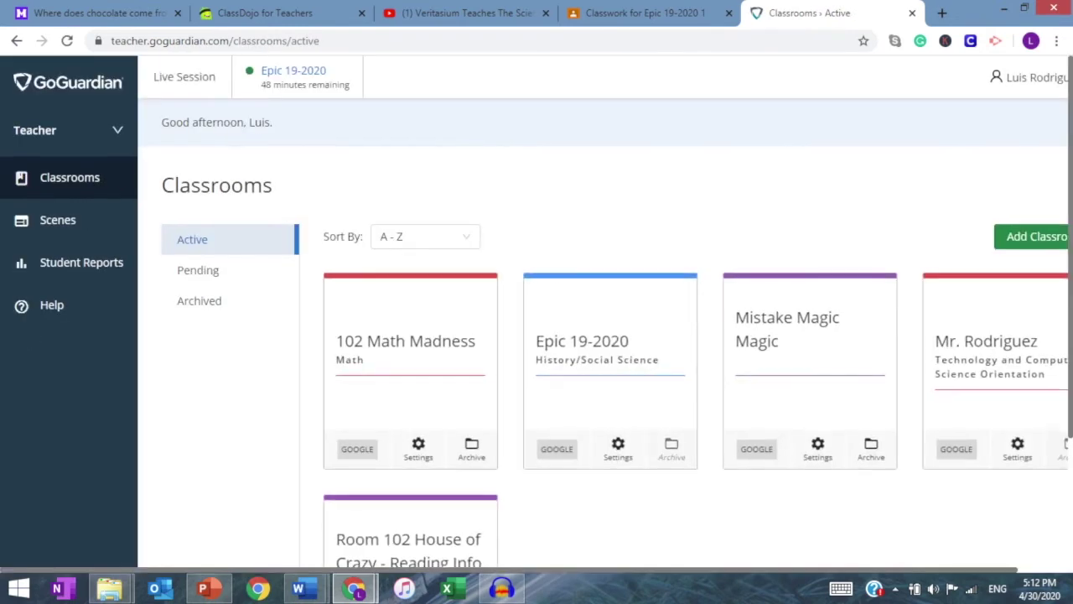
scroll(411, 378, down, 3)
scroll(411, 378, up, 3)
scroll(411, 377, down, 3)
scroll(603, 319, up, 1)
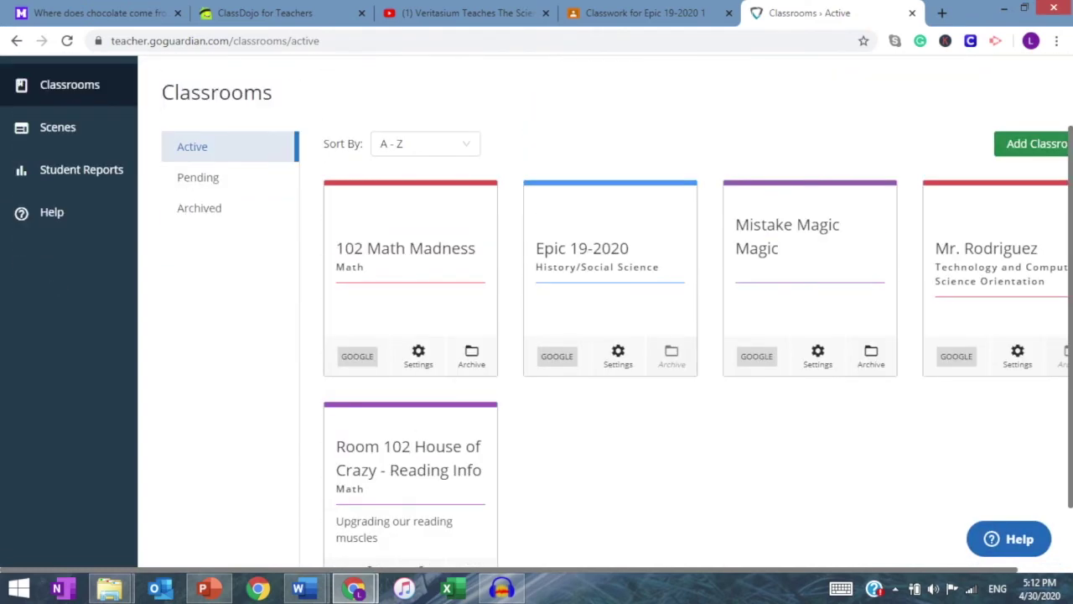
scroll(536, 319, right, 1)
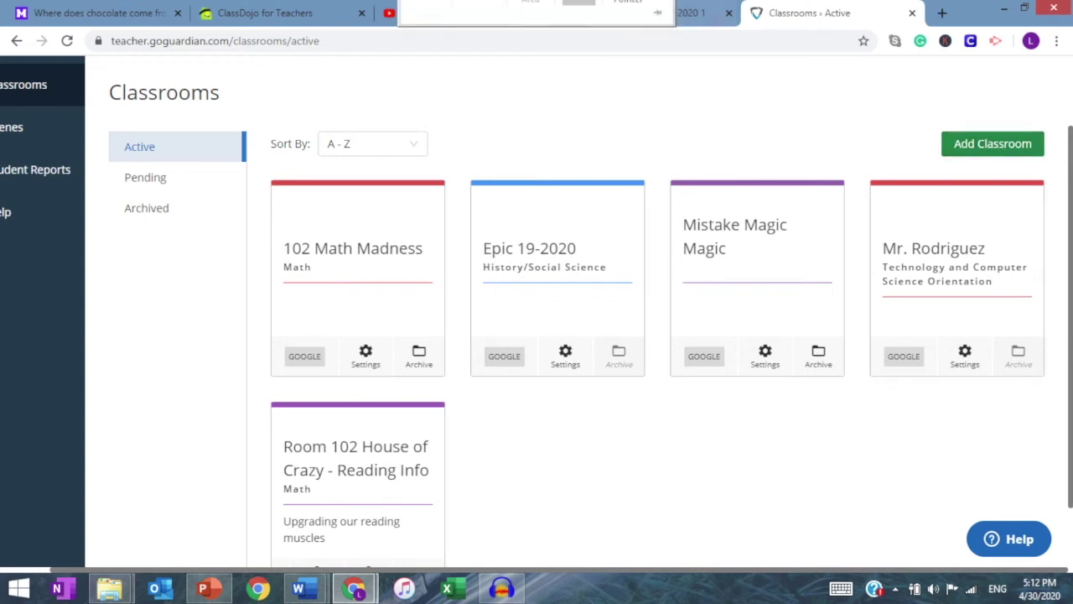
click(644, 13)
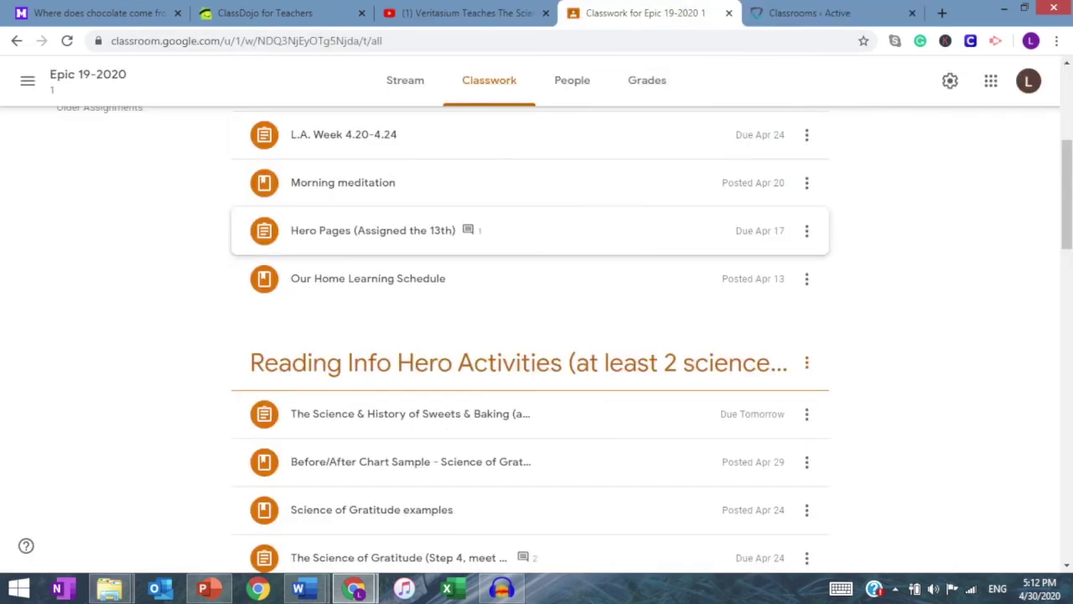
Step: Step back to the Epic 19-2020 classwork, then go to the Classes home page
scroll(537, 252, up, 4)
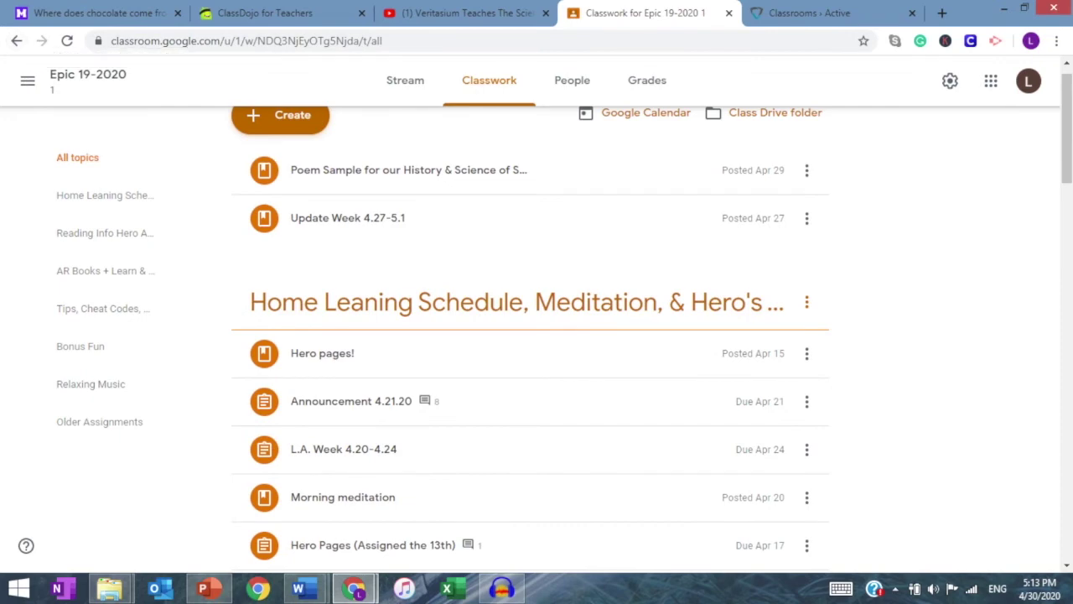
click(17, 40)
click(17, 41)
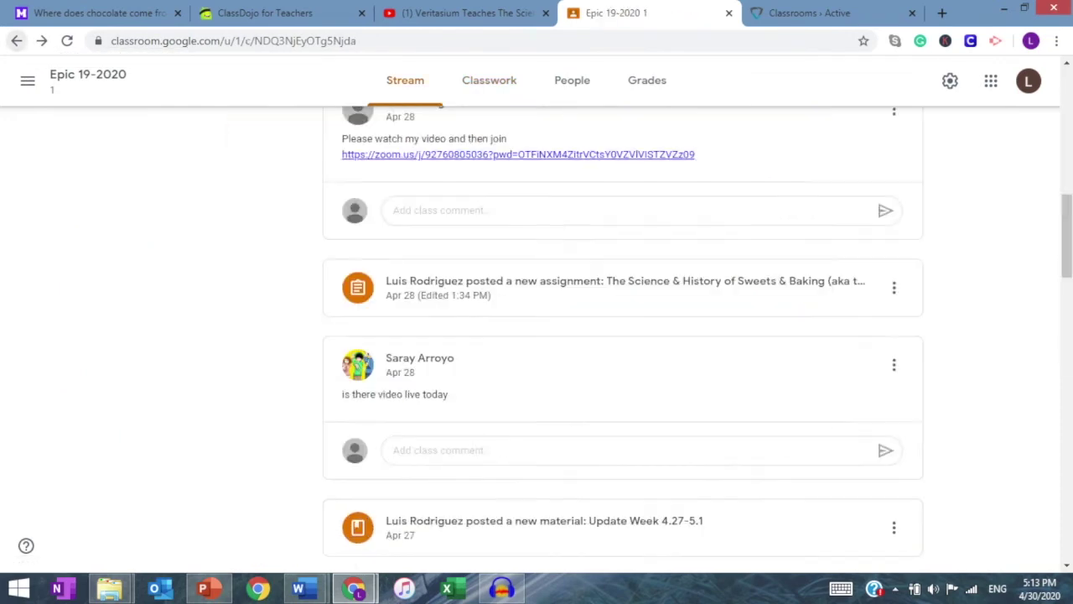
click(17, 40)
click(17, 40)
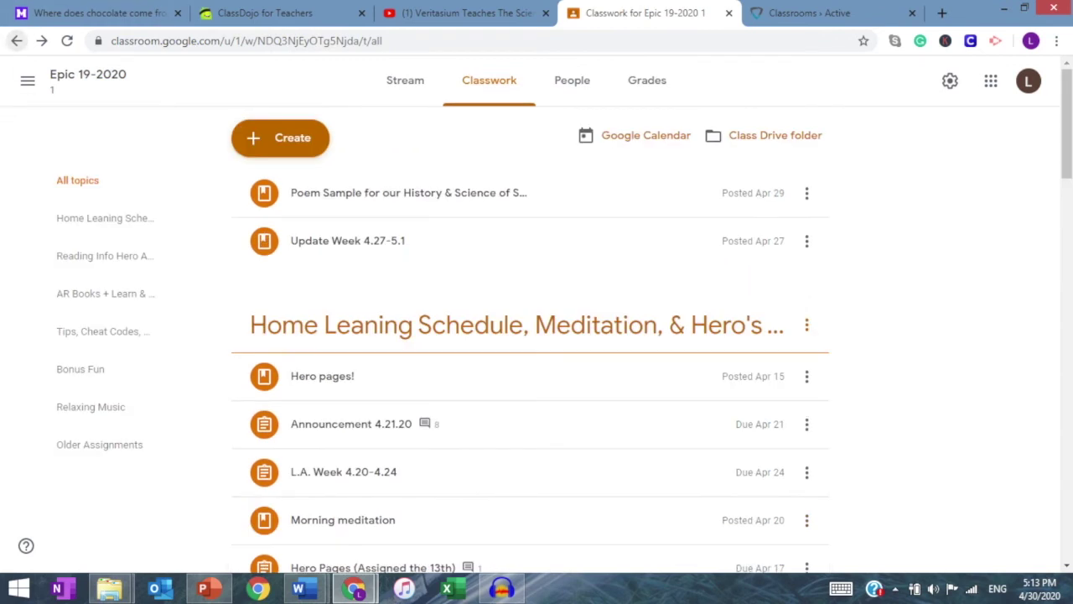
click(28, 81)
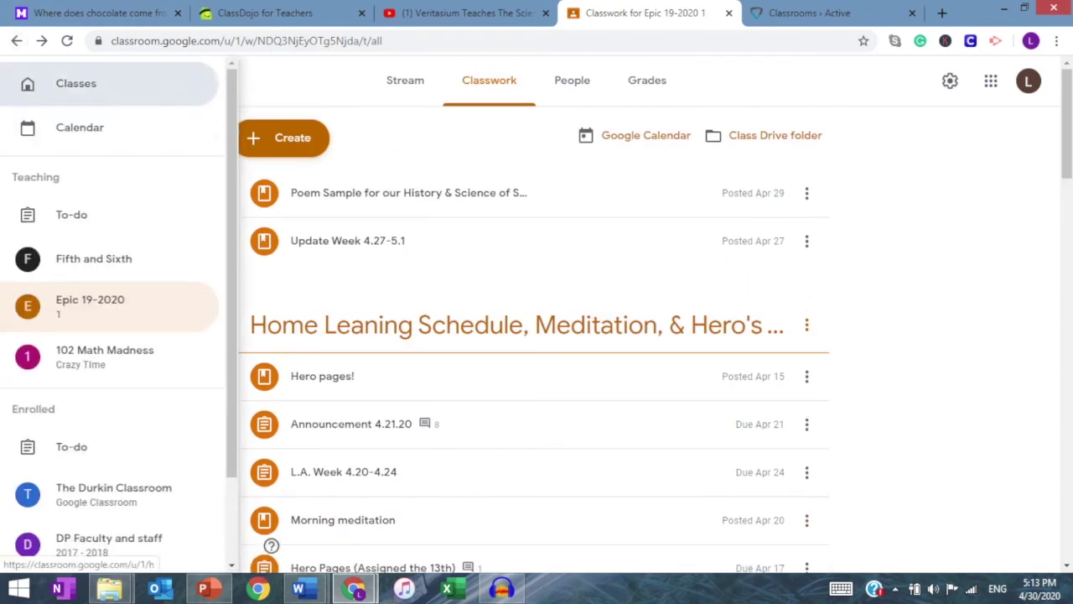
click(38, 81)
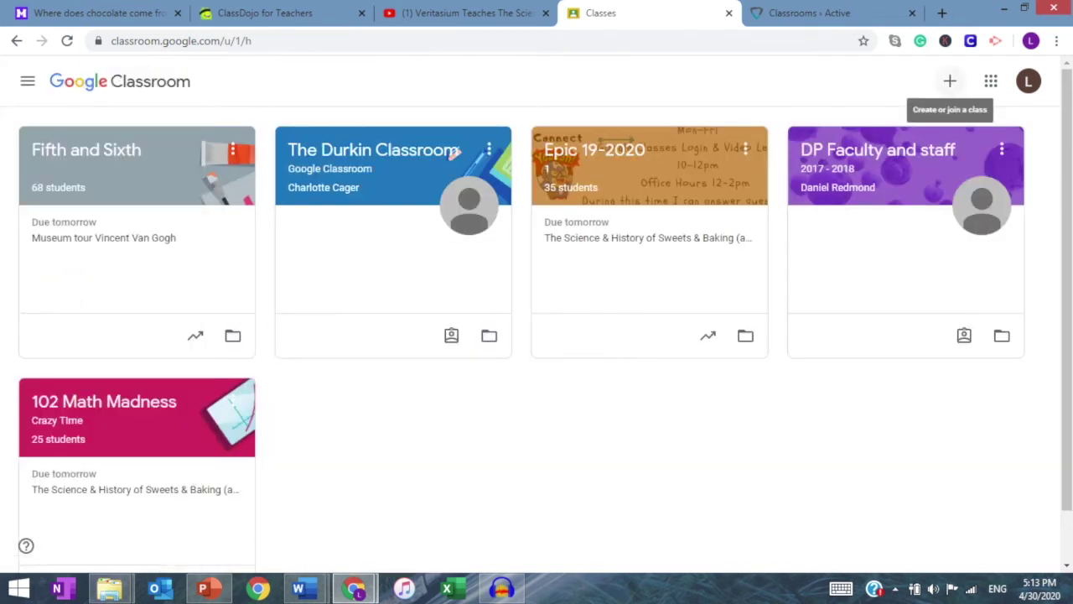
Step: Cancel a Join class attempt and reopen the join-or-create class menu
click(950, 80)
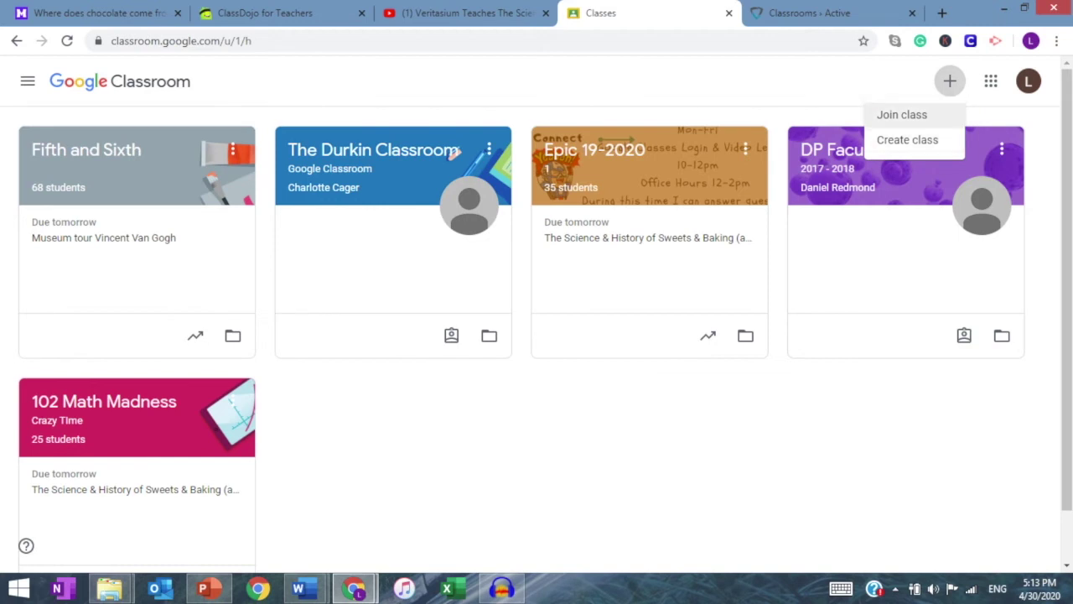
click(902, 114)
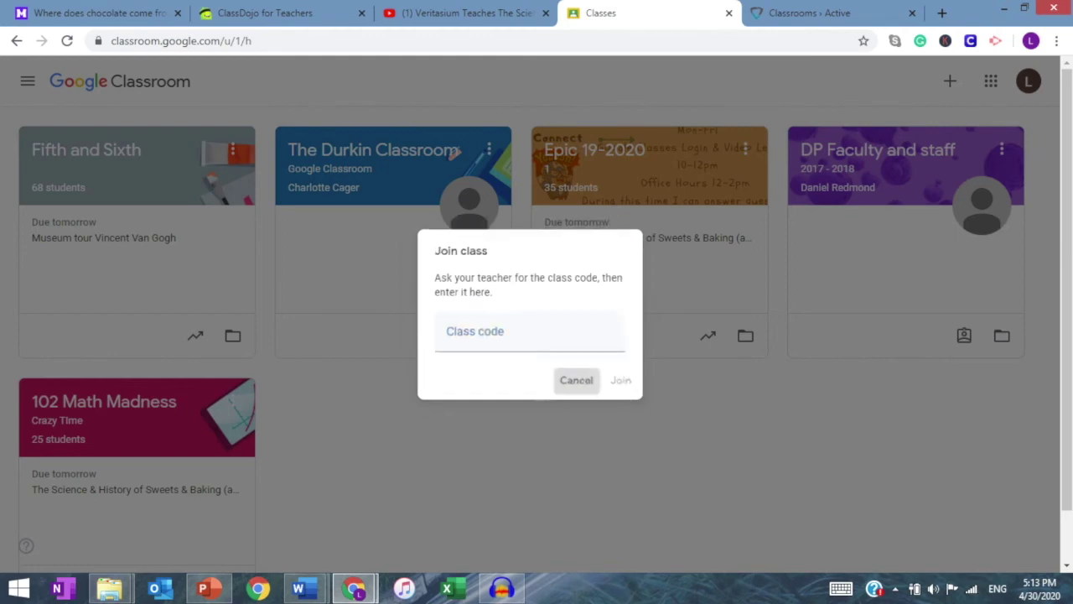
click(579, 386)
click(950, 81)
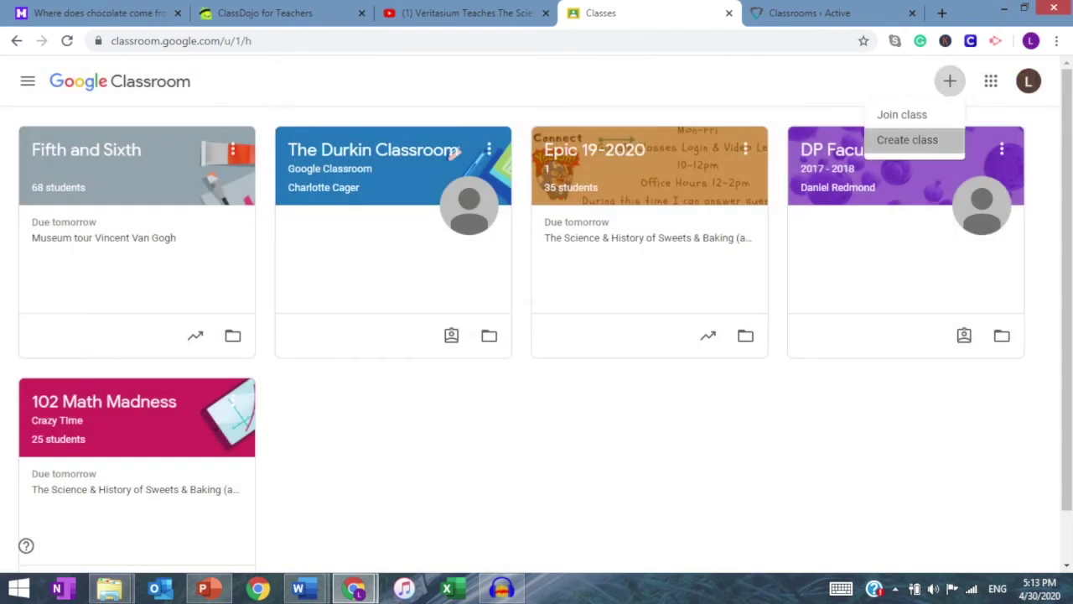
Step: Start a new class named 'Crazy Story Time'
click(907, 140)
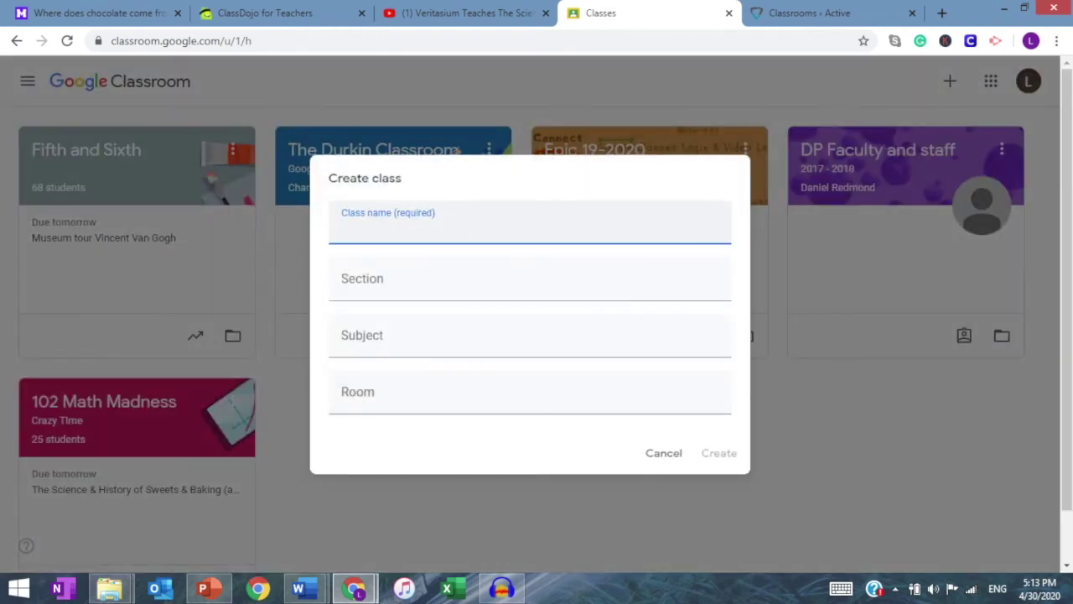
text(Crazy Reading Tim)
key(BackSpace)
key(BackSpace)
text(ime)
key(BackSpace)
key(BackSpace)
key(BackSpace)
key(BackSpace)
key(BackSpace)
key(BackSpace)
key(BackSpace)
key(BackSpace)
key(BackSpace)
key(BackSpace)
key(BackSpace)
key(BackSpace)
text(story)
key(BackSpace)
key(BackSpace)
key(BackSpace)
key(BackSpace)
key(BackSpace)
text(Story Time)
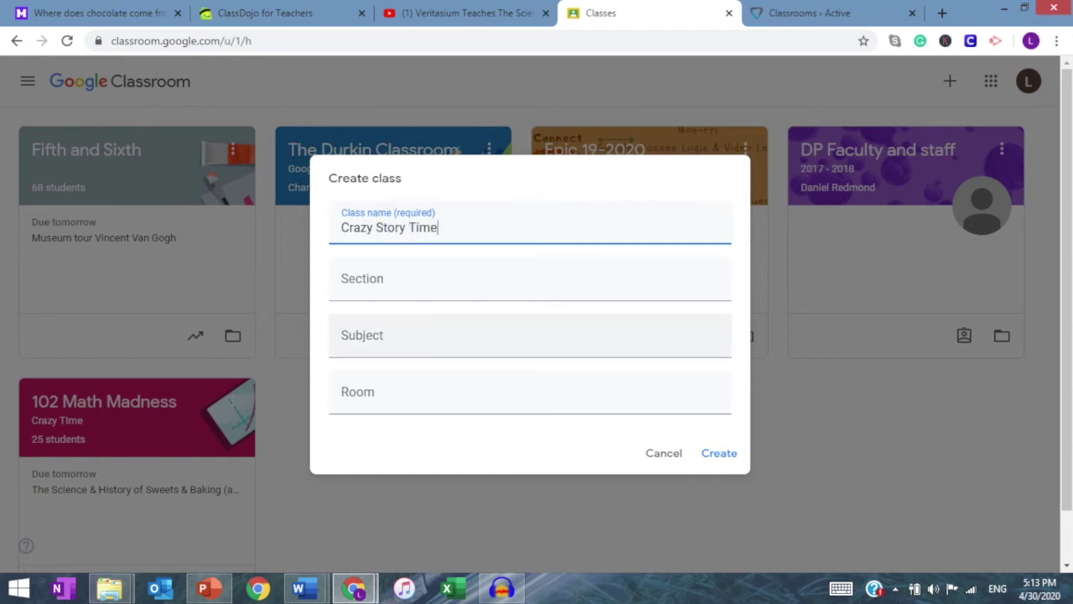
Step: Set the subject to Reading and the room to 102, then create the class
click(530, 336)
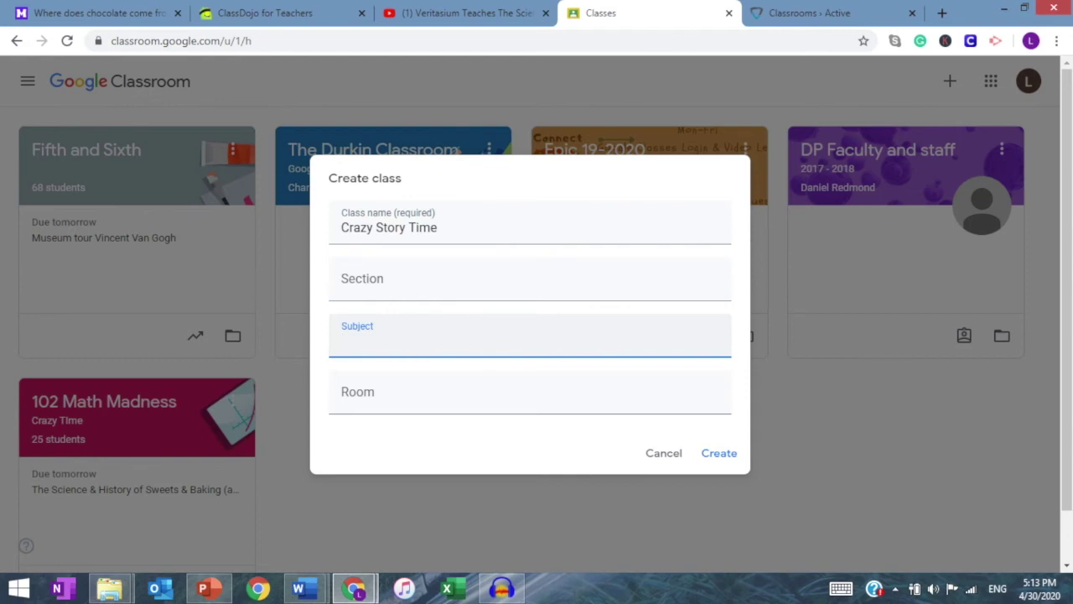
text(Lang)
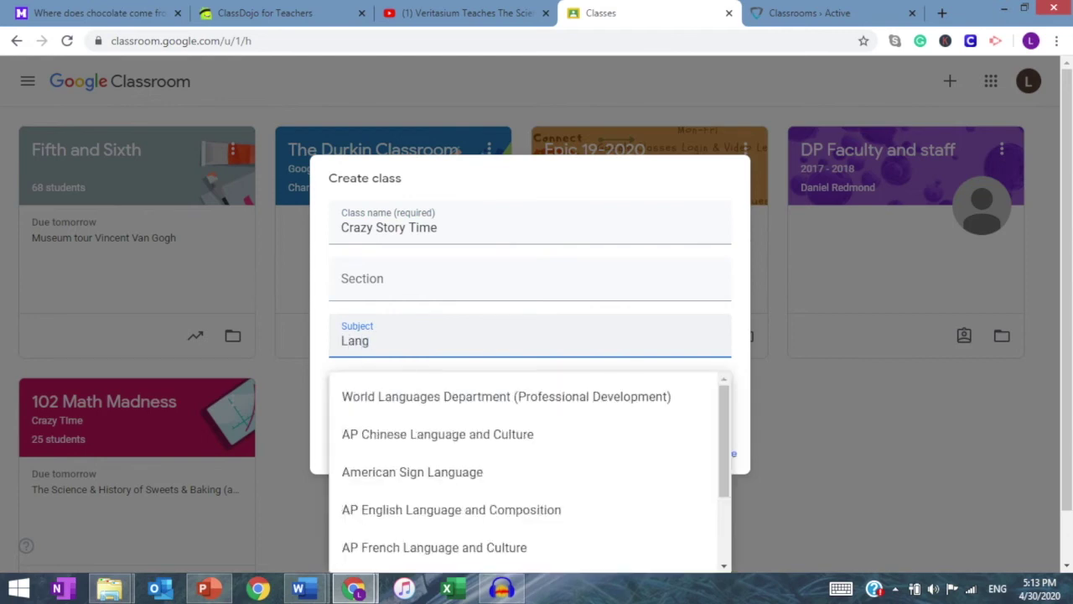
key(BackSpace)
key(BackSpace)
key(BackSpace)
key(BackSpace)
text(Readi)
key(BackSpace)
key(BackSpace)
key(BackSpace)
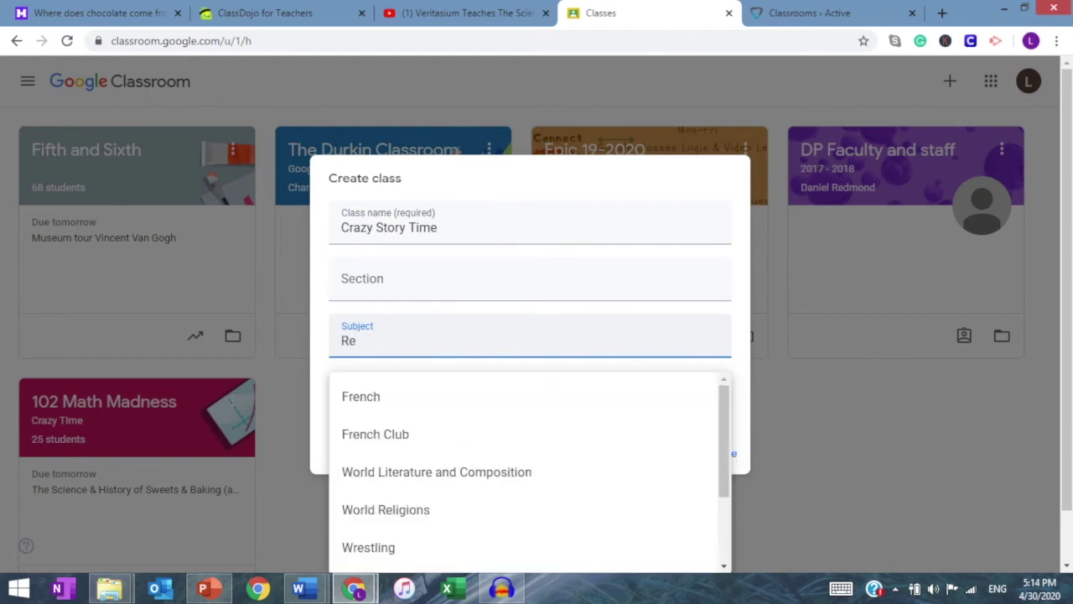
text(ding)
key(BackSpace)
key(BackSpace)
key(BackSpace)
key(BackSpace)
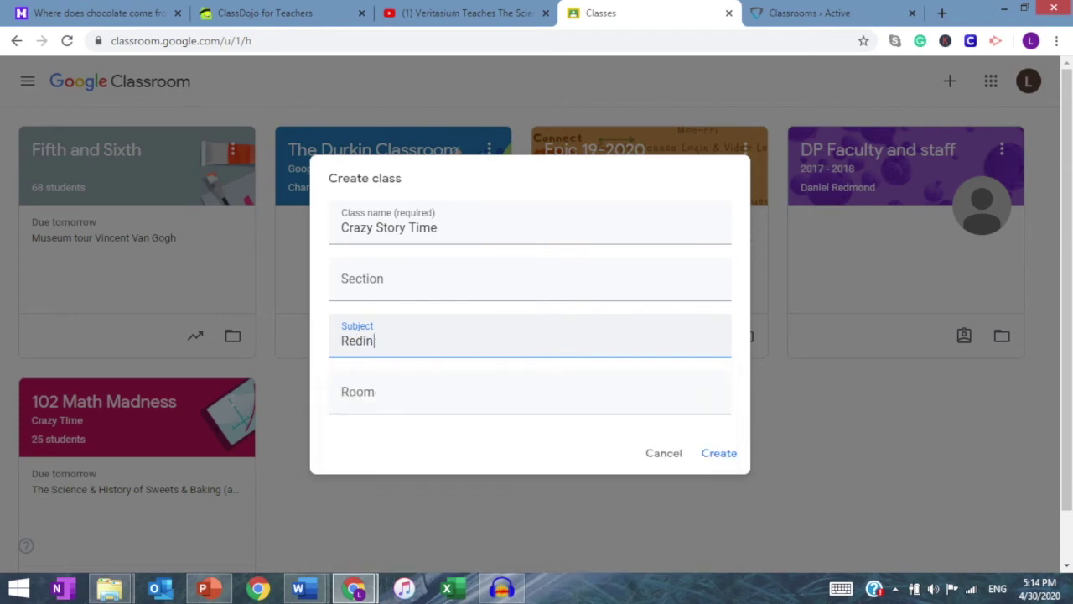
text(ad)
key(Down)
key(Return)
key(Tab)
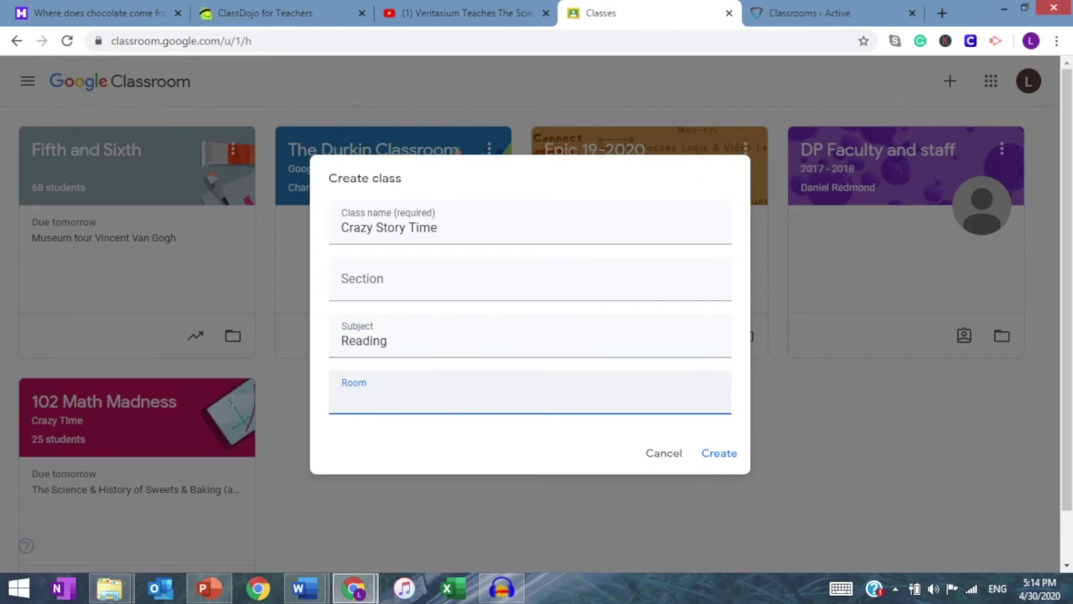
text(102)
key(Return)
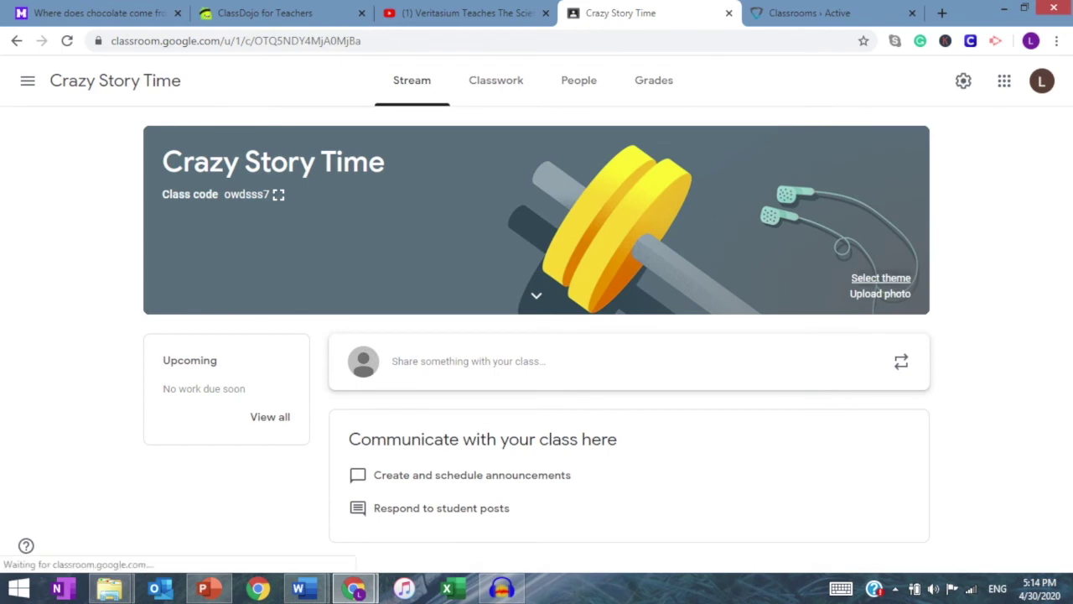
Step: Apply the orange book image as Crazy Story Time's class theme
click(881, 278)
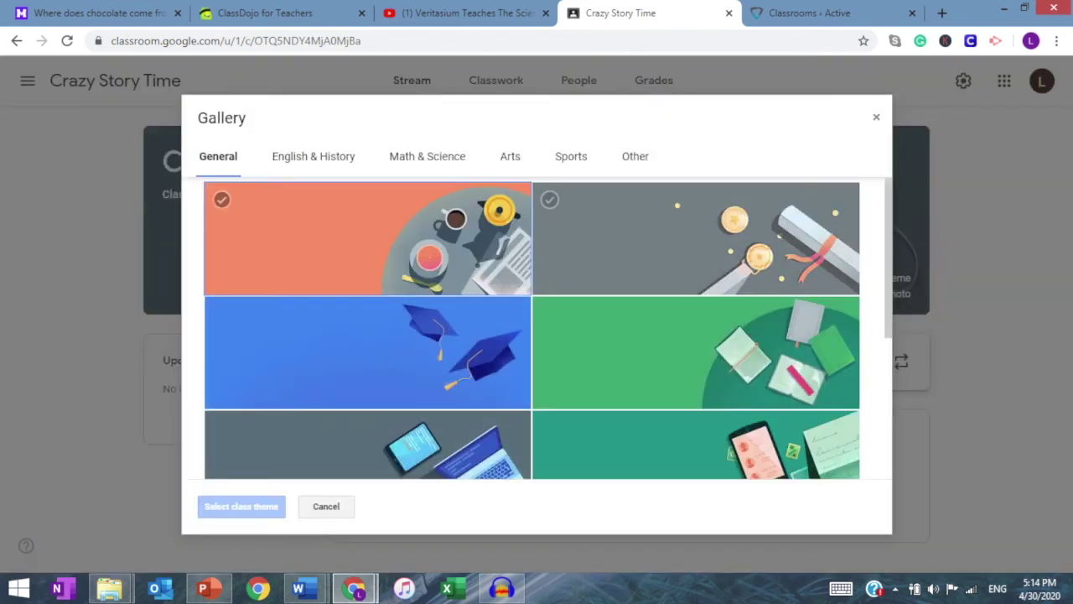
scroll(696, 360, down, 3)
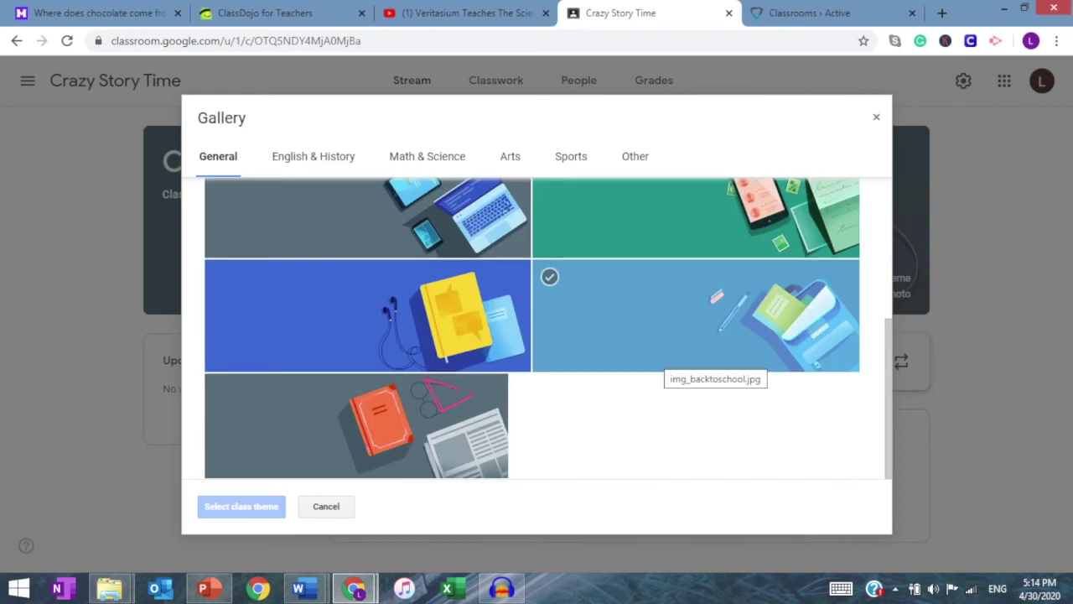
click(419, 423)
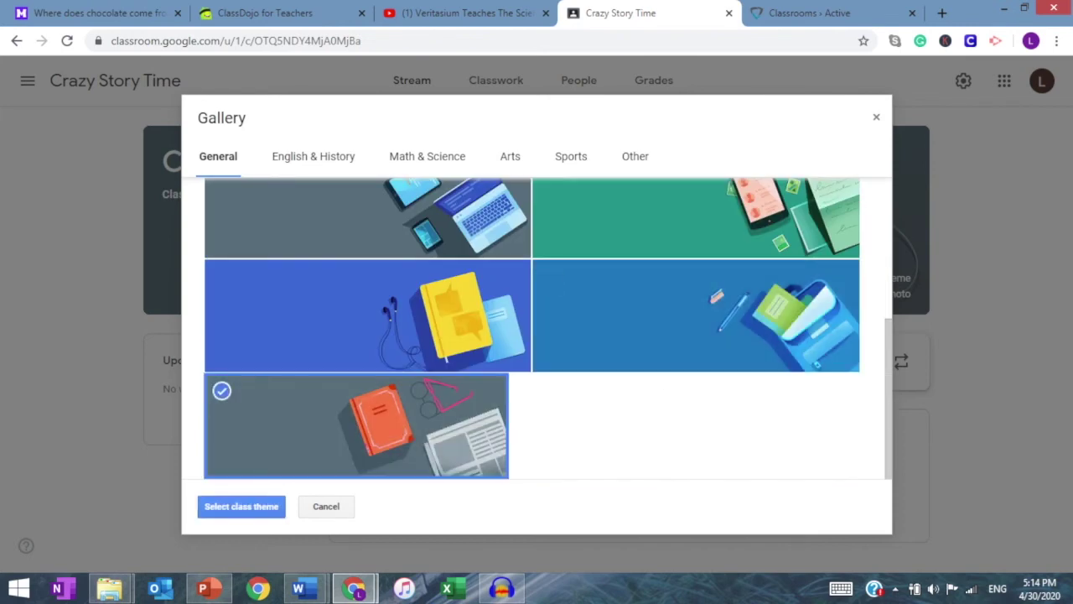
click(241, 506)
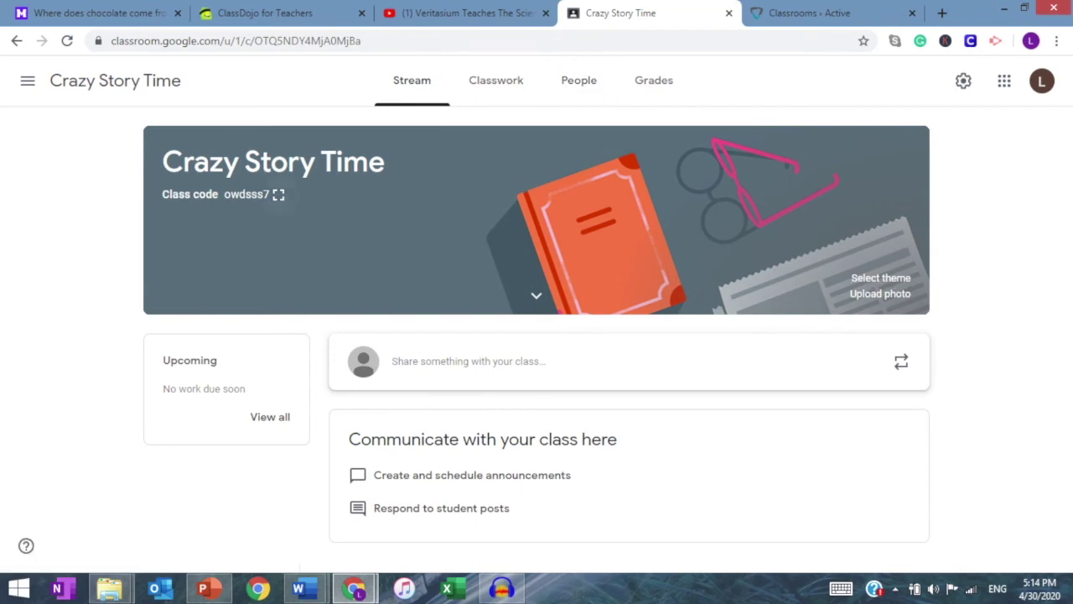
Step: Copy the enlarged class code, check the People page, and return to all classes
click(279, 194)
drag(738, 308, 336, 308)
key(ctrl+c)
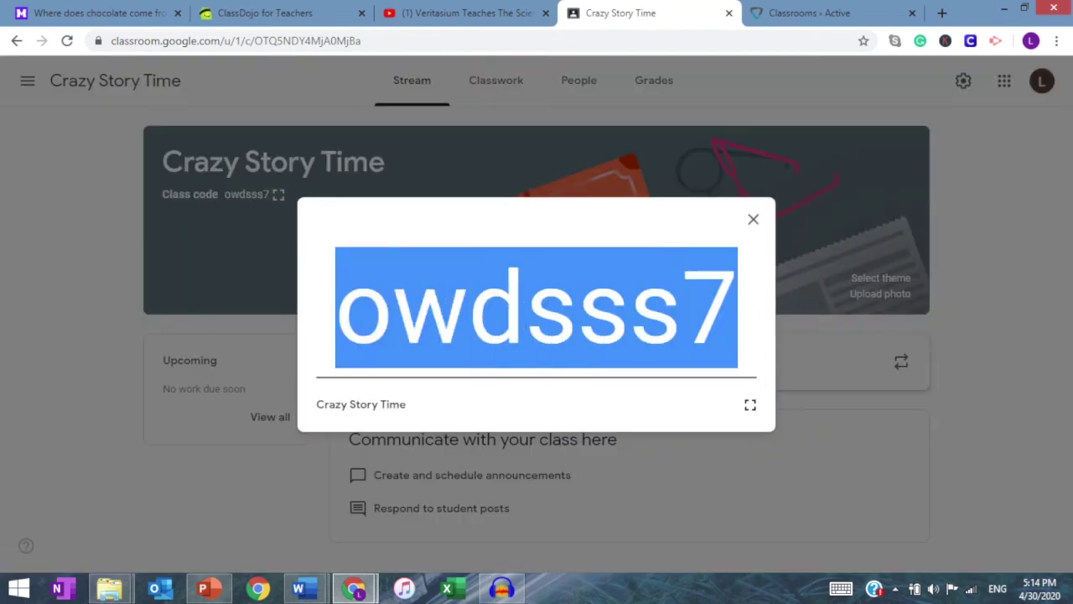
key(Escape)
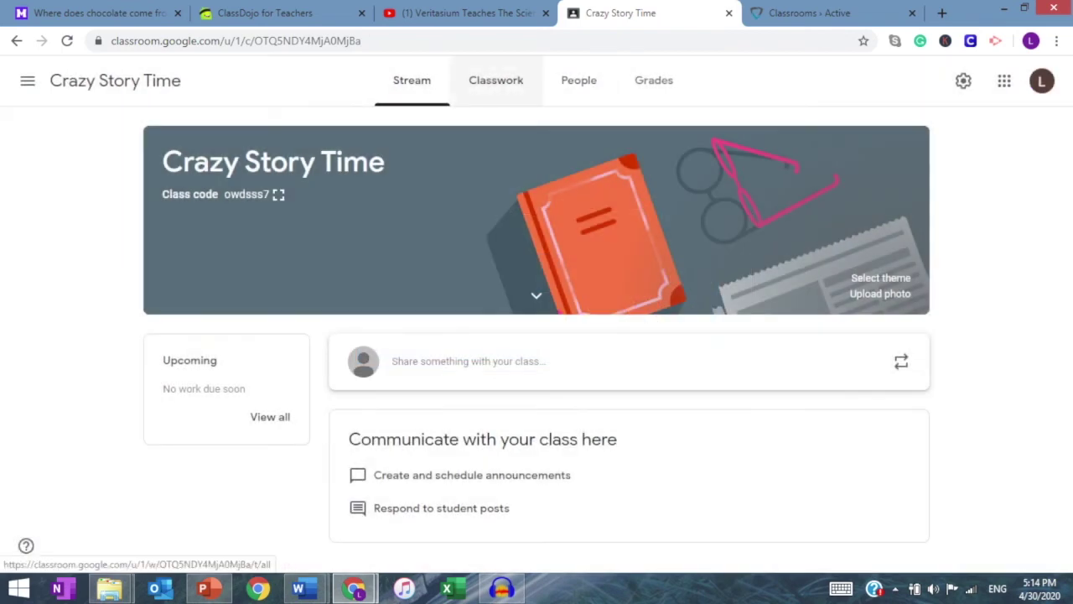
click(495, 79)
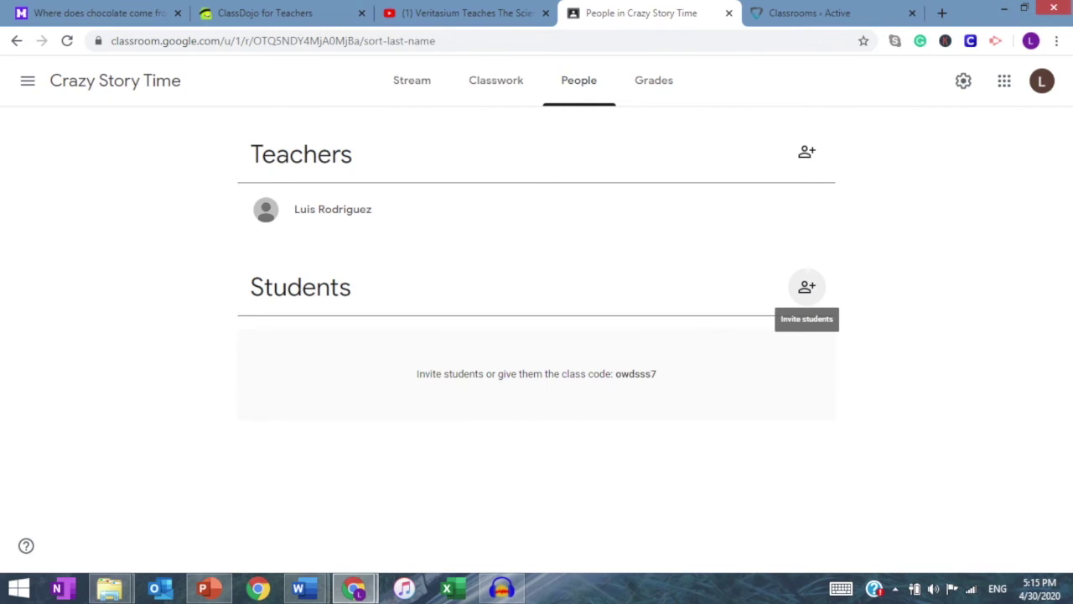
click(806, 287)
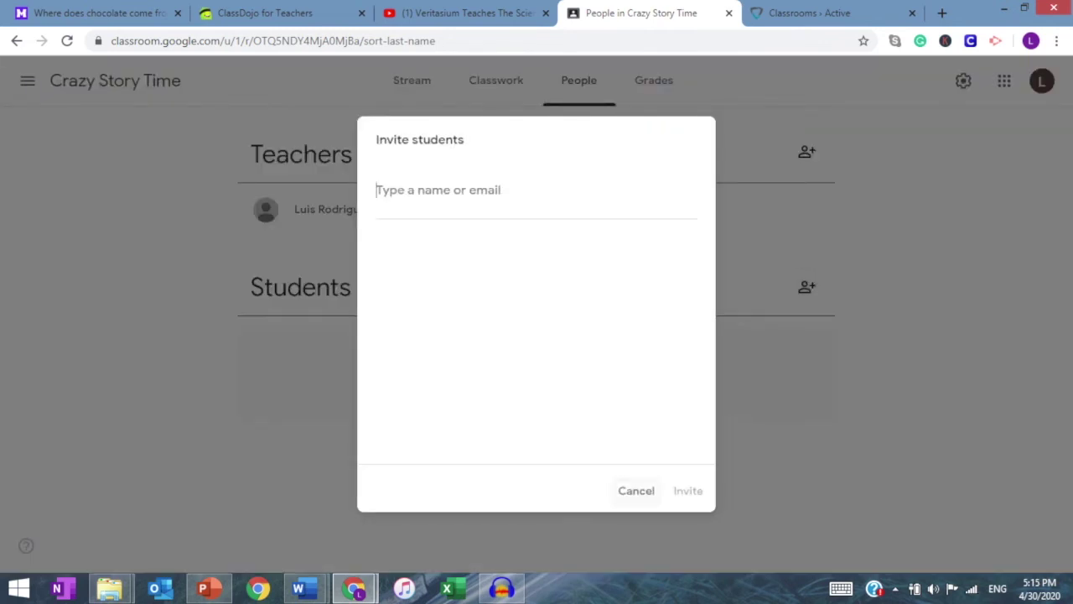
click(636, 490)
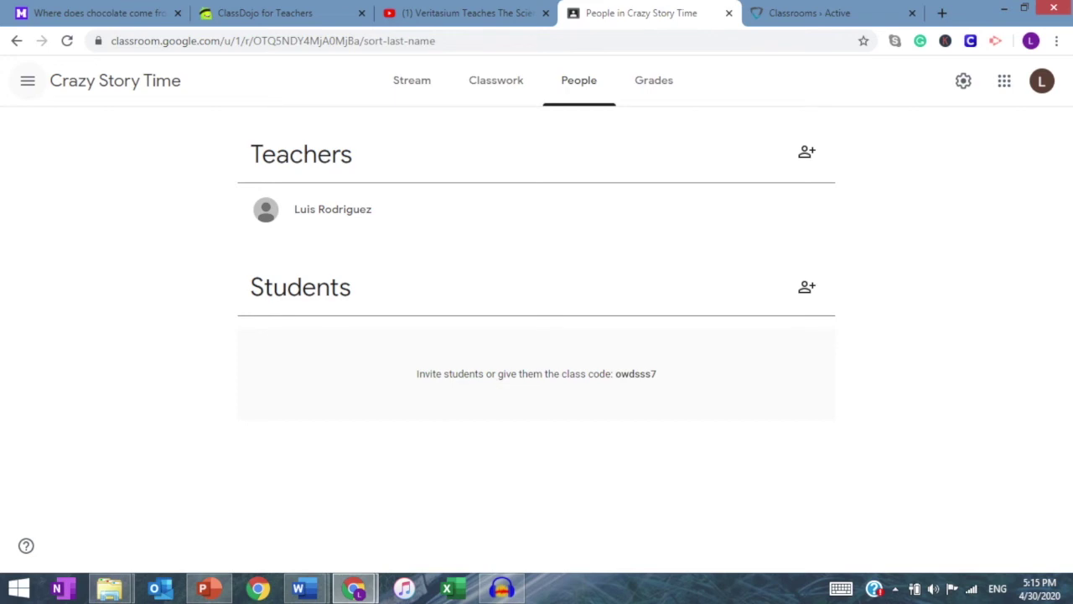
click(28, 81)
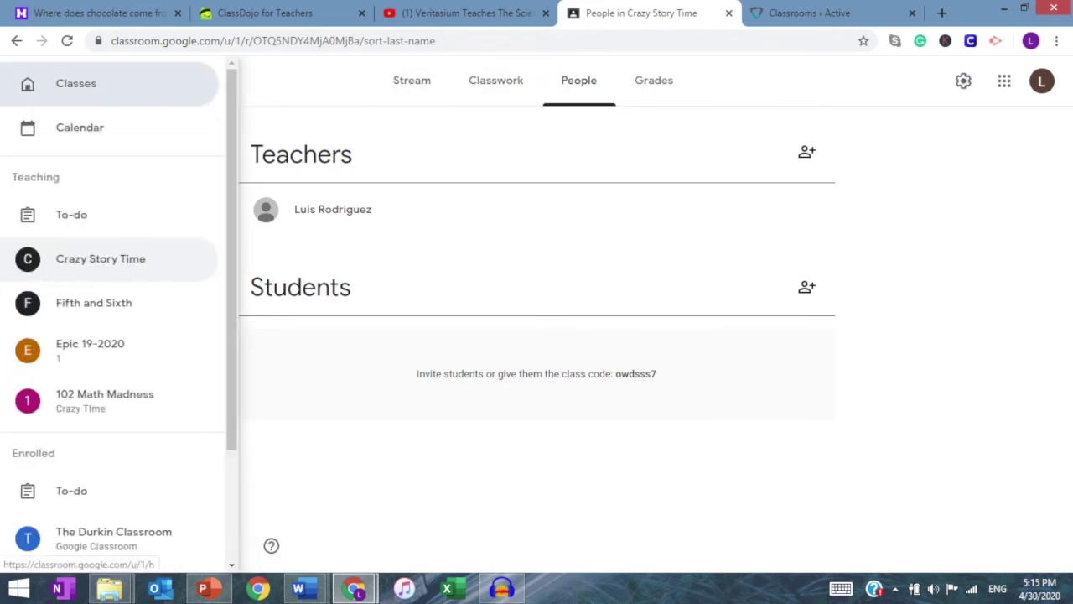
click(76, 83)
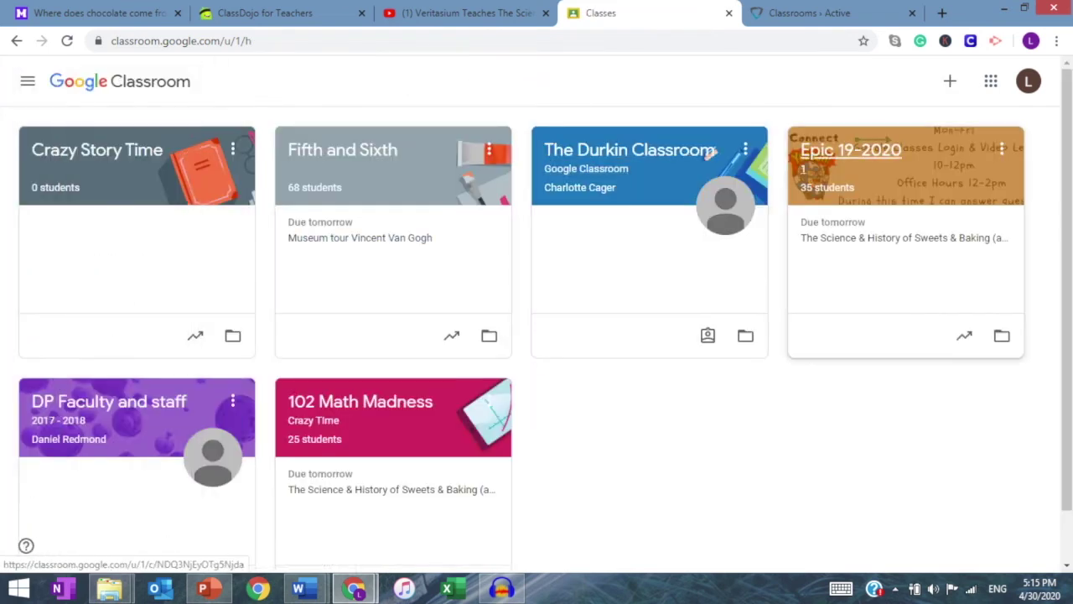
Step: Paste the class code into an email to the first Epic 19-2020 student, then close it
click(827, 187)
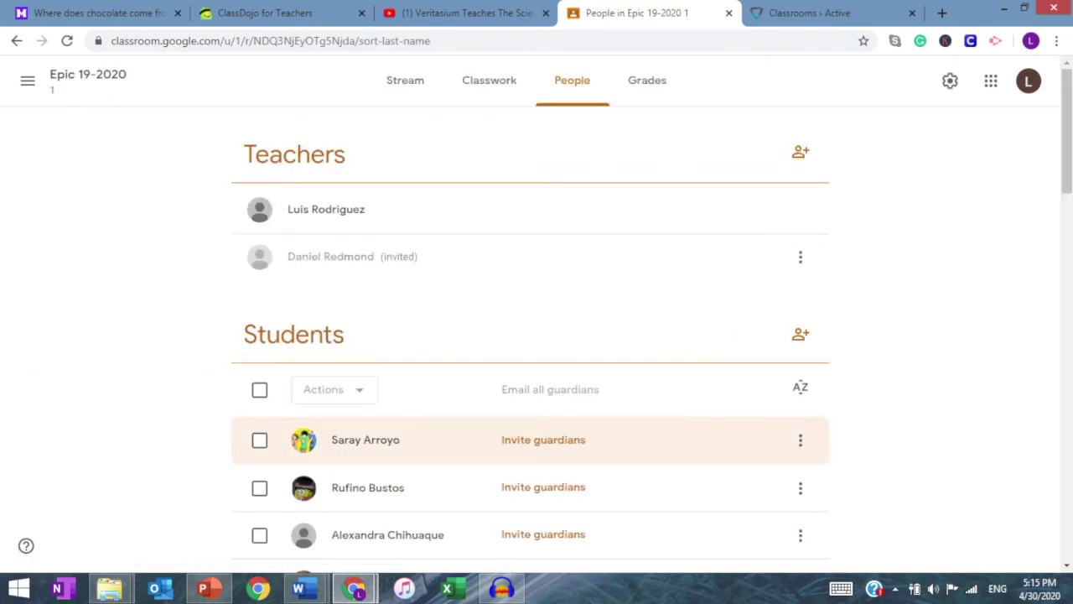
click(800, 440)
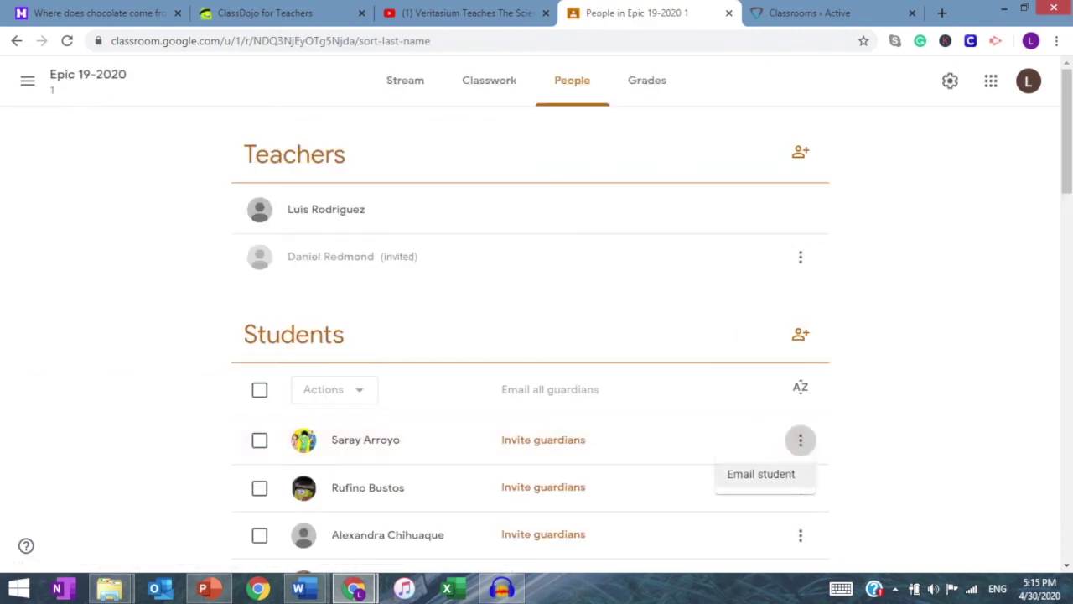
click(761, 473)
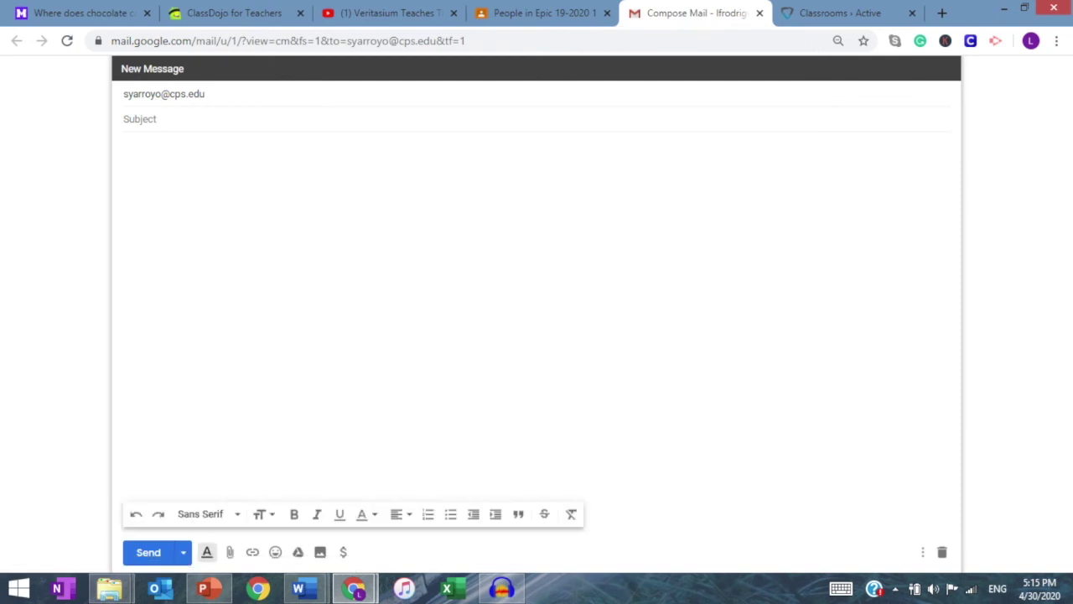
key(ctrl+v)
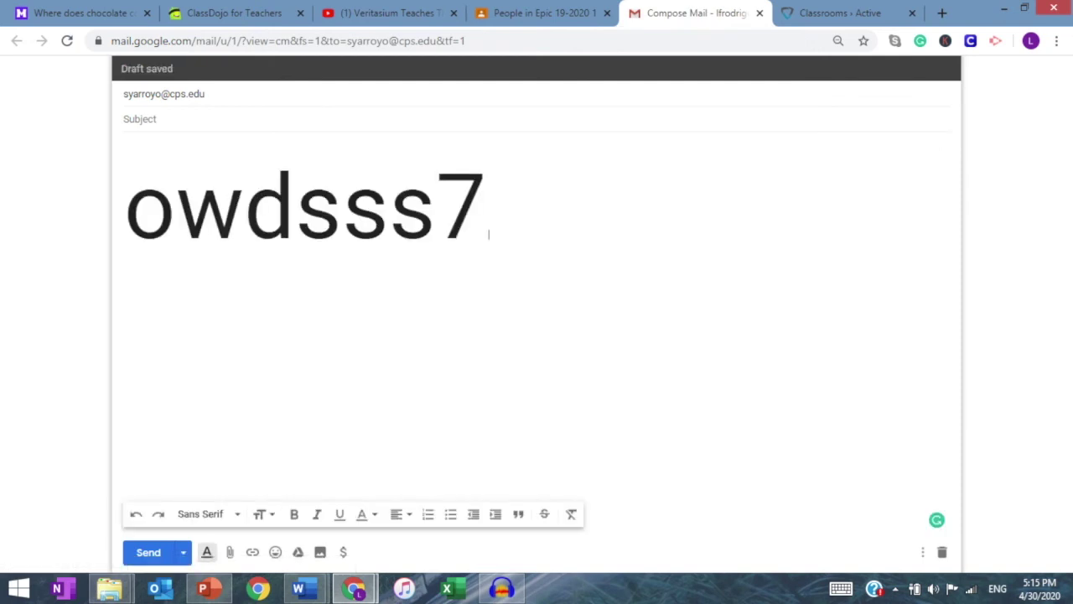
click(759, 13)
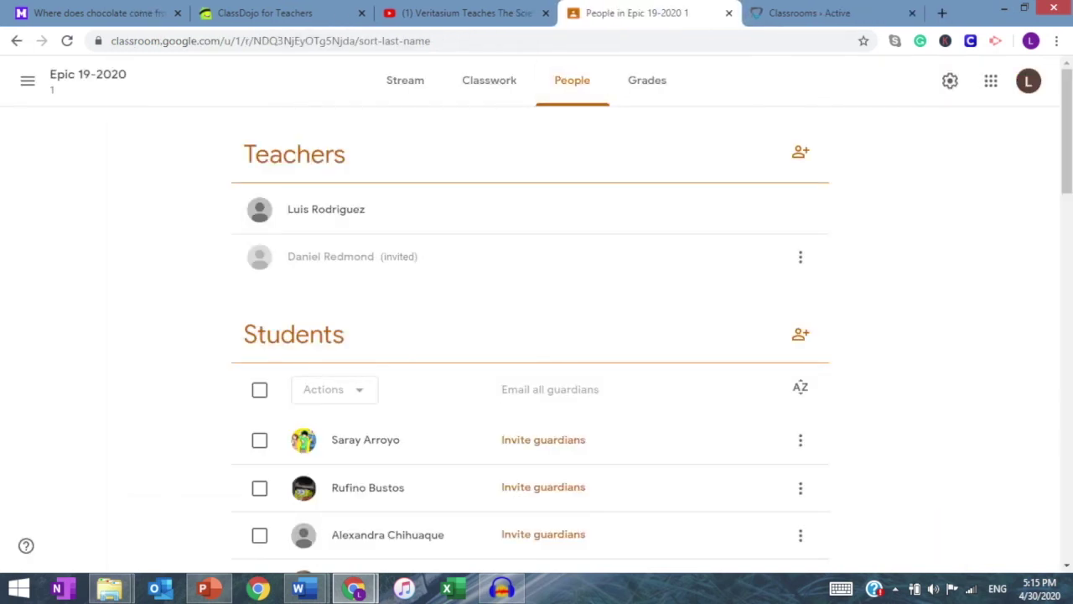
click(27, 80)
click(206, 255)
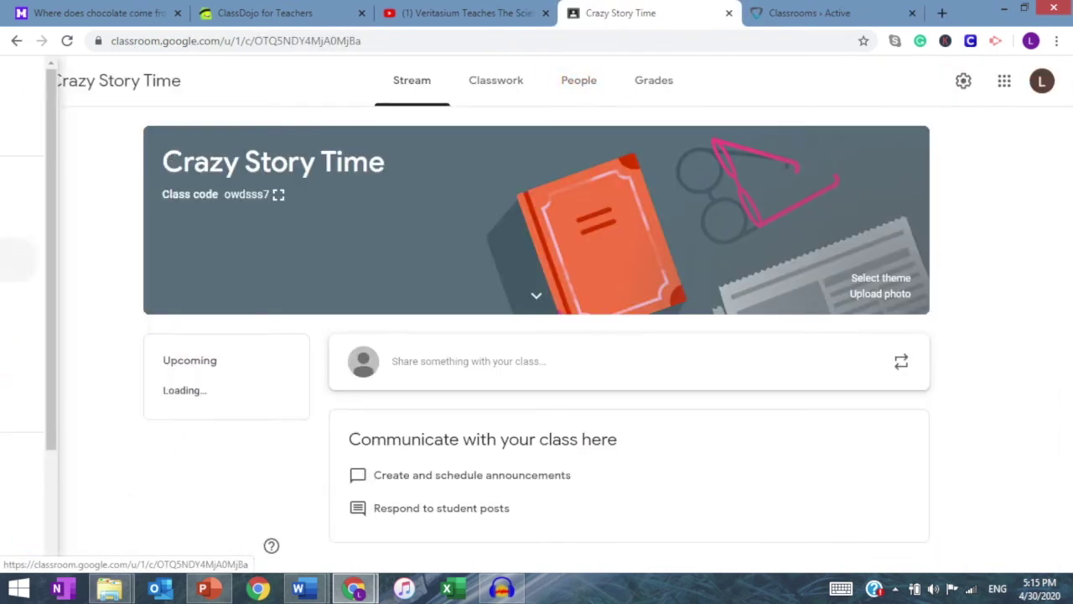
click(579, 80)
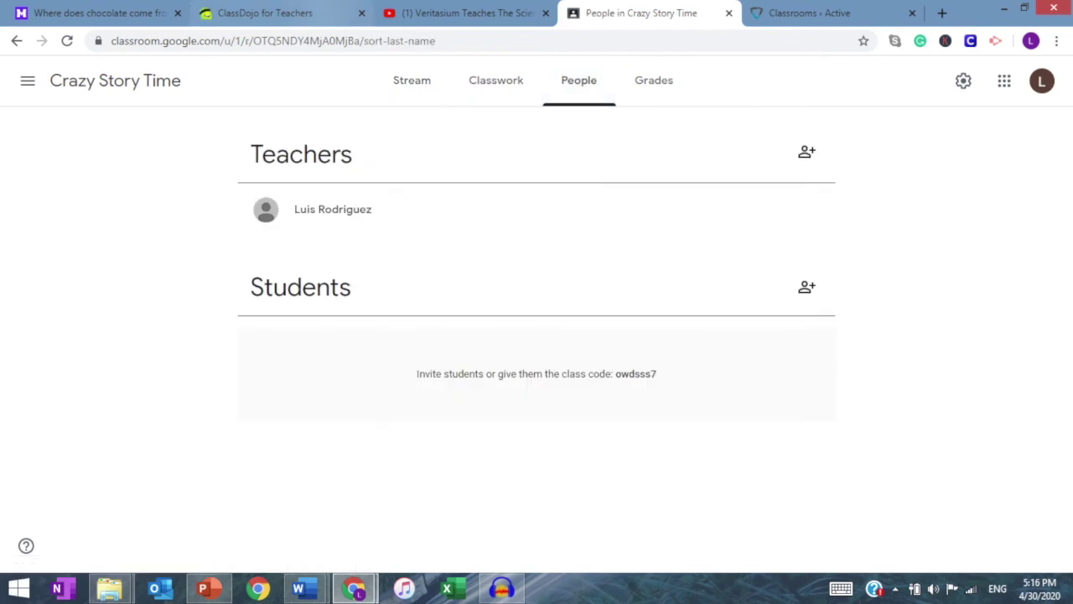
click(265, 13)
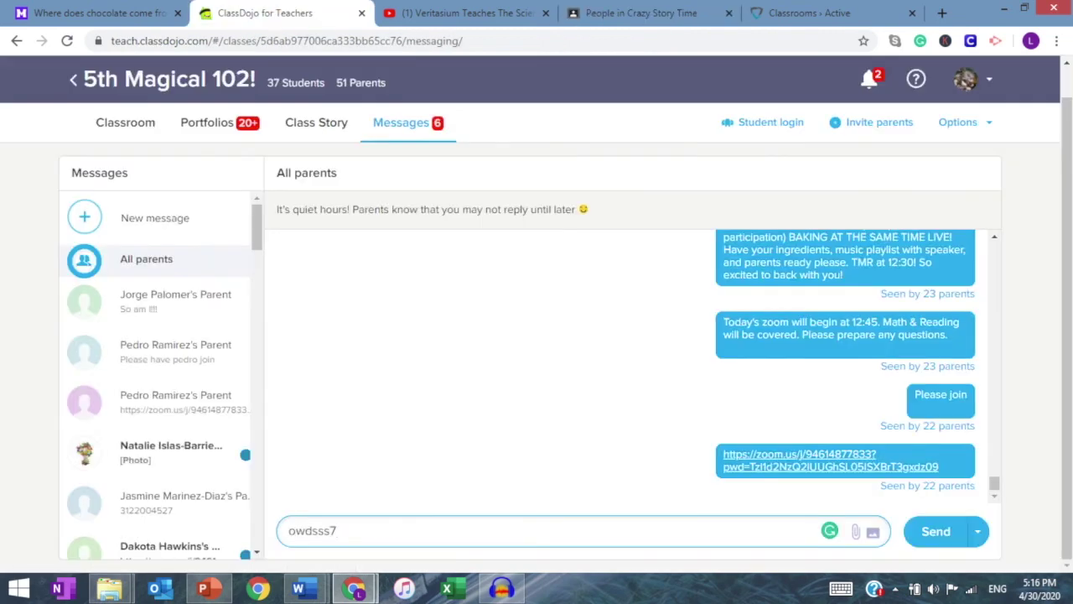
text( Here is your classroom co)
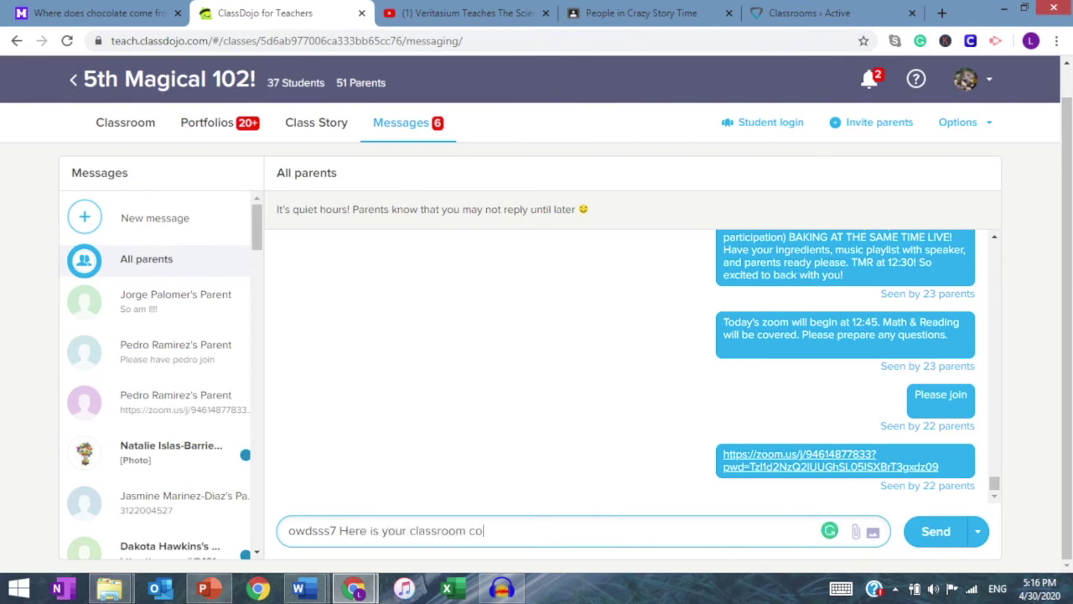
Step: Finish the message as 'Here is your classroom code. Please use it to log in'
text(de. Please use it to log in)
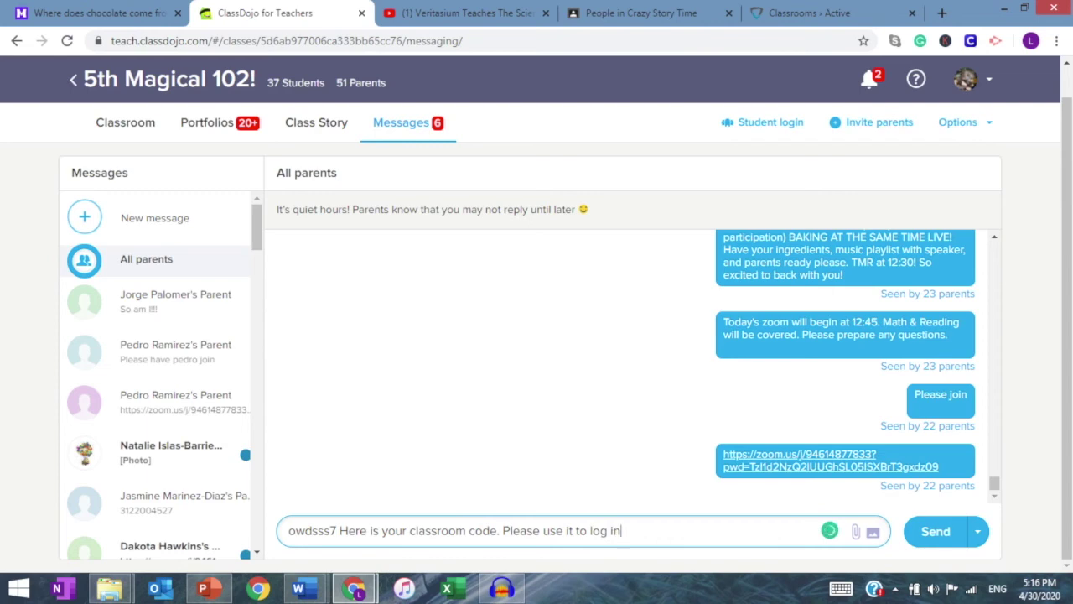
click(642, 13)
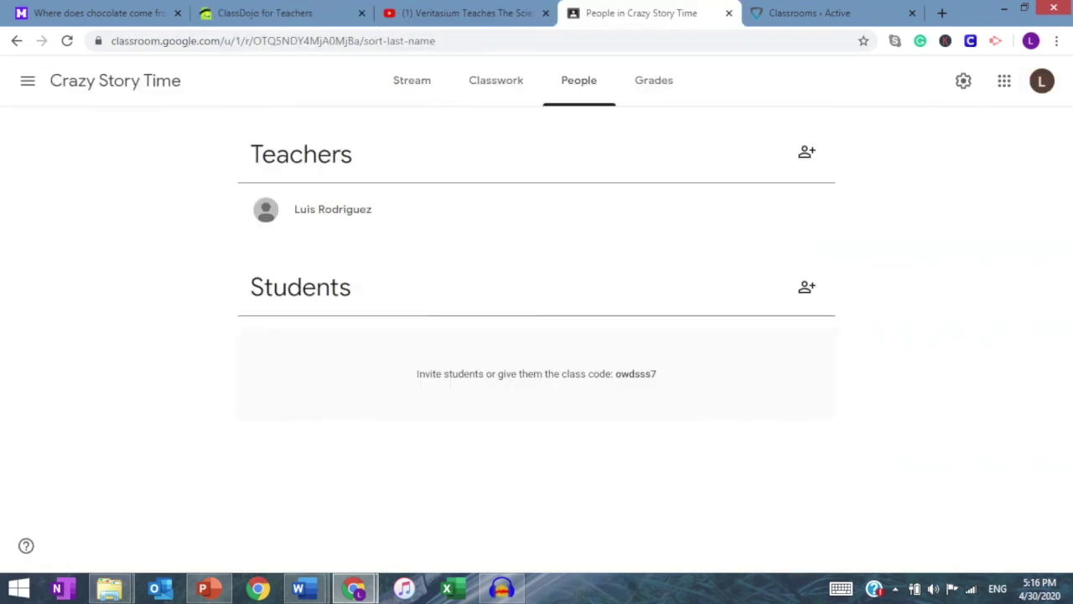
Step: Add Crazy Story Time as a Google classroom in GoGuardian and sync its student roster from Google
click(412, 79)
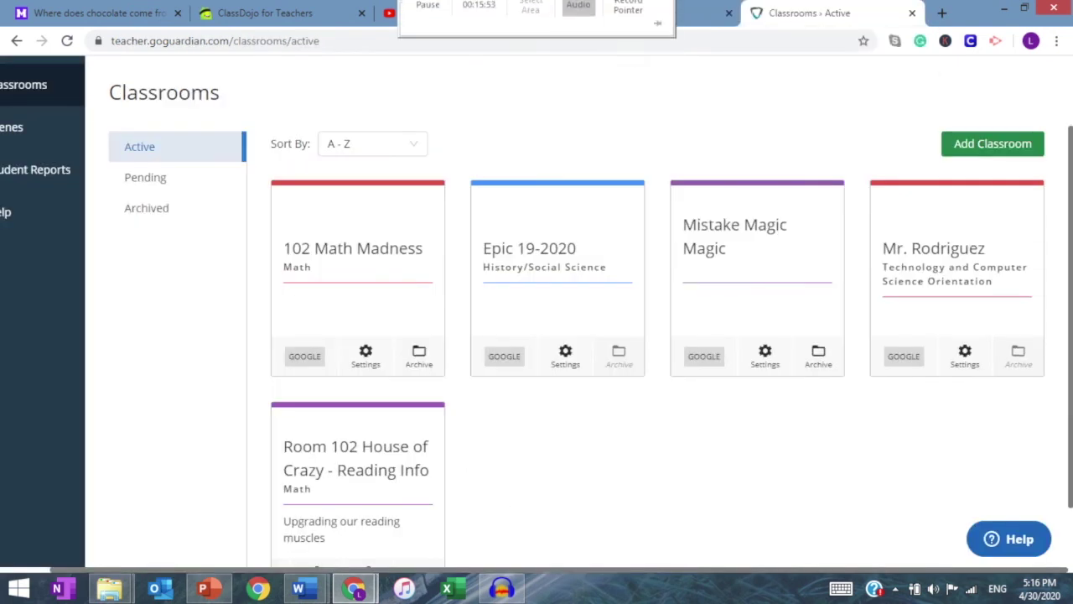
click(809, 12)
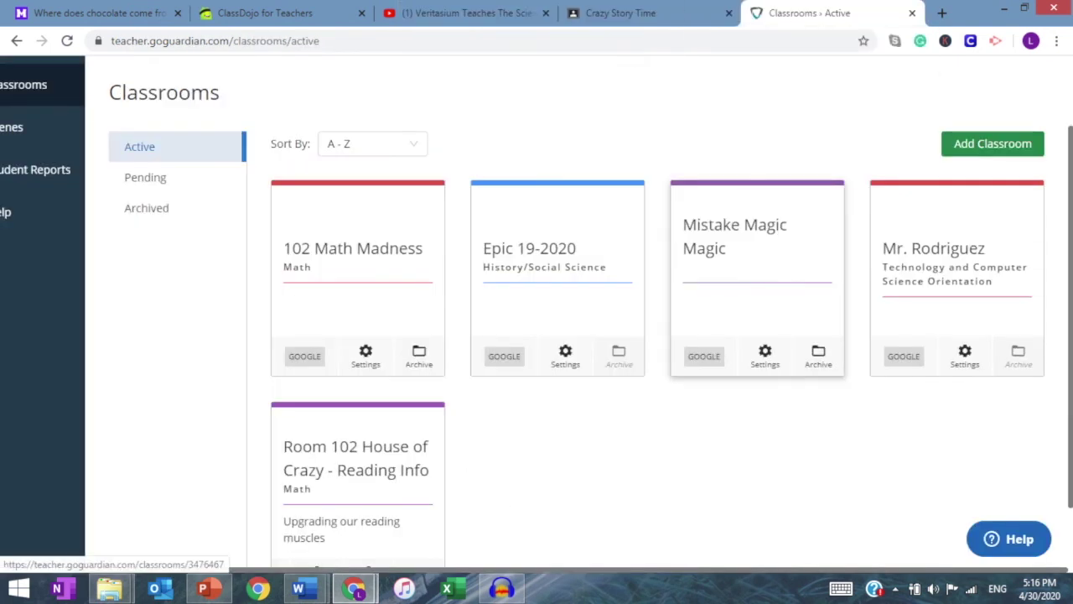
click(992, 144)
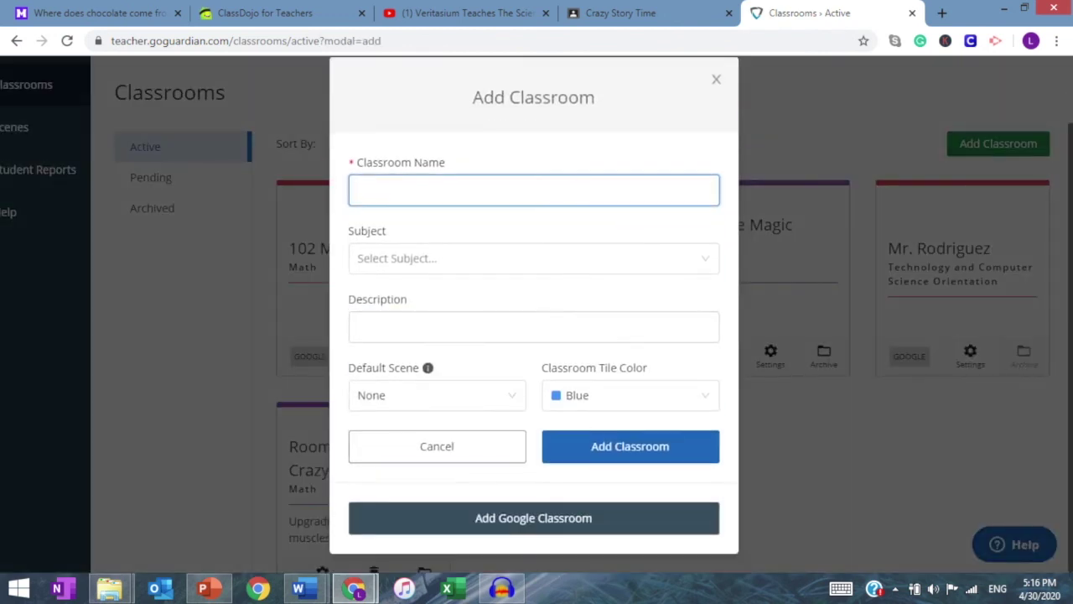
click(533, 517)
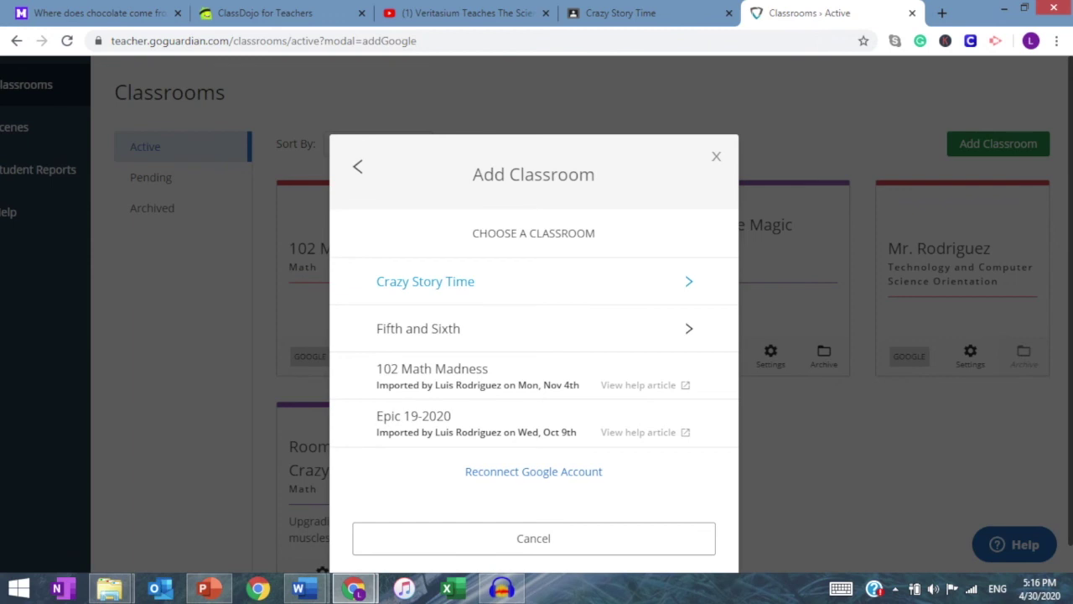
click(503, 281)
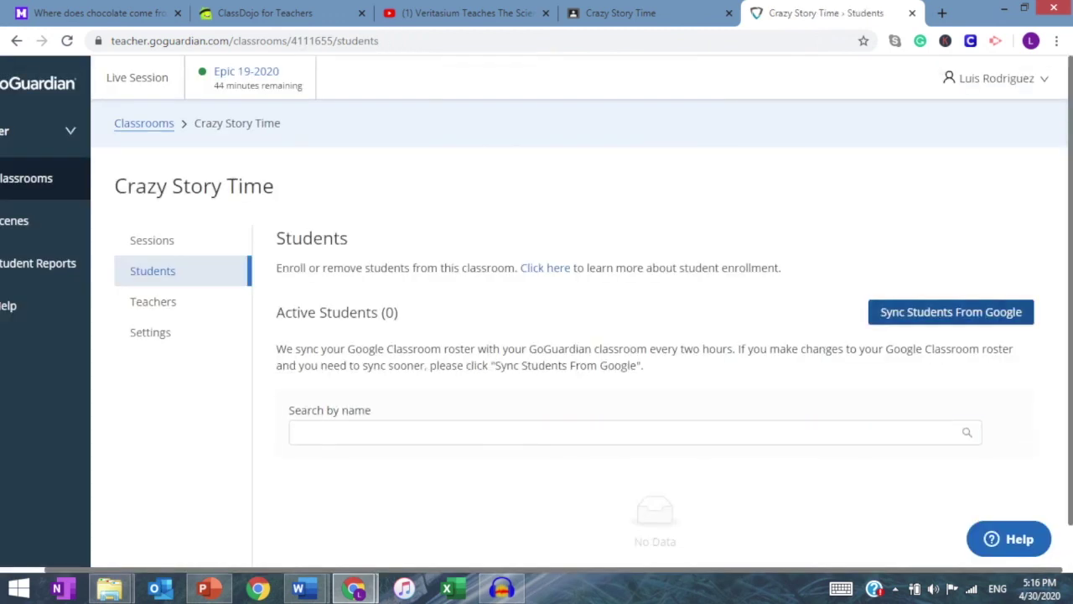
click(951, 312)
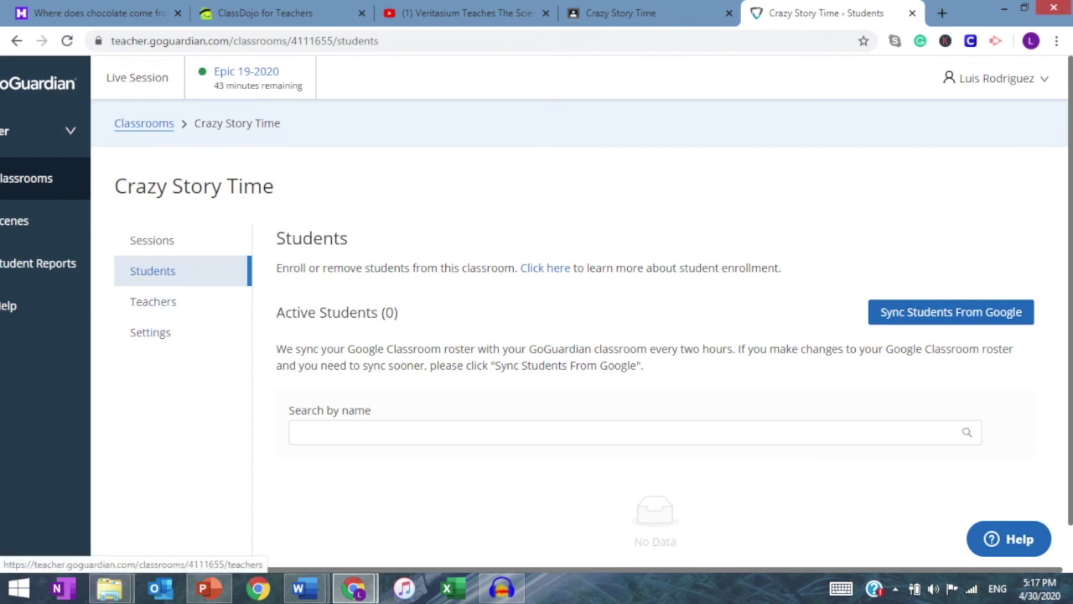
click(621, 13)
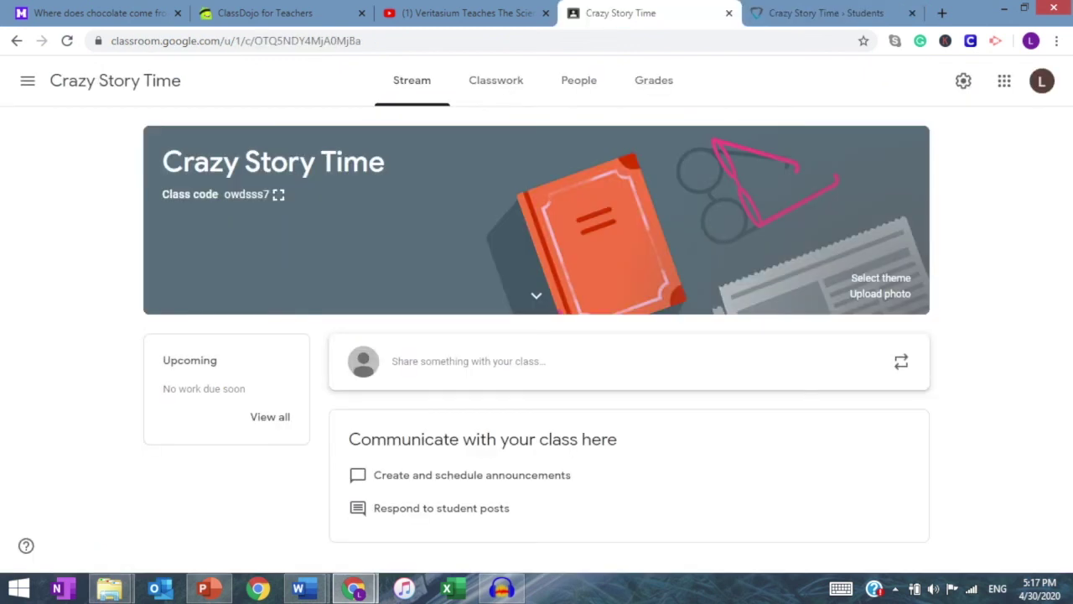
click(496, 80)
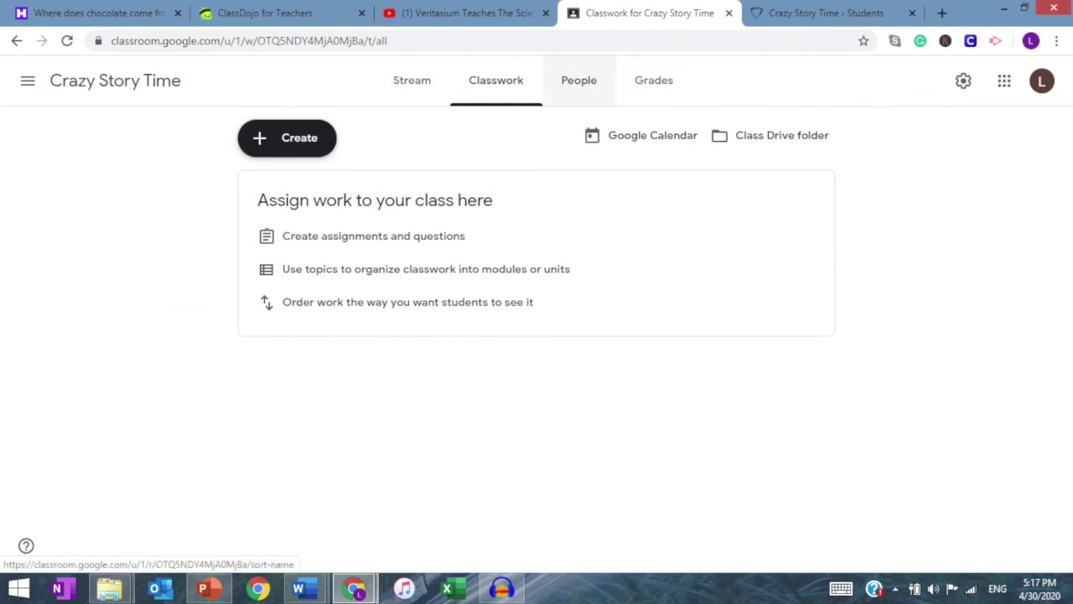
click(579, 80)
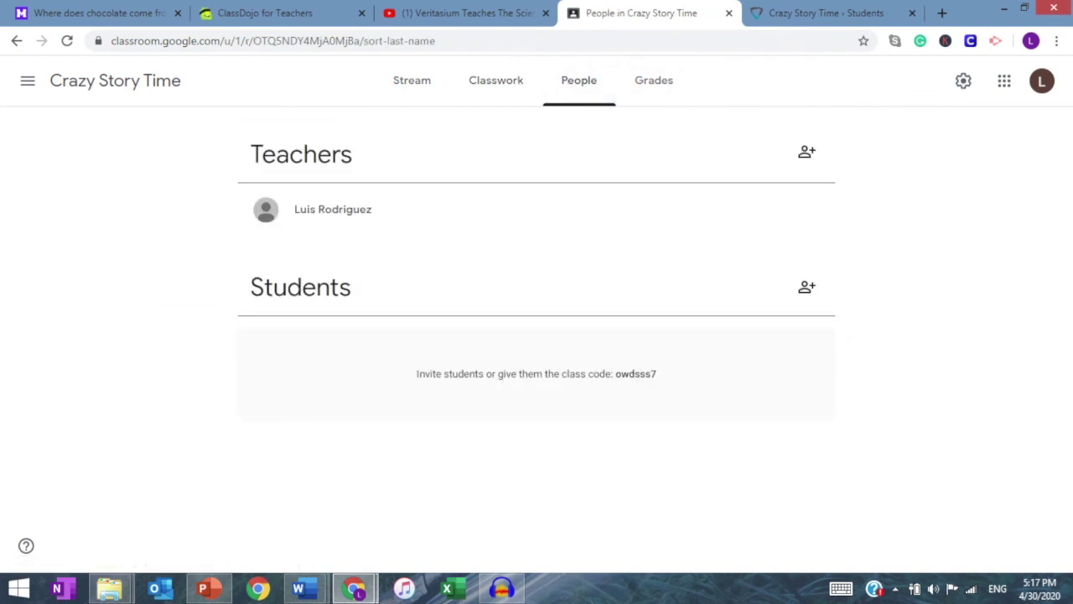
drag(657, 374, 611, 374)
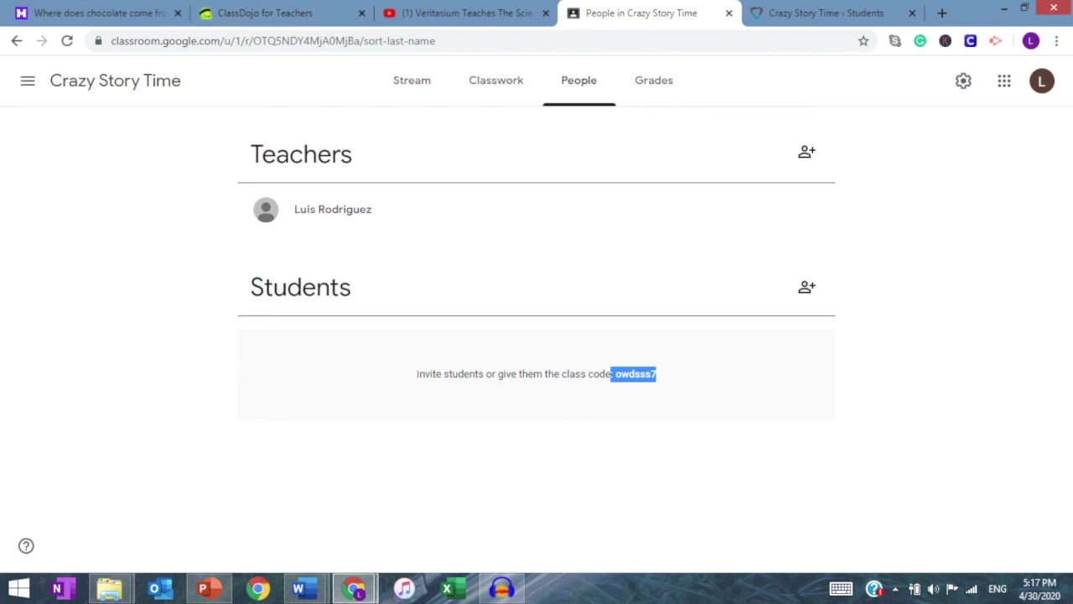
click(826, 13)
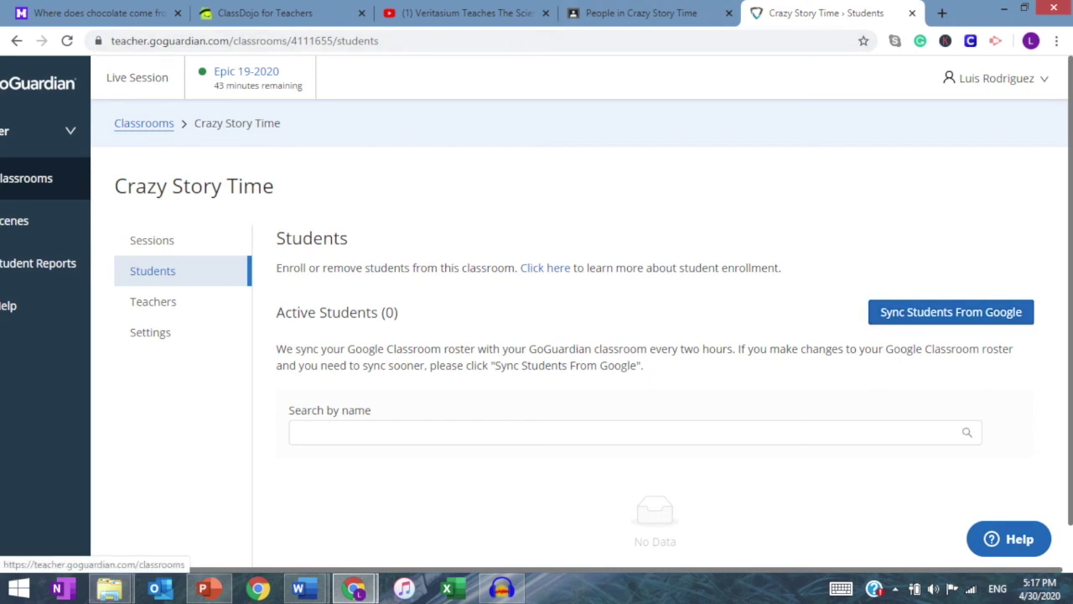
Step: Review the 102 Math Madness classroom's student roster, comparing it with Crazy Story Time's people list
click(144, 123)
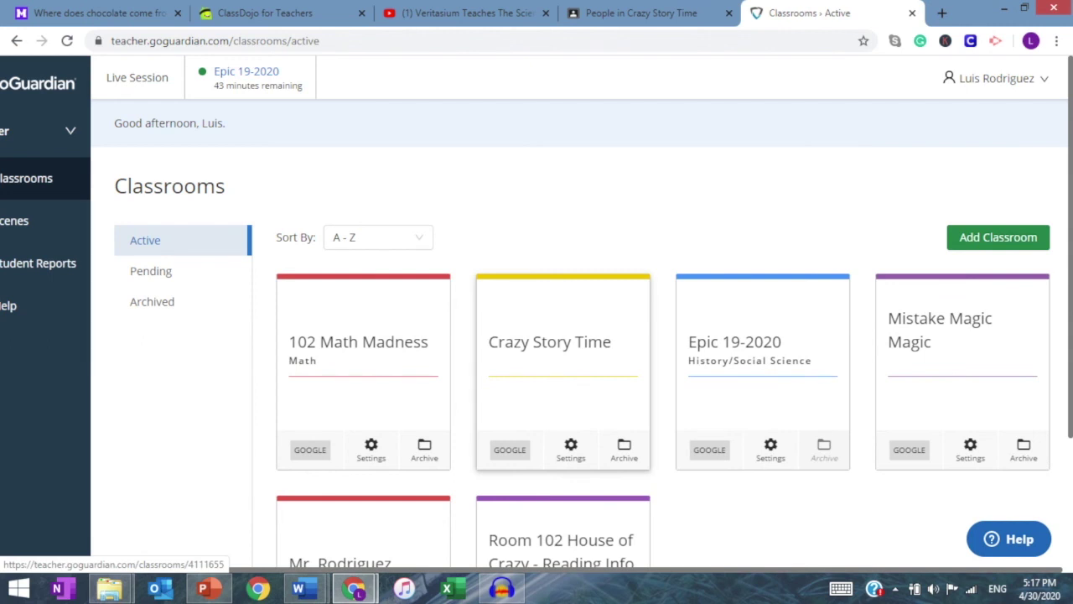
click(363, 359)
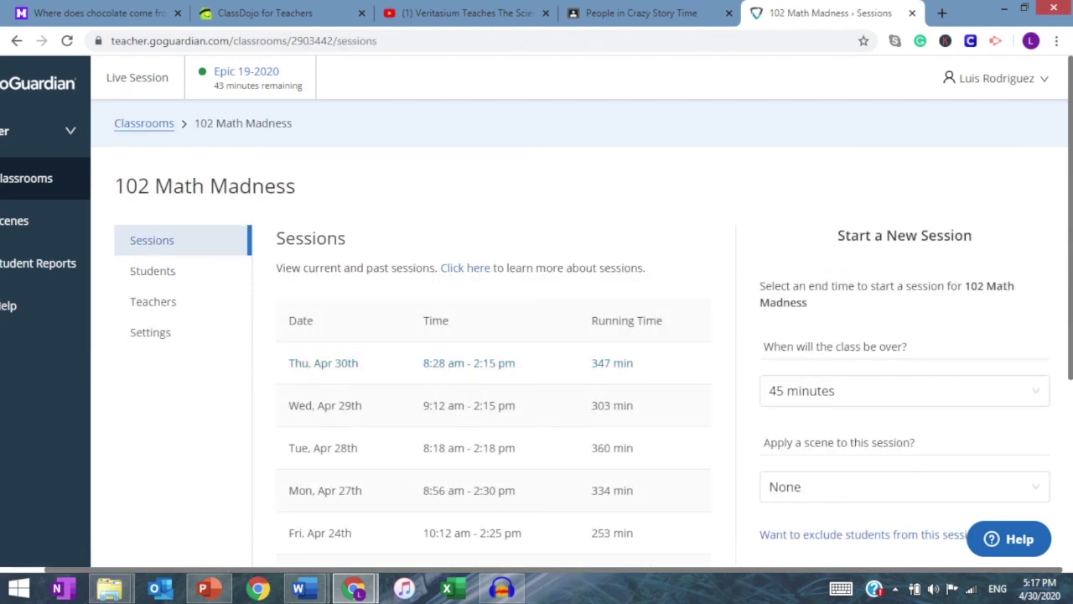
scroll(152, 271, down, 3)
scroll(153, 271, up, 3)
click(153, 271)
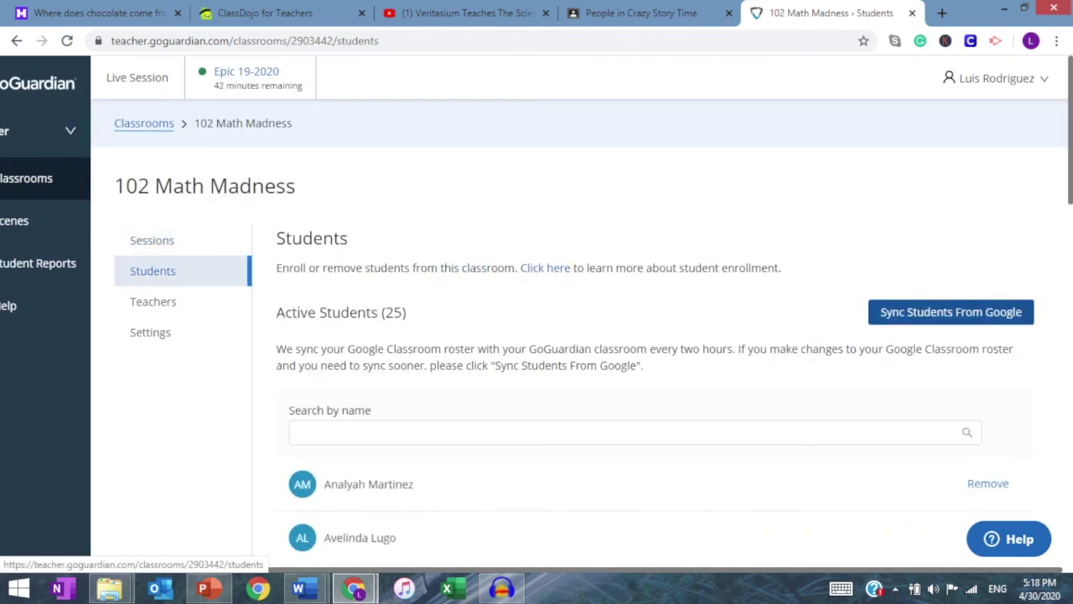
scroll(152, 270, down, 14)
scroll(153, 270, up, 11)
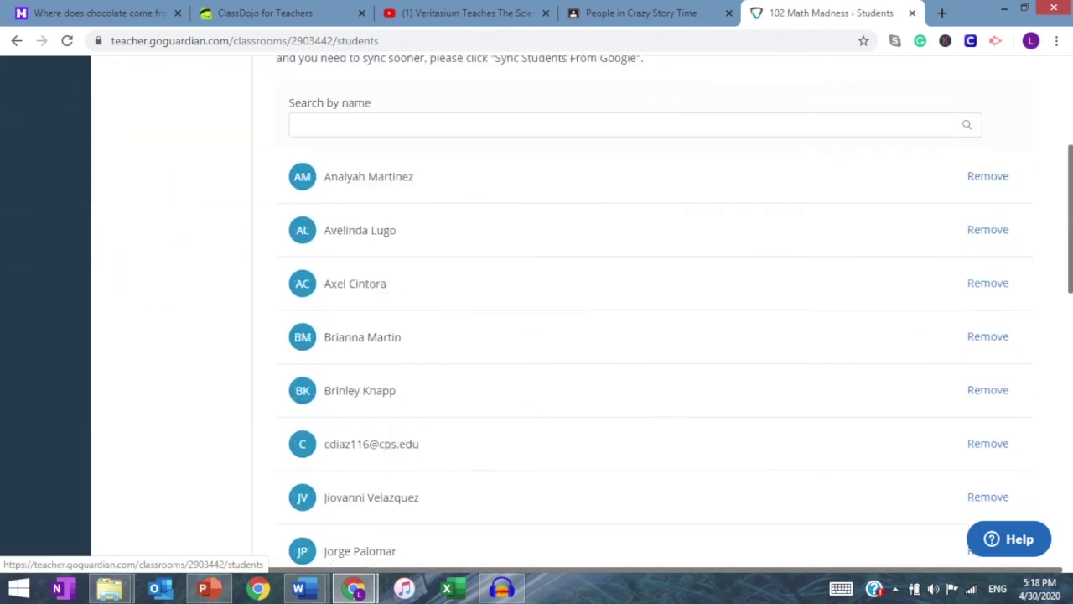
scroll(153, 271, up, 4)
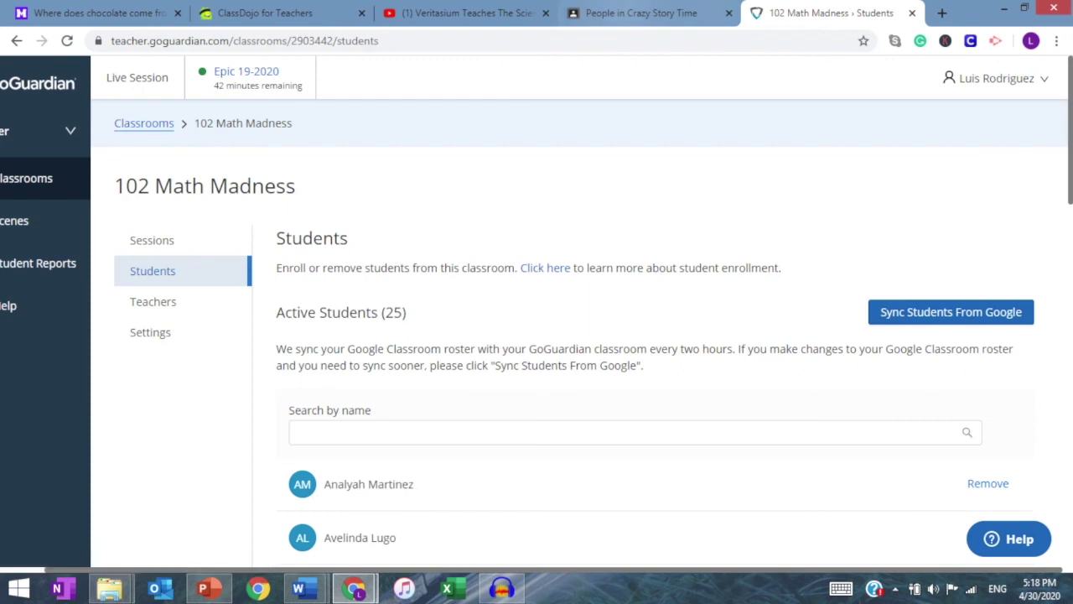
click(629, 13)
click(880, 13)
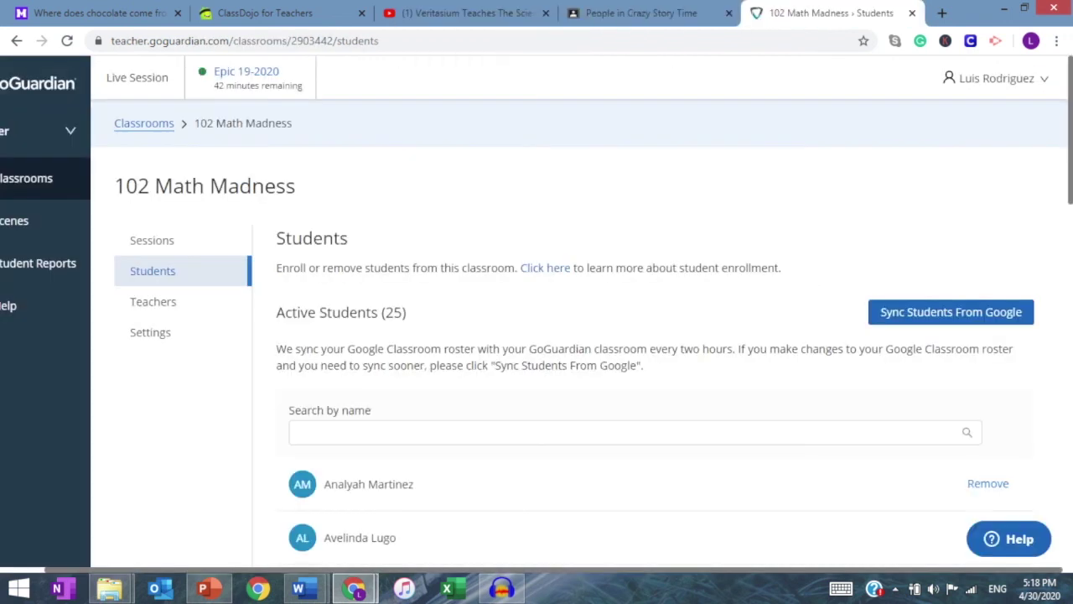
Step: Return to the classroom list and open the Epic 19-2020 classroom's sessions
click(143, 123)
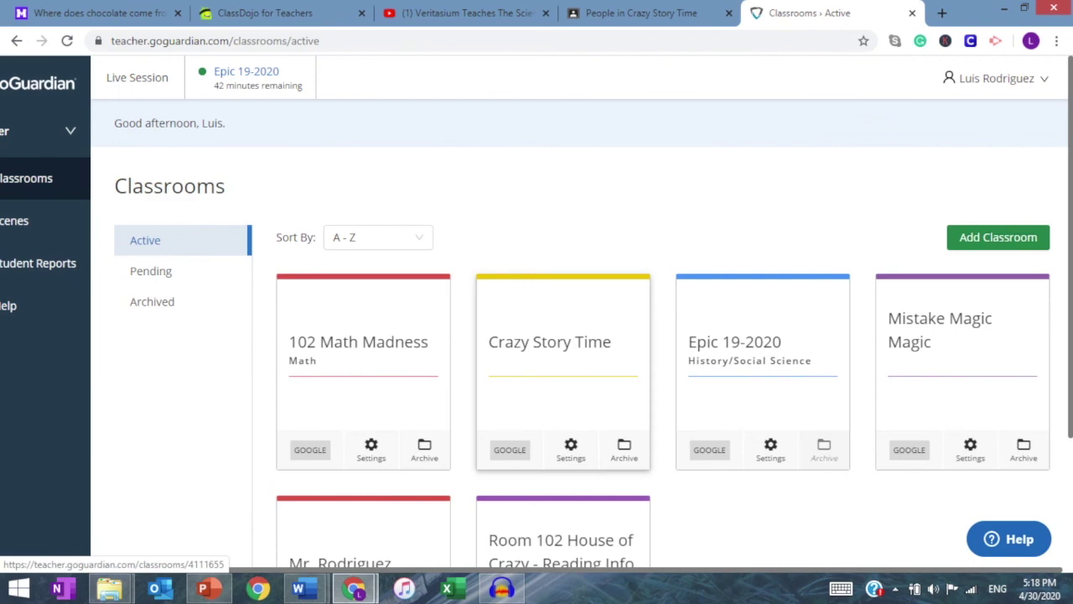
scroll(579, 431, down, 2)
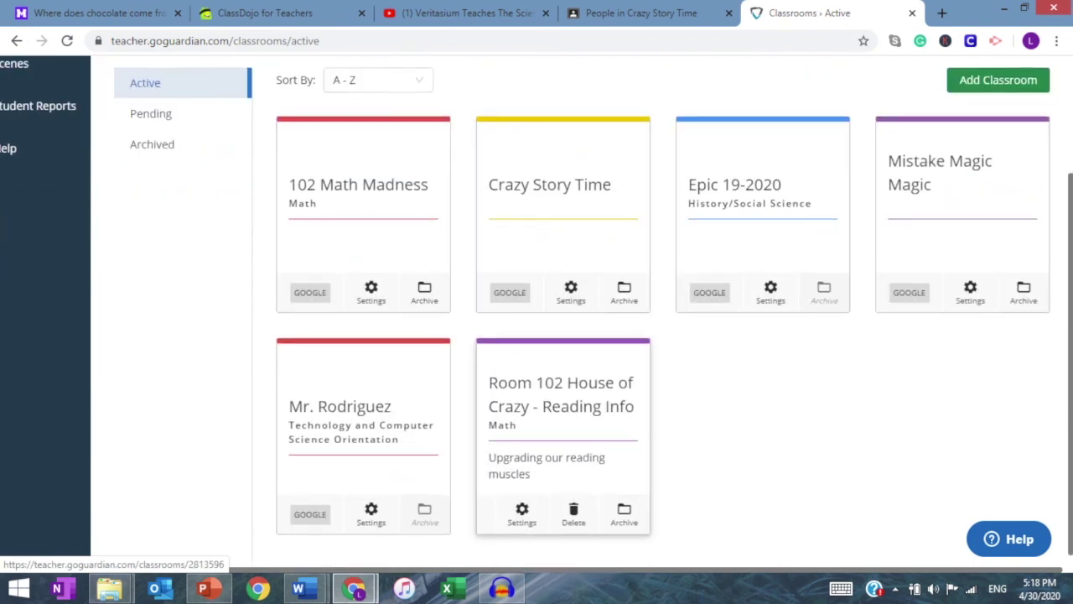
scroll(579, 431, up, 1)
click(746, 302)
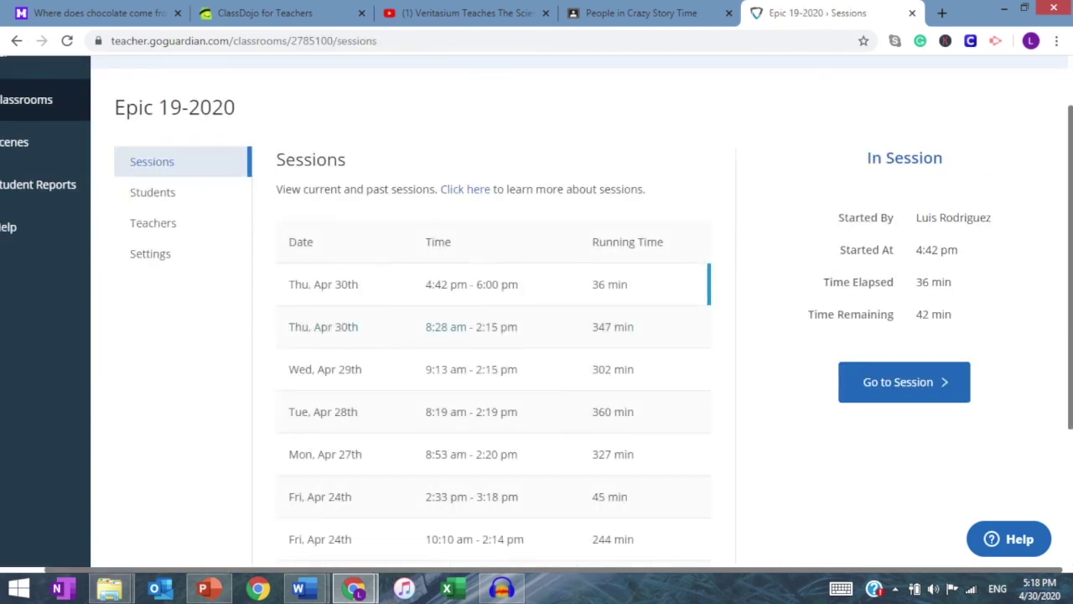
Step: Open Epic 19-2020's in-progress session and inspect one student's live activity details
click(494, 363)
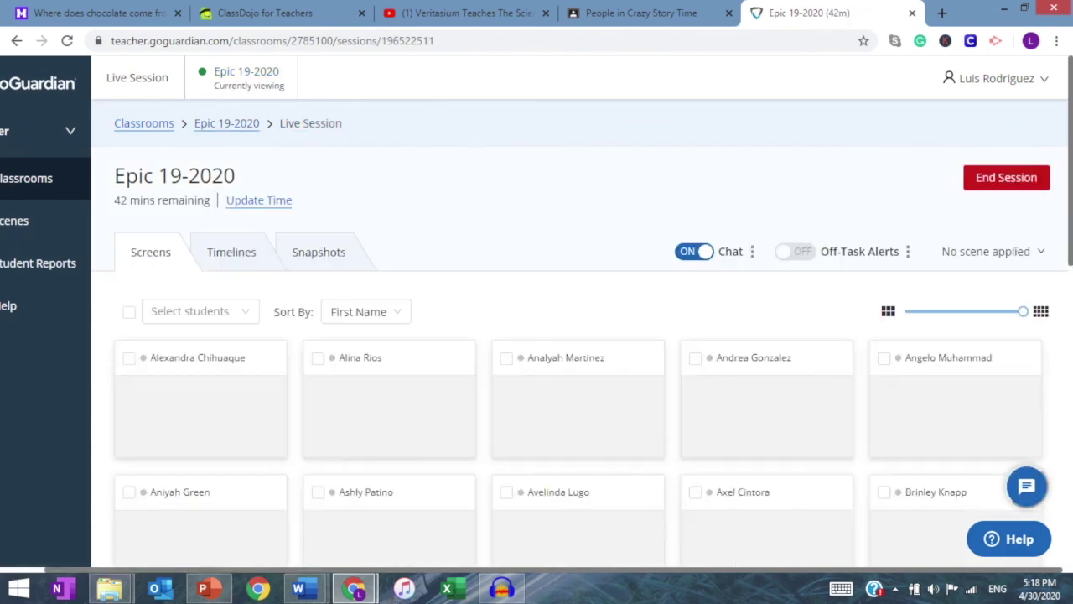
scroll(578, 335, down, 5)
scroll(579, 311, down, 4)
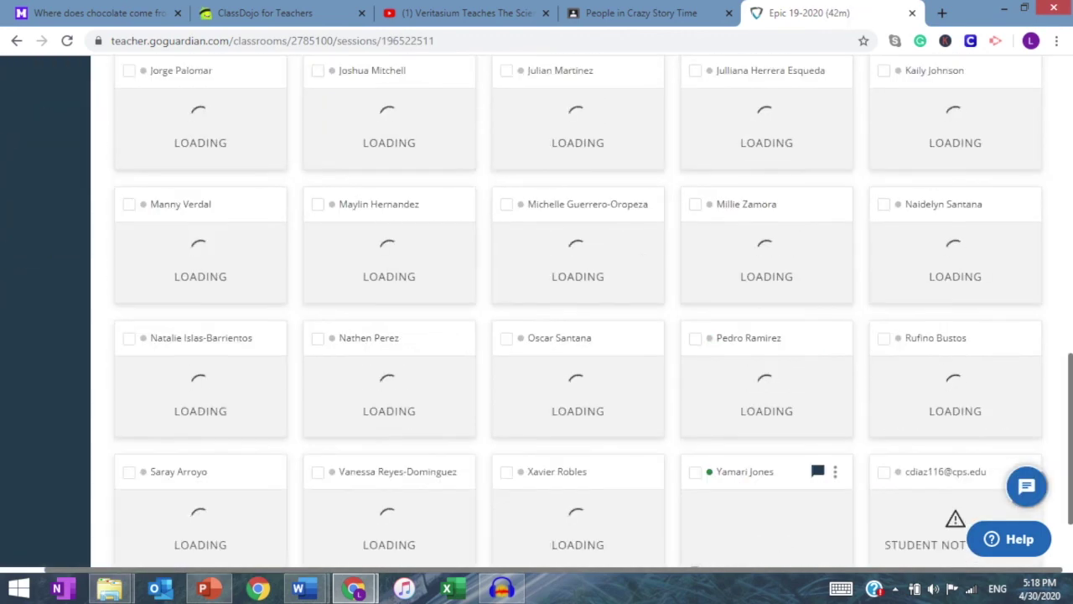
scroll(578, 310, up, 5)
scroll(578, 336, down, 1)
scroll(579, 335, up, 1)
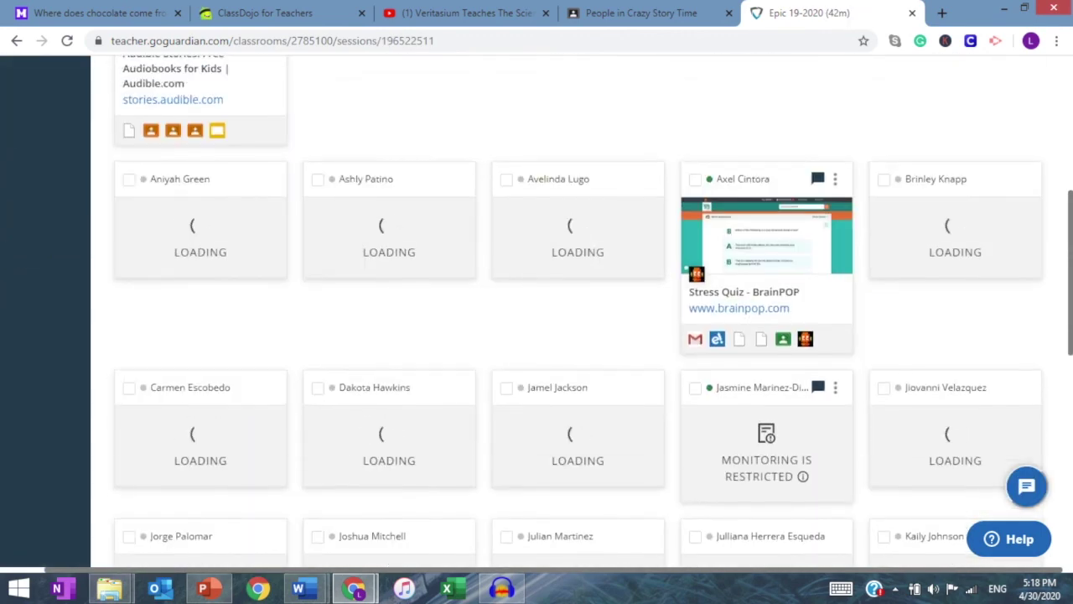
scroll(578, 335, down, 7)
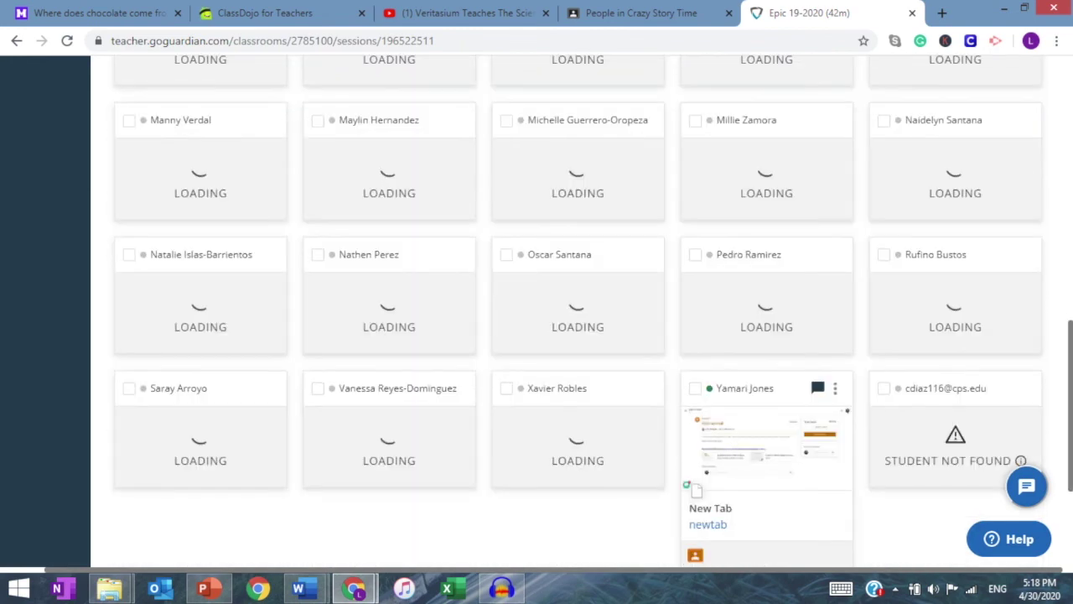
scroll(578, 336, up, 2)
scroll(767, 419, down, 2)
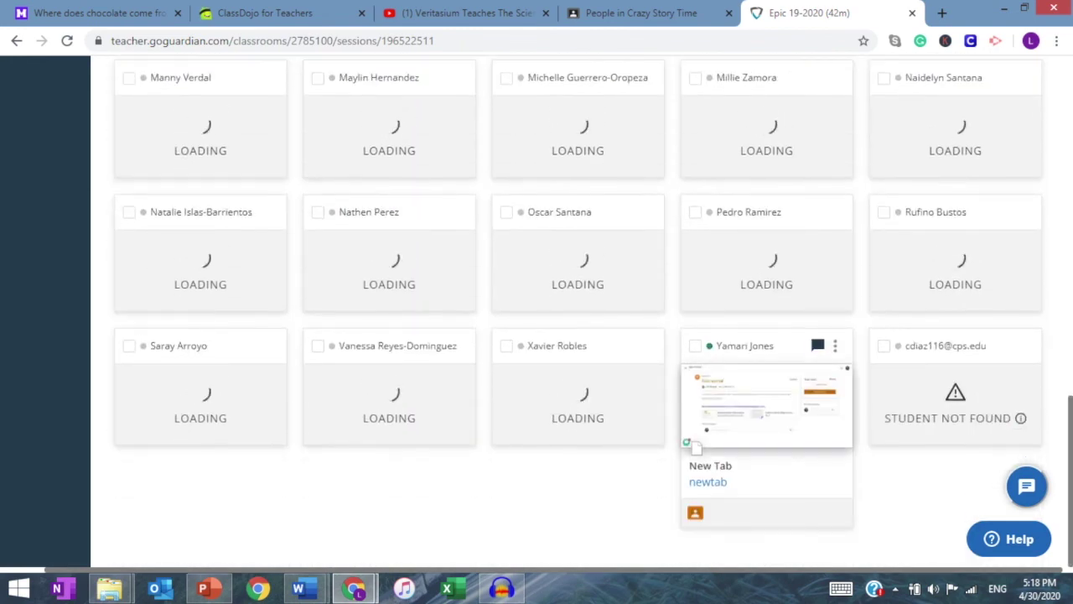
click(766, 411)
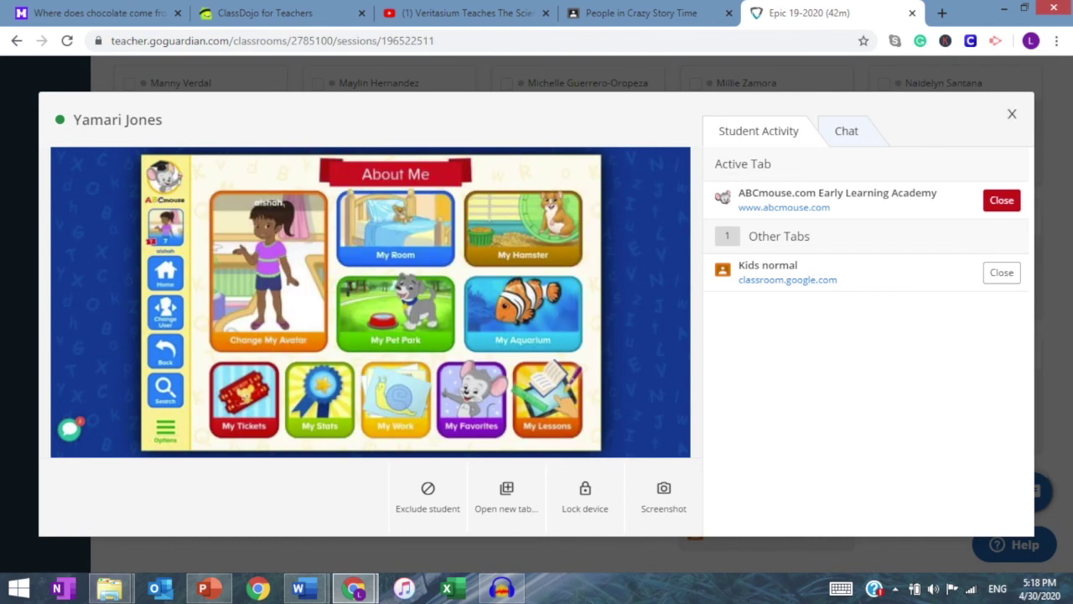
click(1011, 114)
scroll(817, 337, up, 10)
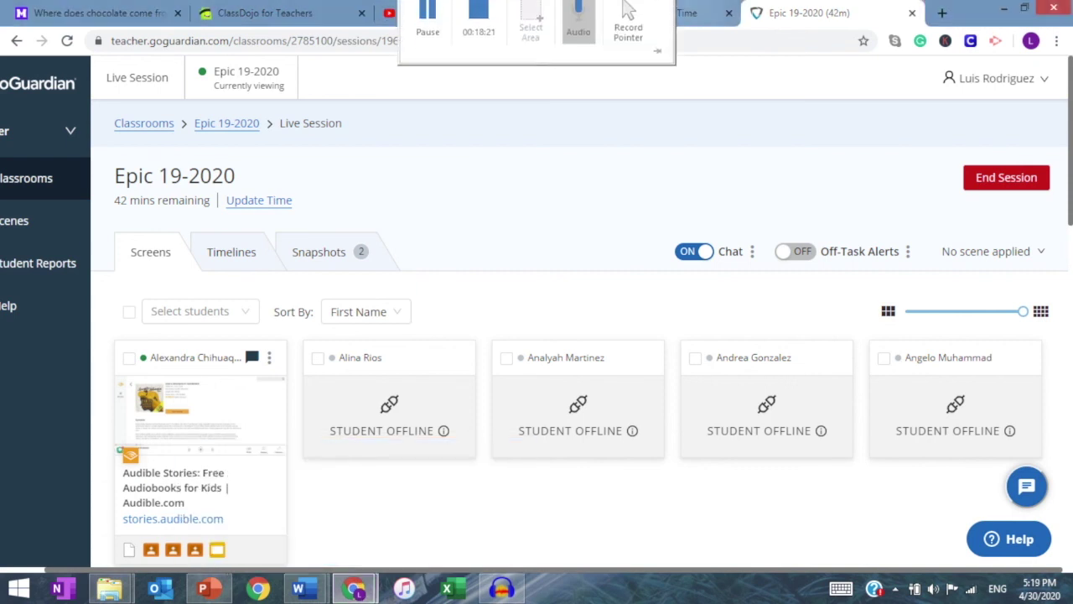
Step: Back in Google Classroom, check Crazy Story Time's Classwork page, then return to its Stream
click(642, 12)
click(495, 79)
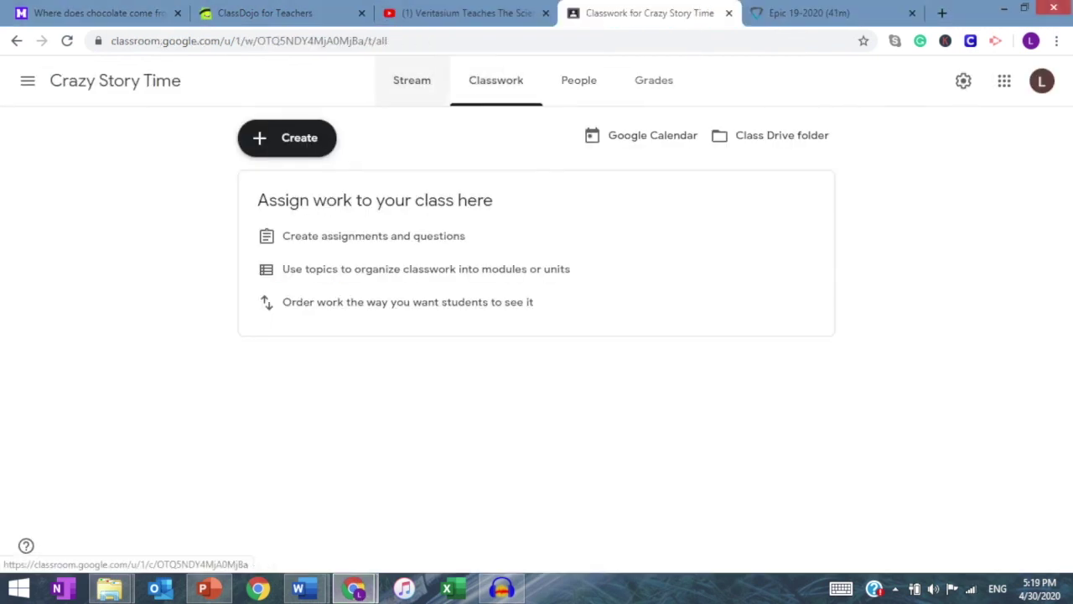
click(412, 79)
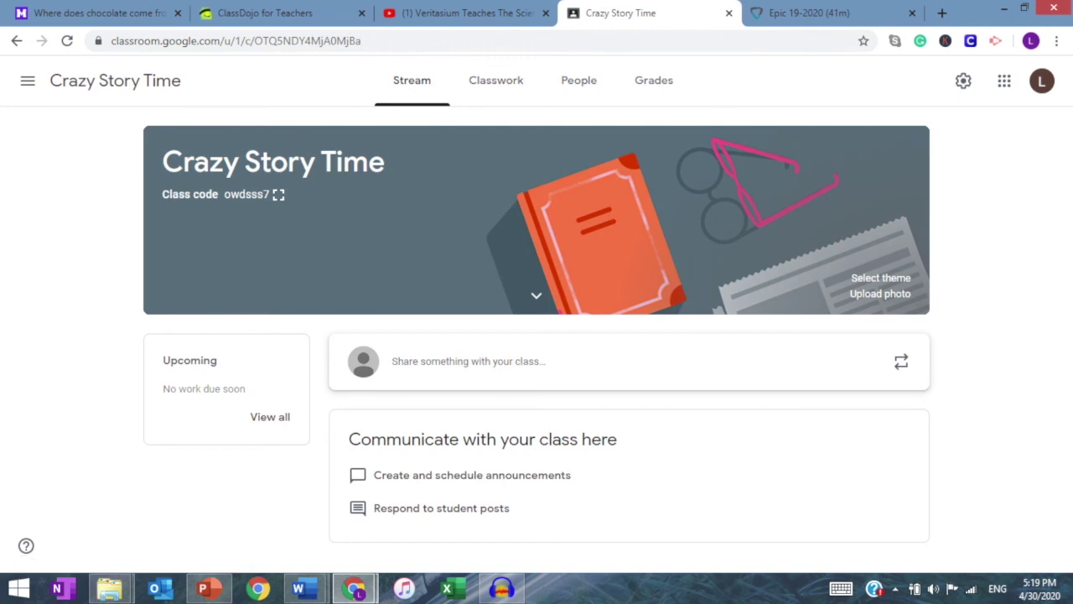